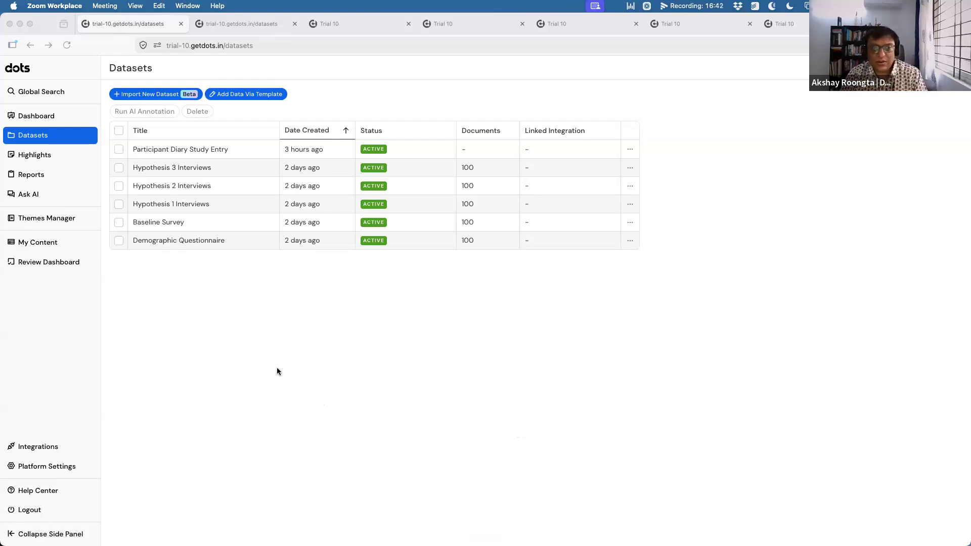
Enlarge the Datasets page to 133% for easier reading.
{"action": "left_click", "coordinate": [217, 349]}
{"action": "key", "text": "super+plus"}
{"action": "key", "text": "super+plus"}
{"action": "key", "text": "super+plus"}
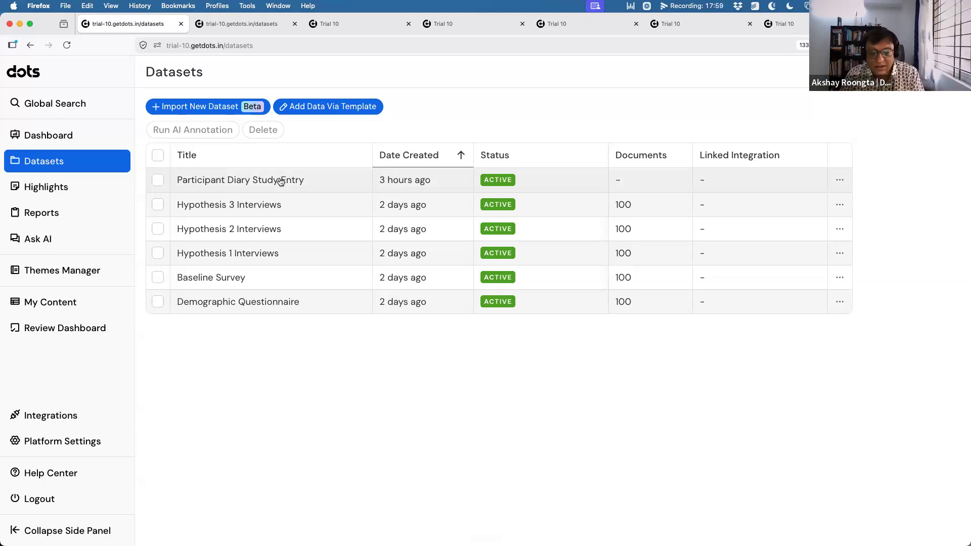
Switch to the dimport3_cleaned spreadsheet in Numbers and enlarge its window to fill the screen.
{"action": "key", "text": "super+Tab"}
{"action": "key", "text": "super+Tab"}
{"action": "key", "text": "super+Tab"}
{"action": "key", "text": "super+Tab"}
{"action": "key", "text": "super+Tab"}
{"action": "key", "text": "super+Tab"}
{"action": "key", "text": "super+Tab"}
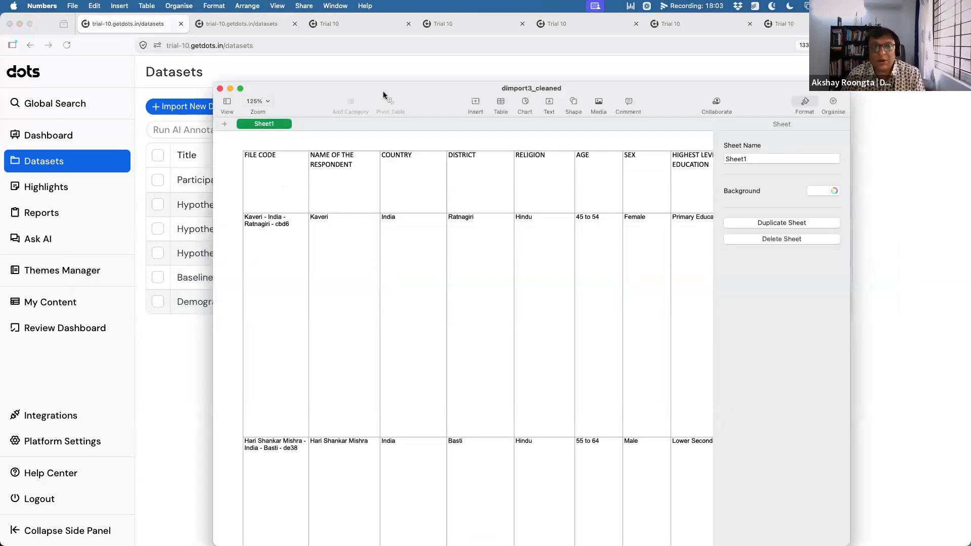
{"action": "left_click_drag", "start_coordinate": [384, 91], "coordinate": [259, 22]}
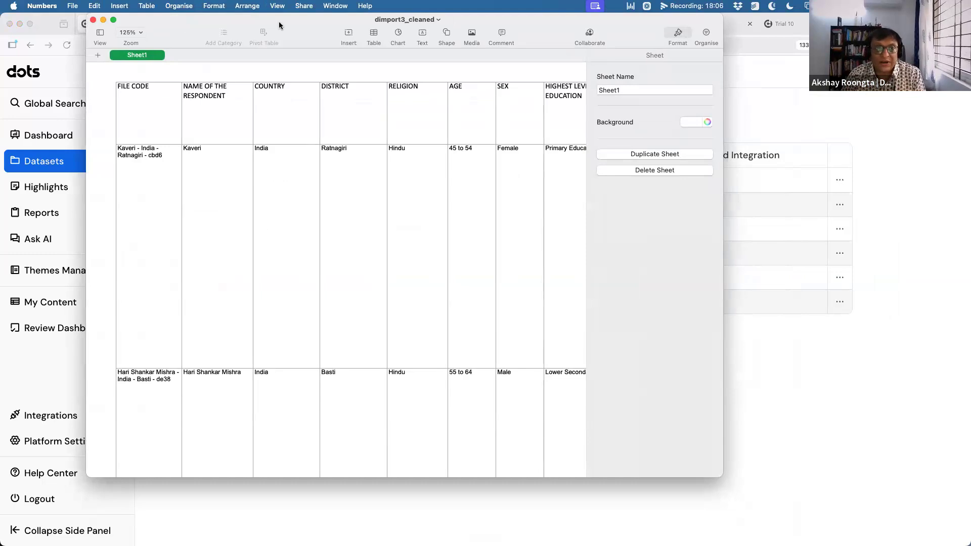
{"action": "double_click", "coordinate": [278, 21]}
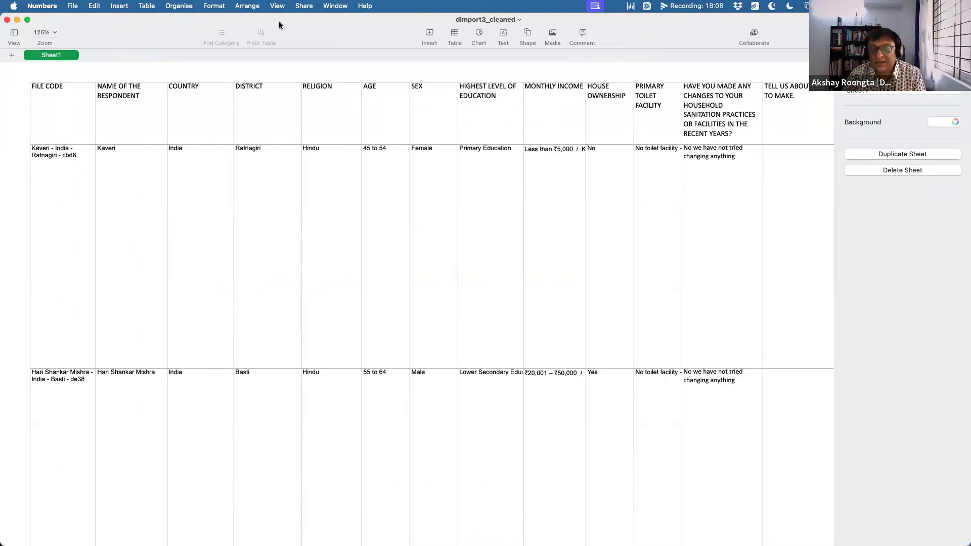
Examine the spreadsheet's header row, starting at the FILE CODE column.
{"action": "left_click", "coordinate": [69, 104]}
{"action": "key", "text": "Down"}
{"action": "key", "text": "Up"}
{"action": "key", "text": "Right"}
{"action": "key", "text": "Right"}
{"action": "key", "text": "Right"}
{"action": "key", "text": "Right"}
{"action": "key", "text": "Right"}
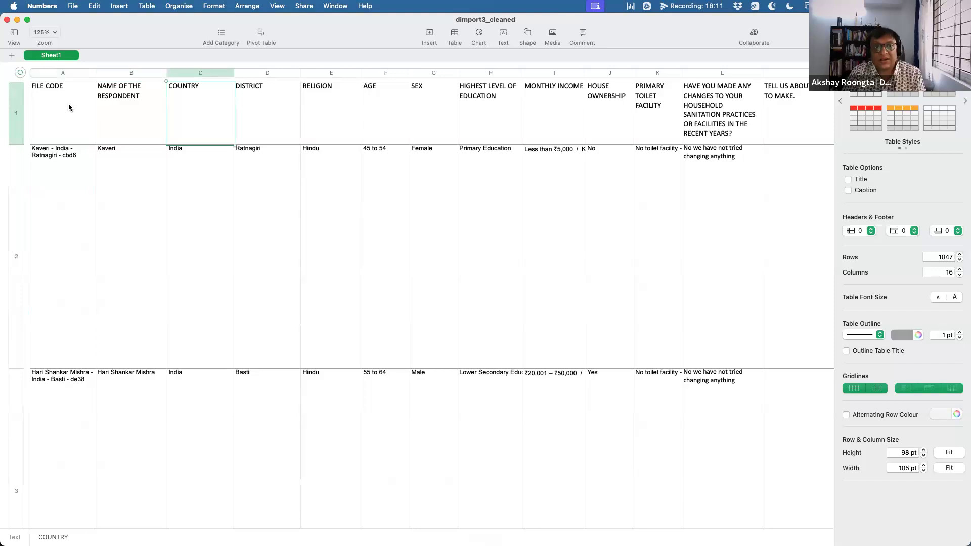
{"action": "key", "text": "Left"}
{"action": "key", "text": "Left"}
{"action": "key", "text": "Left"}
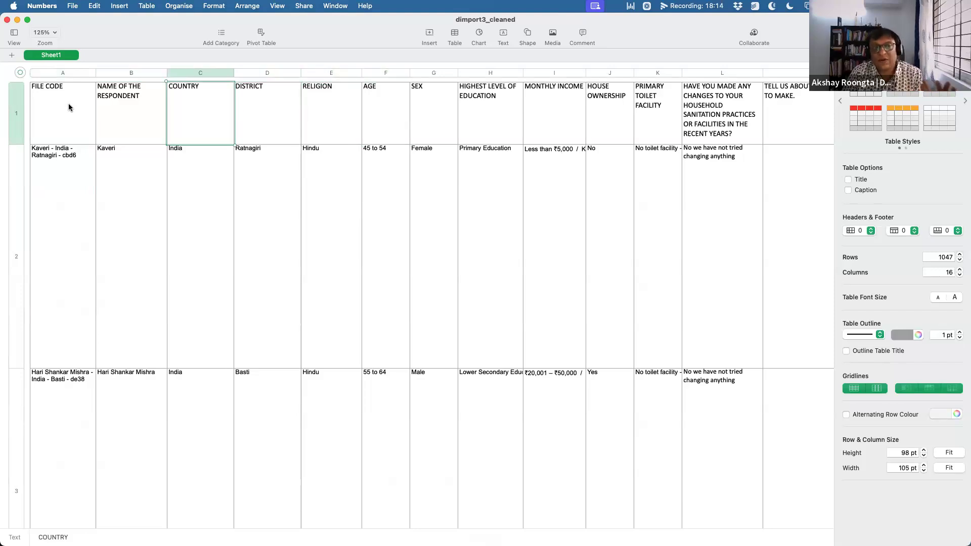
Examine the first respondent's entries across row 2, up to the column on challenges faced while implementing the change.
{"action": "key", "text": "Down"}
{"action": "key", "text": "Right"}
{"action": "key", "text": "Right"}
{"action": "key", "text": "Right"}
{"action": "key", "text": "Right"}
{"action": "key", "text": "Right"}
{"action": "key", "text": "Right"}
{"action": "key", "text": "Right"}
{"action": "key", "text": "Right"}
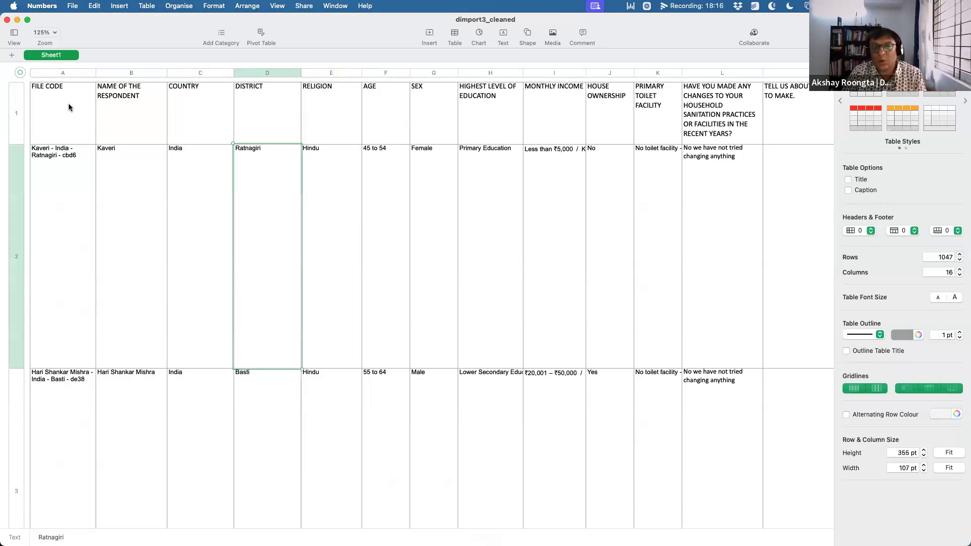
{"action": "key", "text": "Right"}
{"action": "key", "text": "Right"}
{"action": "key", "text": "Right"}
{"action": "key", "text": "Right"}
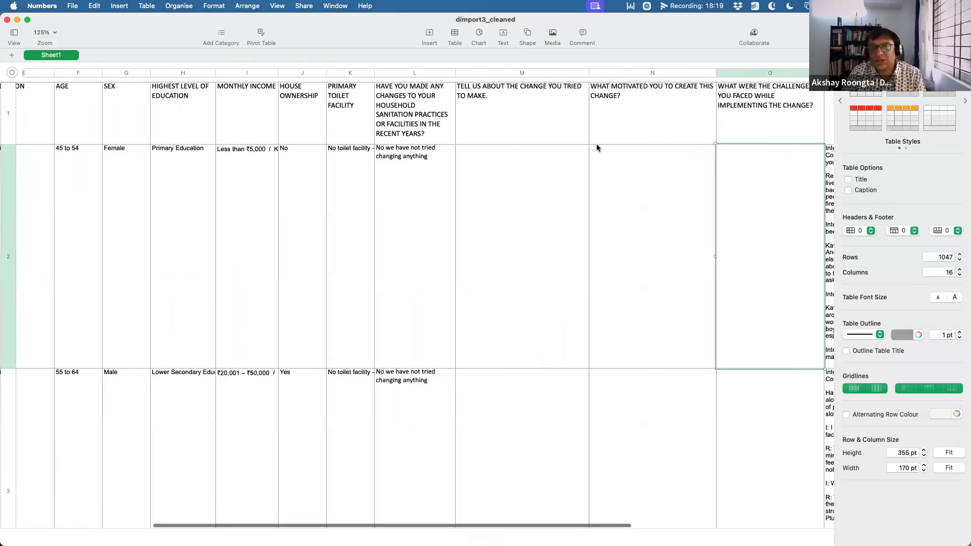
Examine the open-ended answers and the interview transcripts in the rows below the first respondent.
{"action": "scroll", "coordinate": [596, 147], "scroll_direction": "down", "scroll_amount": 10}
{"action": "left_click", "coordinate": [522, 438]}
{"action": "left_click", "coordinate": [608, 427]}
{"action": "left_click", "coordinate": [729, 414]}
{"action": "scroll", "coordinate": [764, 417], "scroll_direction": "right", "scroll_amount": 1}
{"action": "scroll", "coordinate": [763, 416], "scroll_direction": "right", "scroll_amount": 5}
{"action": "left_click", "coordinate": [763, 416]}
{"action": "scroll", "coordinate": [763, 415], "scroll_direction": "right", "scroll_amount": 3}
{"action": "scroll", "coordinate": [631, 396], "scroll_direction": "right", "scroll_amount": 2}
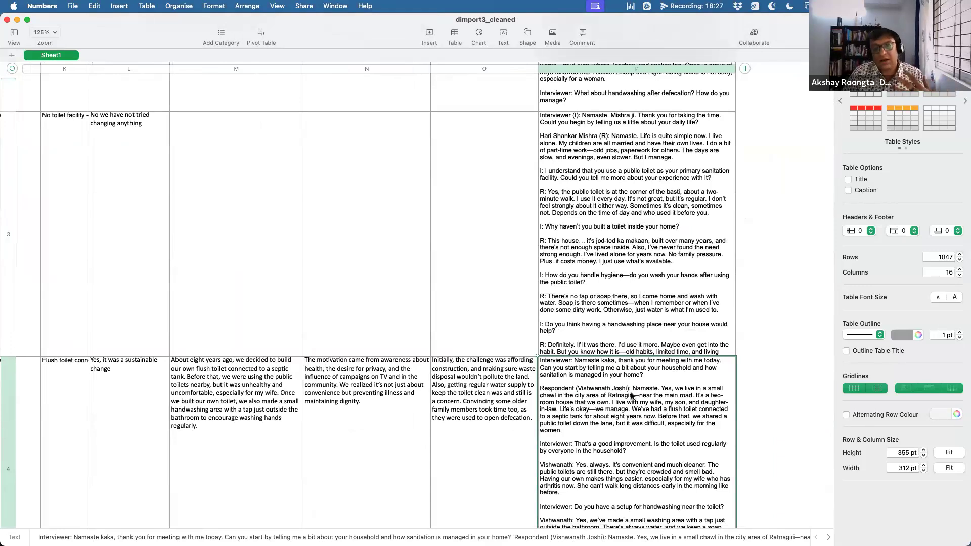
{"action": "scroll", "coordinate": [631, 396], "scroll_direction": "down", "scroll_amount": 4}
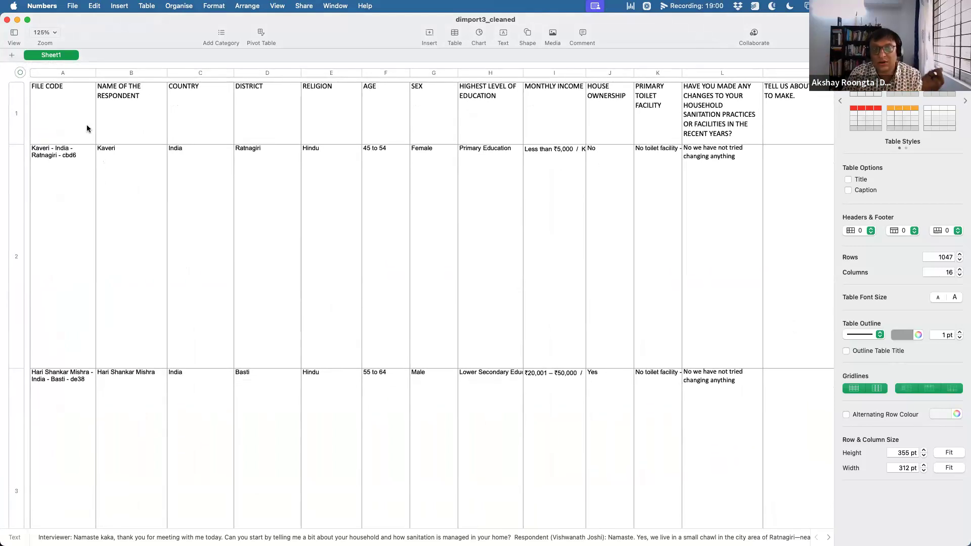
Select row 2, look through the respondent records below it, and return to the Datasets page in Firefox.
{"action": "left_click", "coordinate": [13, 182]}
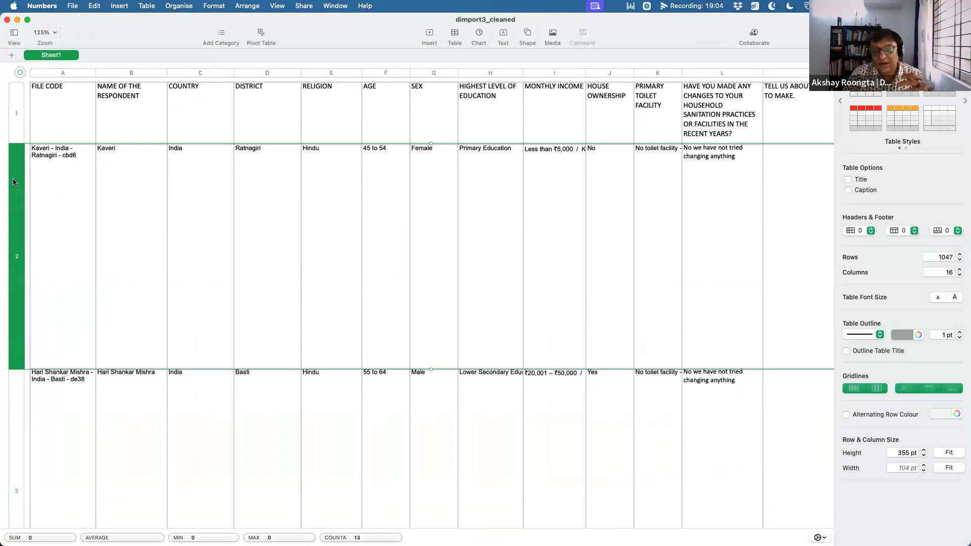
{"action": "scroll", "coordinate": [13, 182], "scroll_direction": "down", "scroll_amount": 20}
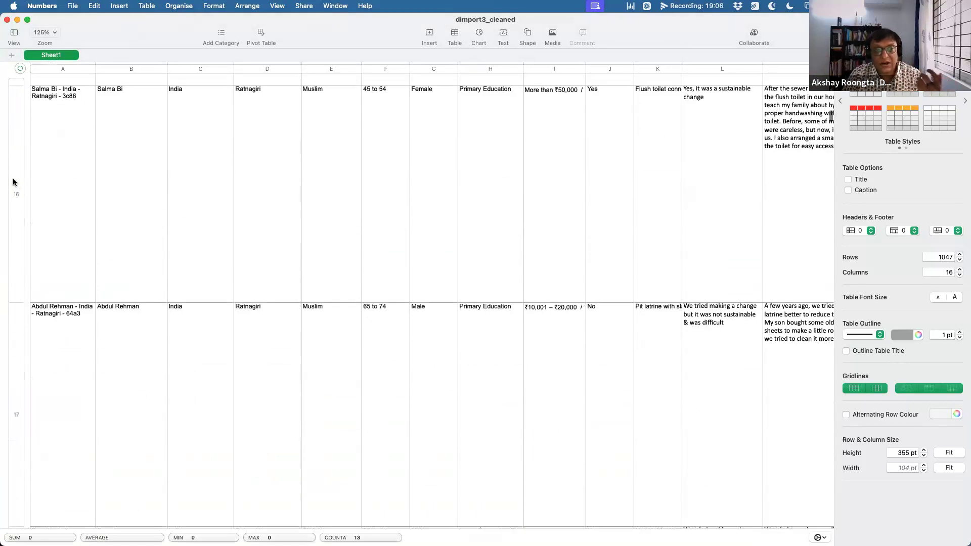
{"action": "scroll", "coordinate": [13, 182], "scroll_direction": "down", "scroll_amount": 20}
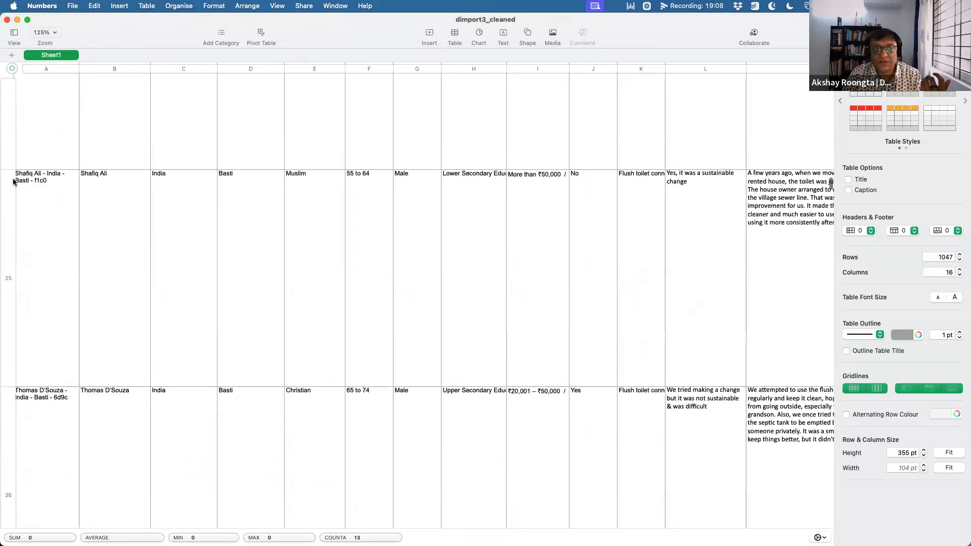
{"action": "scroll", "coordinate": [13, 182], "scroll_direction": "up", "scroll_amount": 20}
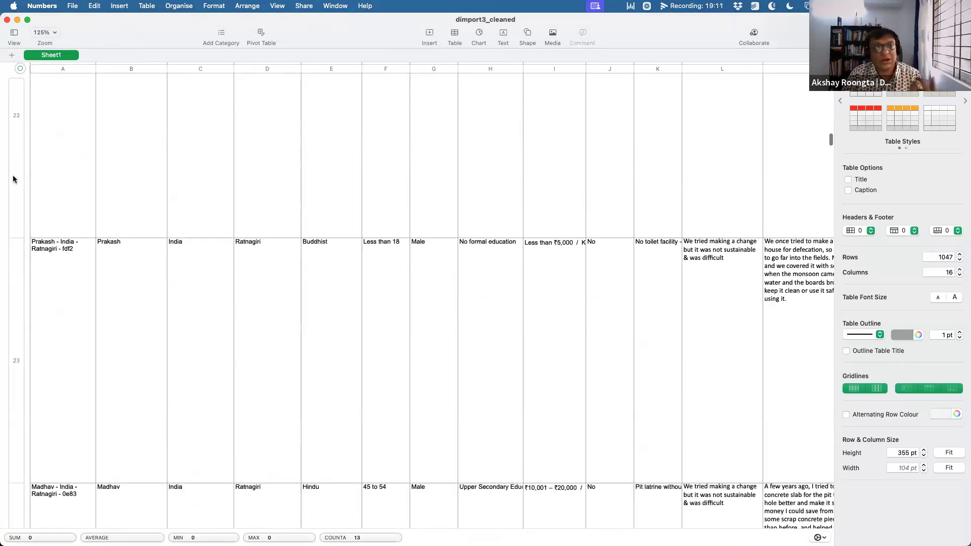
{"action": "scroll", "coordinate": [13, 178], "scroll_direction": "up", "scroll_amount": 20}
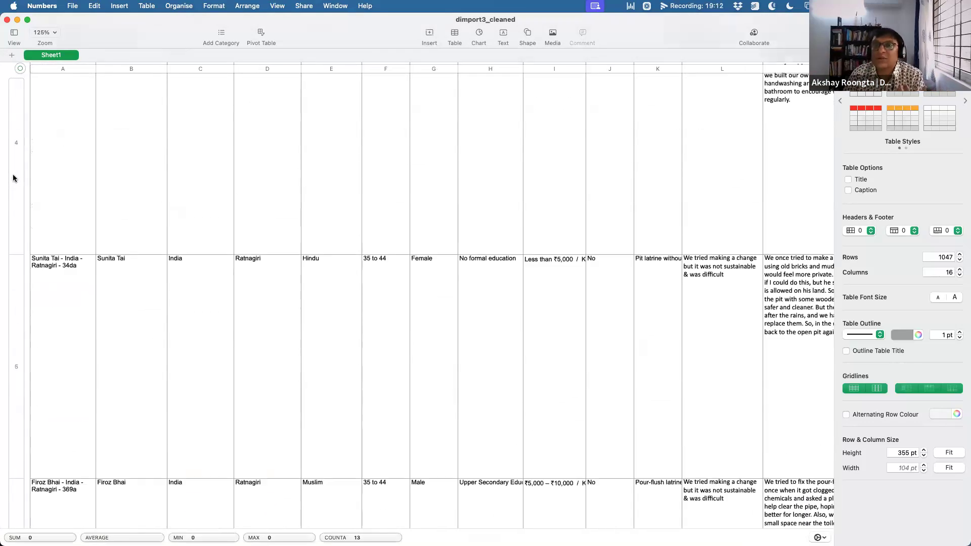
{"action": "key", "text": "ctrl+Up"}
{"action": "left_click", "coordinate": [199, 204]}
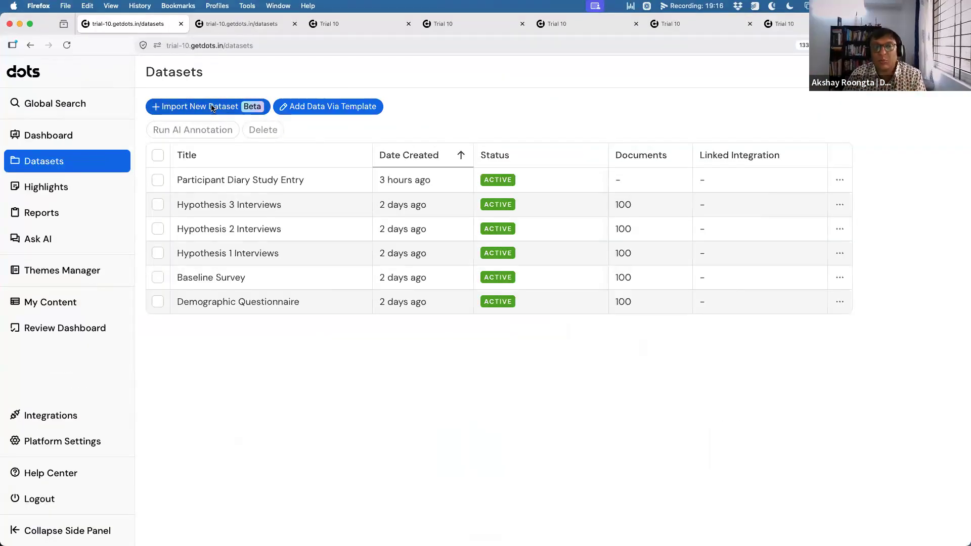
Start a new CSV / Excel dataset import and upload dimport3_cleaned.xlsx from the sample images folder.
{"action": "left_click", "coordinate": [211, 103]}
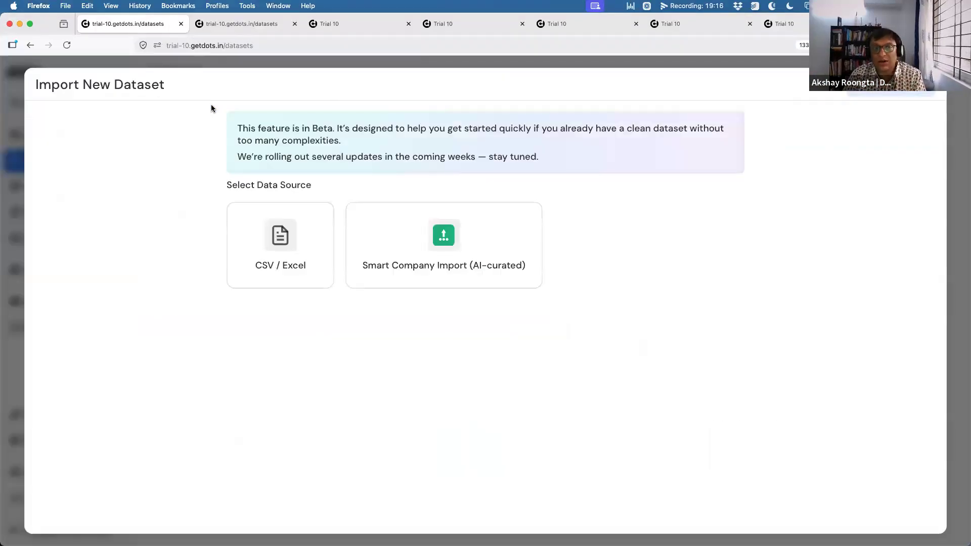
{"action": "left_click", "coordinate": [280, 246]}
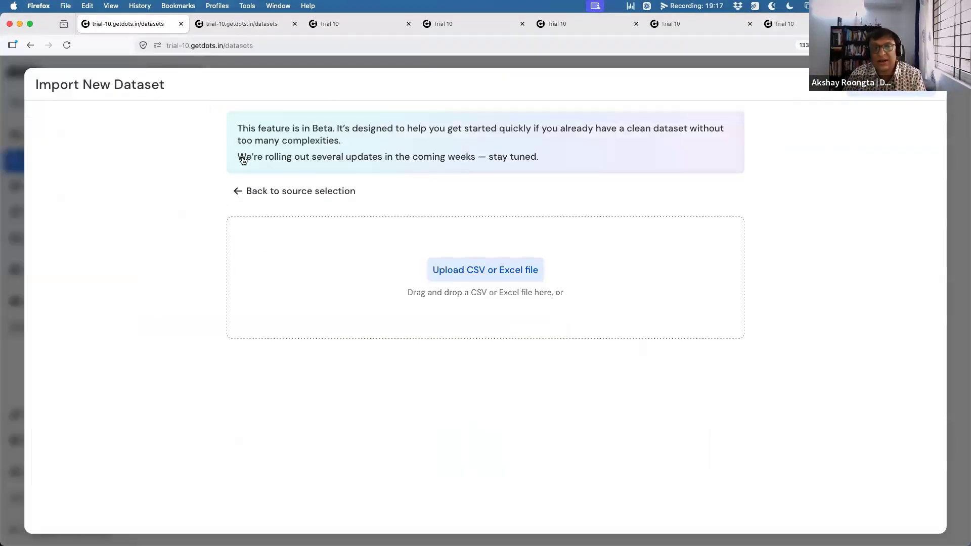
{"action": "left_click", "coordinate": [431, 265]}
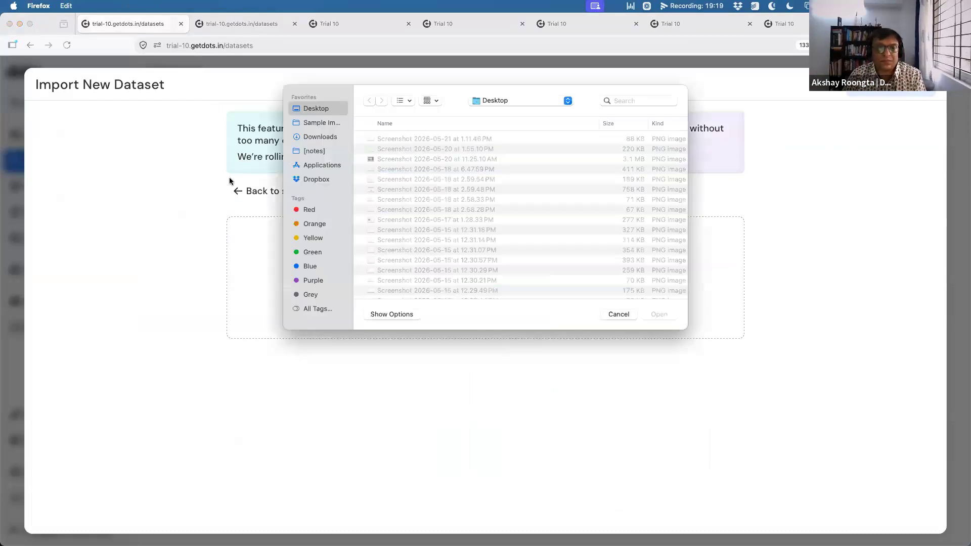
{"action": "left_click", "coordinate": [317, 124]}
{"action": "left_click", "coordinate": [411, 138]}
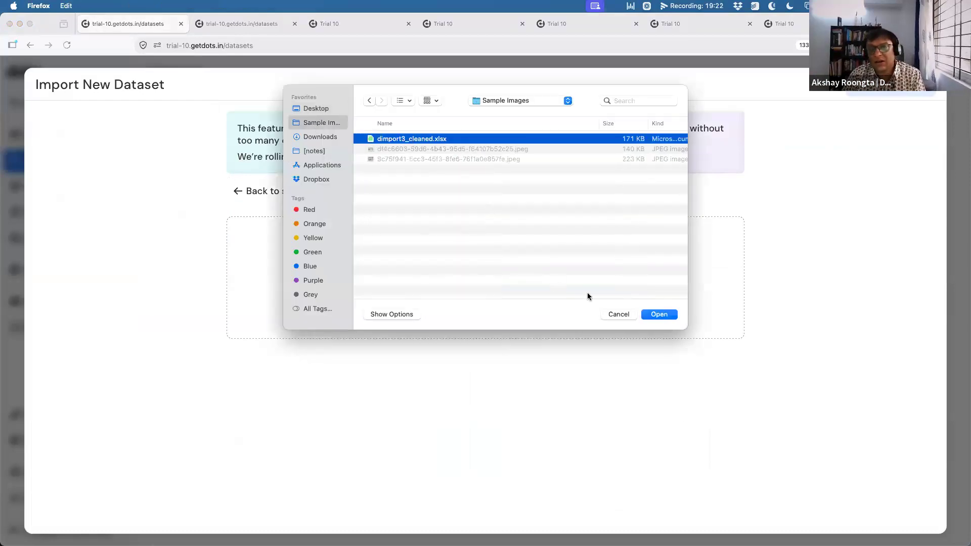
{"action": "left_click", "coordinate": [652, 316]}
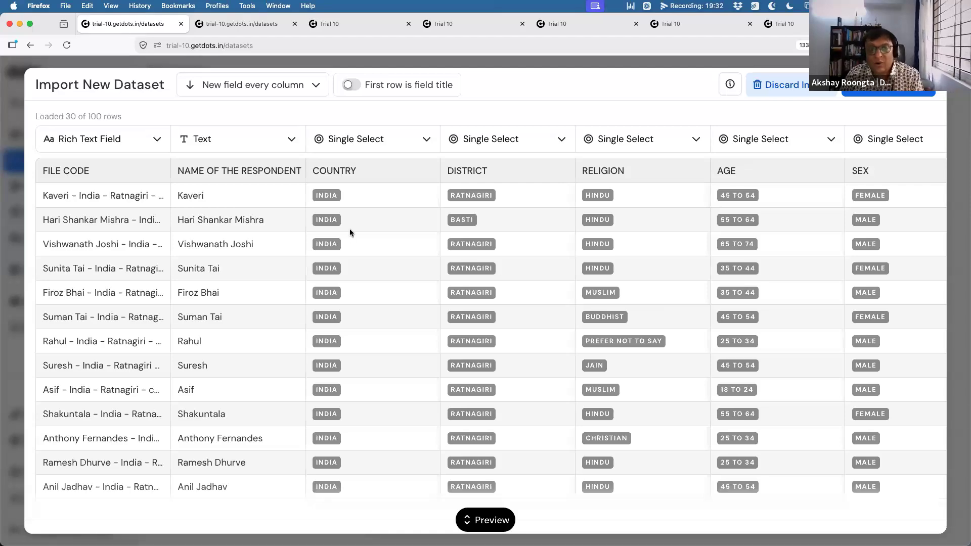
Set the field type of the MONTHLY INCOME column to Single Select in the import preview.
{"action": "scroll", "coordinate": [348, 192], "scroll_direction": "down", "scroll_amount": 10}
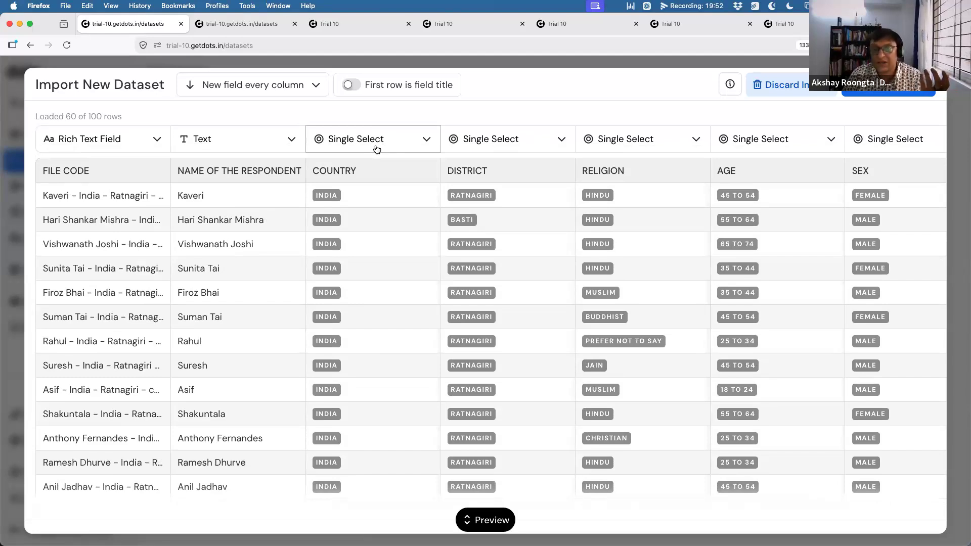
{"action": "scroll", "coordinate": [376, 149], "scroll_direction": "right", "scroll_amount": 15}
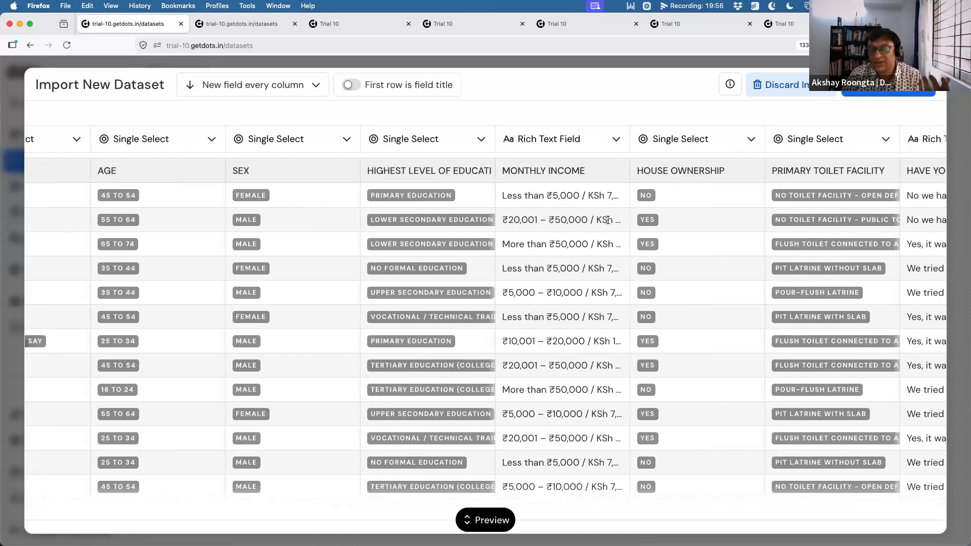
{"action": "left_click", "coordinate": [590, 148]}
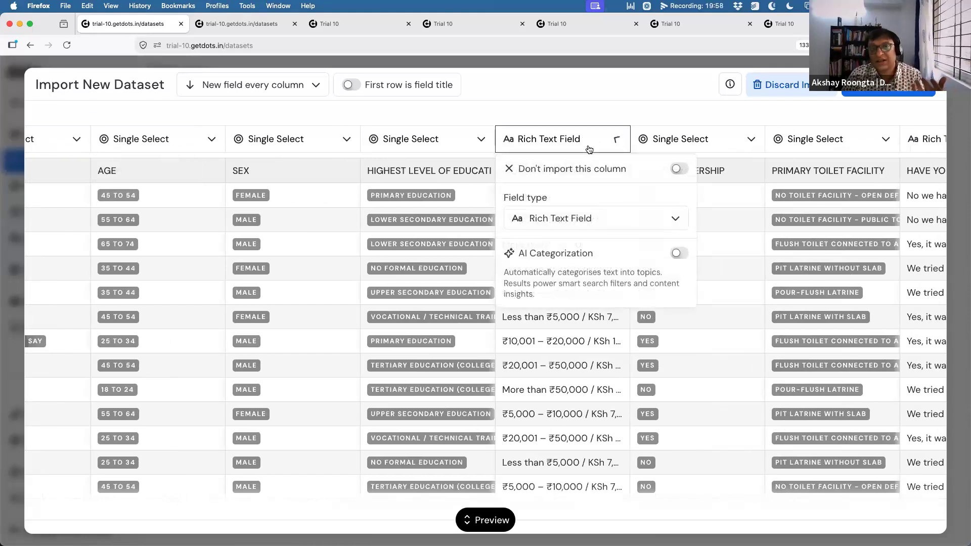
{"action": "left_click", "coordinate": [581, 219]}
{"action": "scroll", "coordinate": [601, 332], "scroll_direction": "down", "scroll_amount": 5}
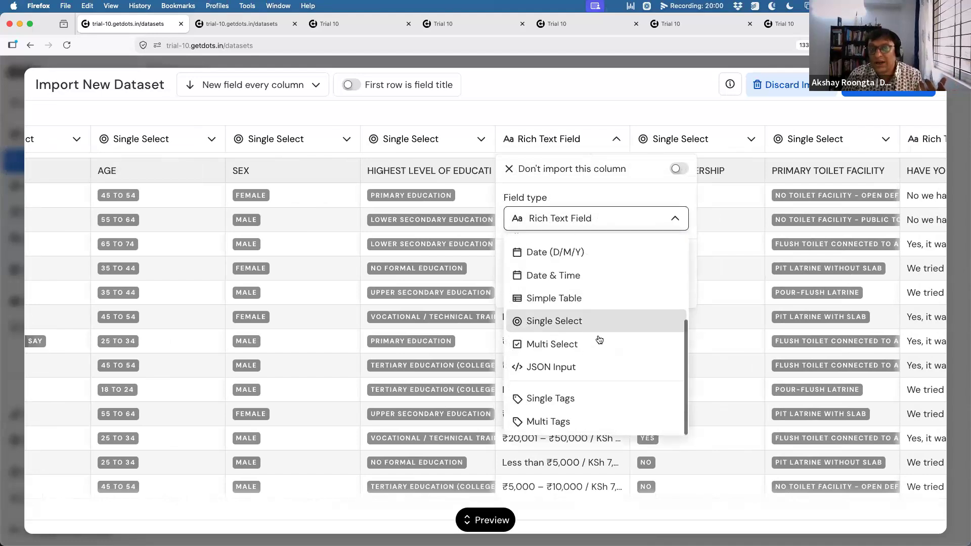
{"action": "left_click", "coordinate": [596, 322]}
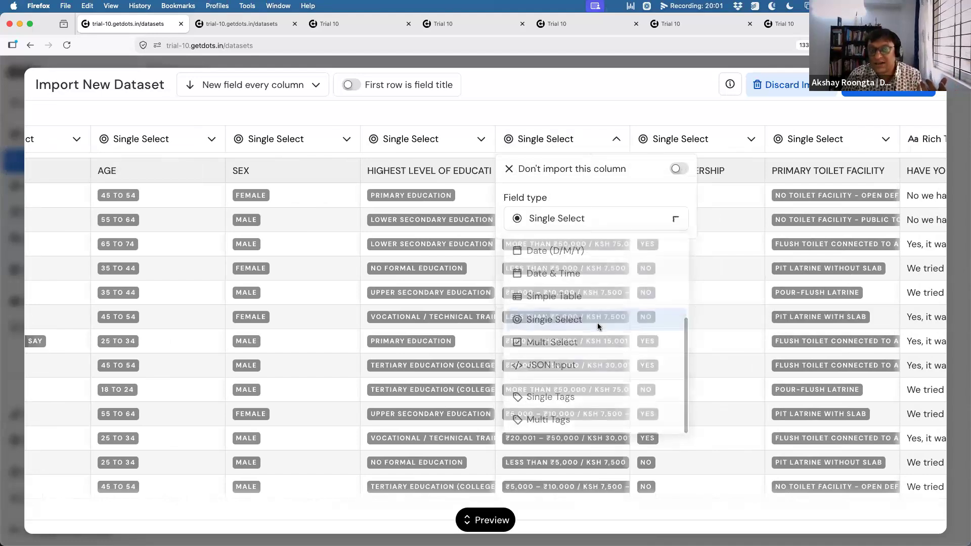
Review the field types available for the MONTHLY INCOME column and close its options without another change.
{"action": "left_click", "coordinate": [598, 217]}
{"action": "scroll", "coordinate": [606, 294], "scroll_direction": "up", "scroll_amount": 5}
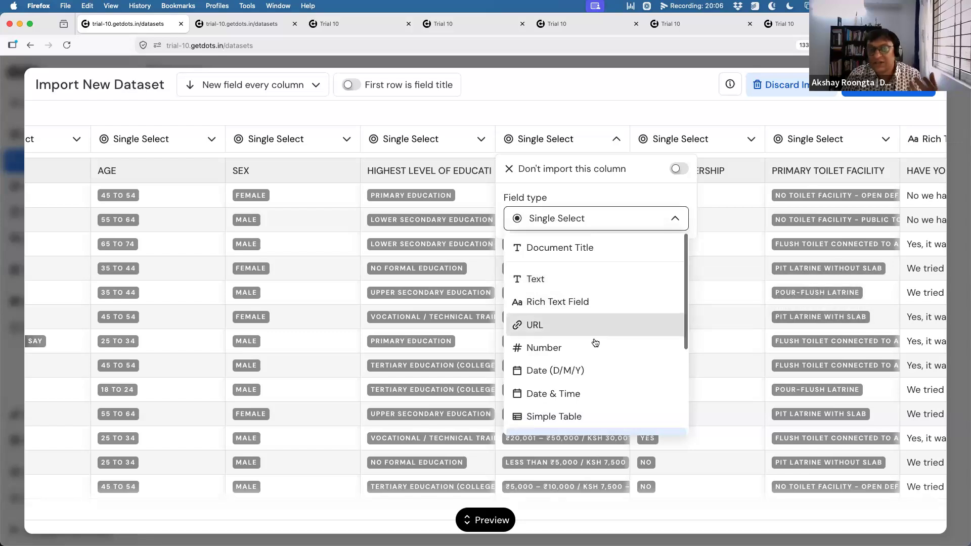
{"action": "scroll", "coordinate": [594, 347], "scroll_direction": "down", "scroll_amount": 2}
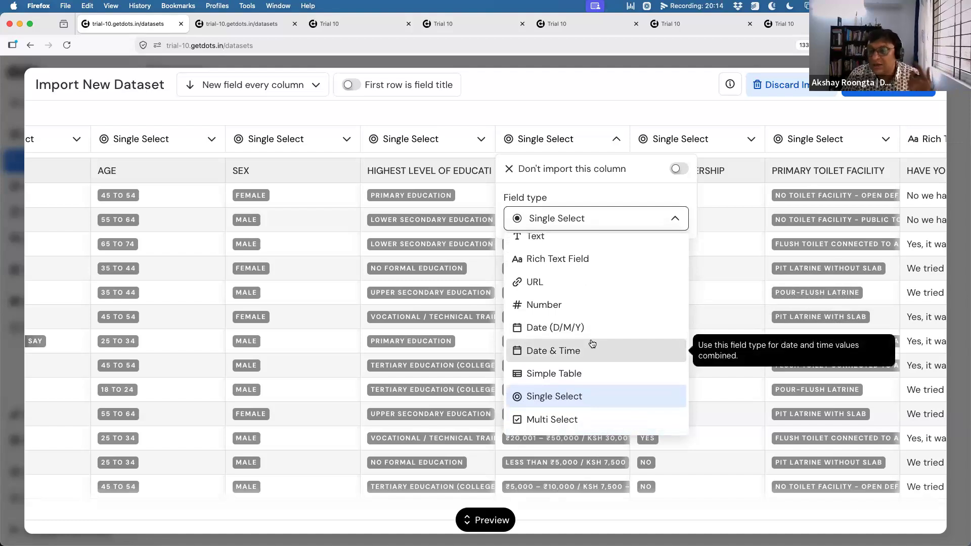
{"action": "scroll", "coordinate": [592, 344], "scroll_direction": "down", "scroll_amount": 3}
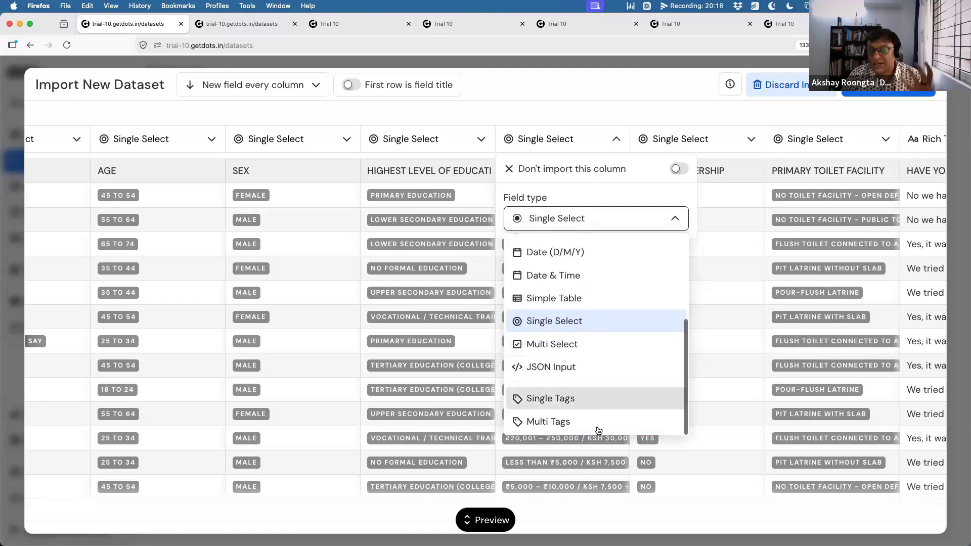
{"action": "left_click", "coordinate": [675, 219]}
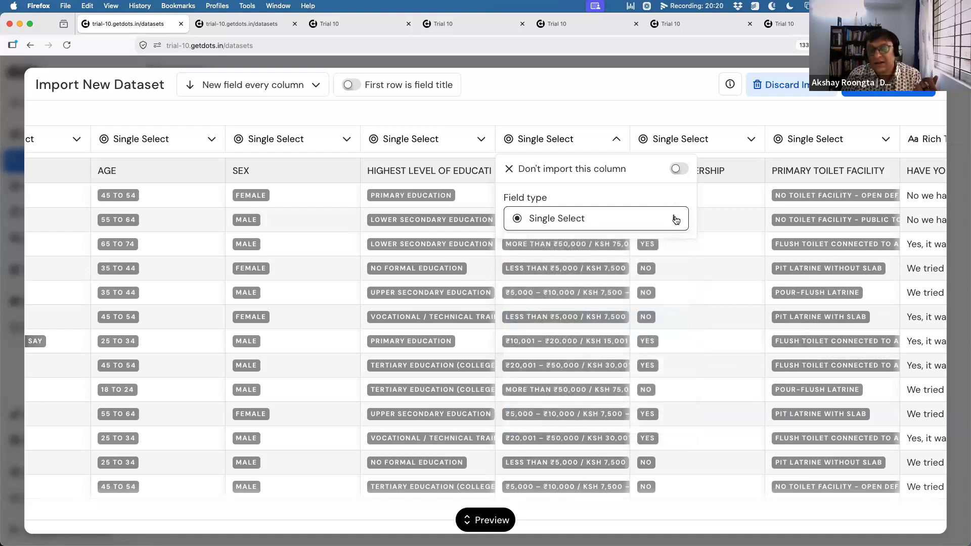
{"action": "left_click", "coordinate": [548, 139]}
Check the remaining import columns through TRANSCRIPT and discard the import.
{"action": "scroll", "coordinate": [600, 326], "scroll_direction": "right", "scroll_amount": 5}
{"action": "scroll", "coordinate": [601, 327], "scroll_direction": "right", "scroll_amount": 10}
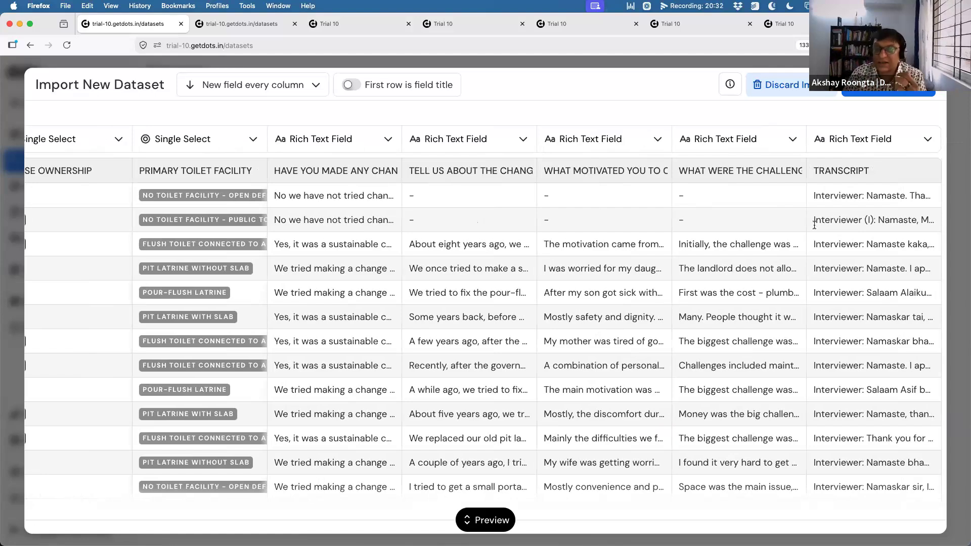
{"action": "left_click", "coordinate": [786, 87]}
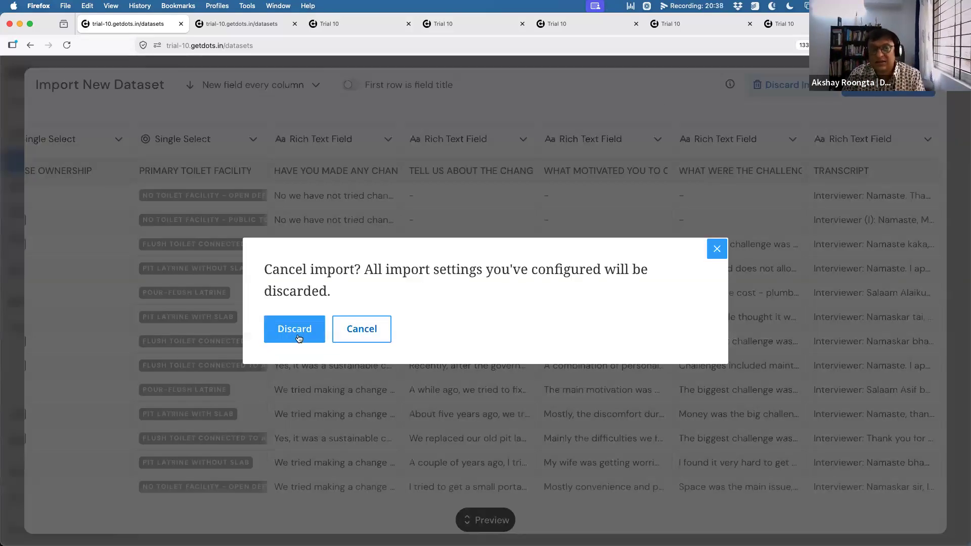
{"action": "left_click", "coordinate": [297, 337]}
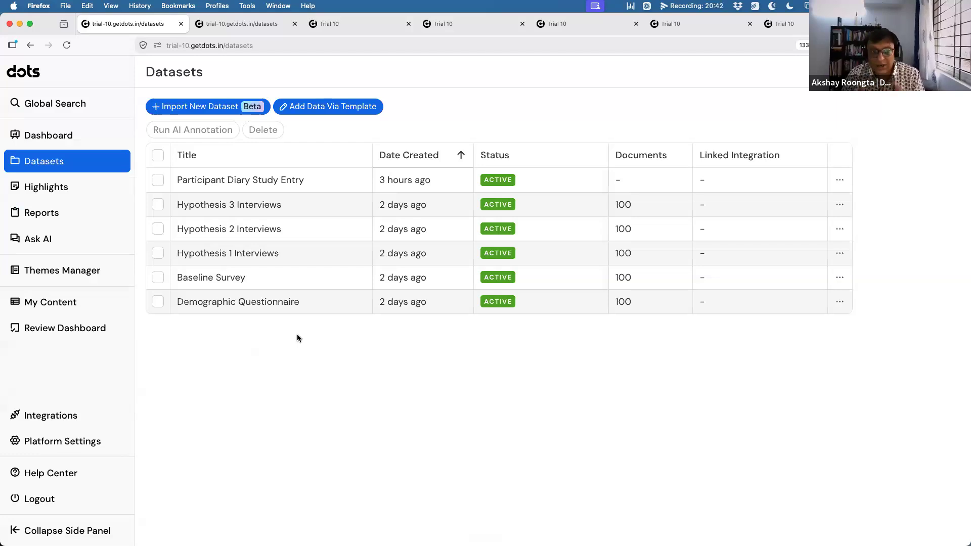
Start a new data entry from the Participant Diary Study Entry template.
{"action": "left_click", "coordinate": [334, 106]}
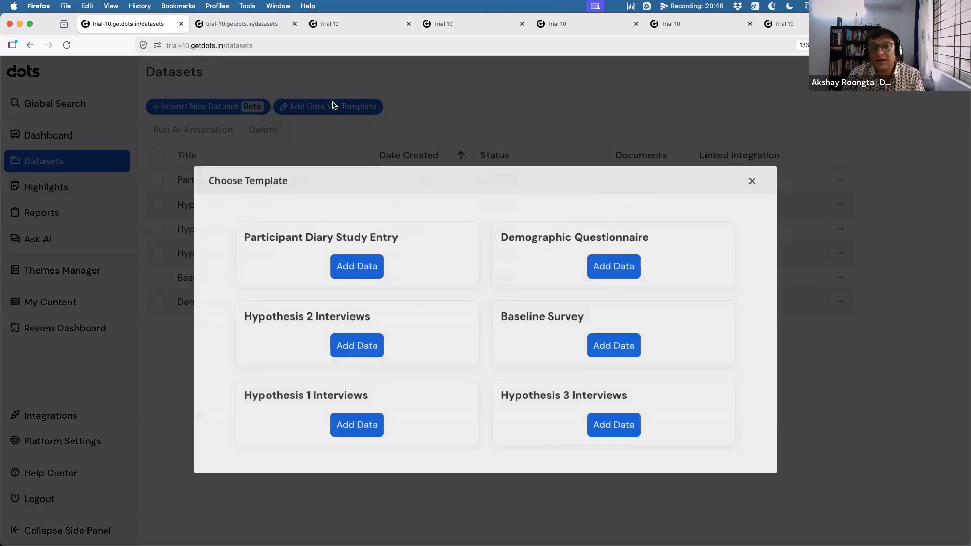
{"action": "left_click", "coordinate": [376, 255]}
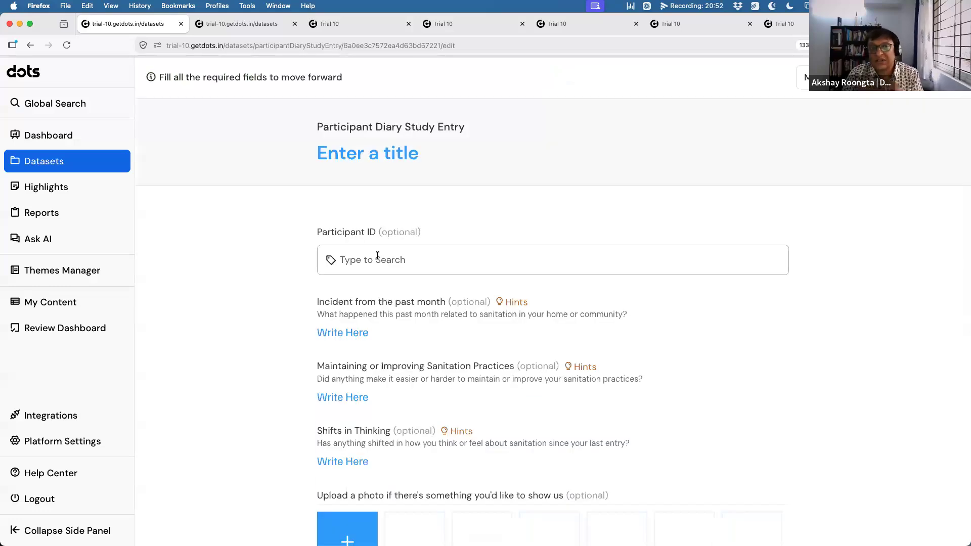
Look over the questions in the Participant Diary Study Entry form, from Participant ID to the photo upload.
{"action": "scroll", "coordinate": [373, 322], "scroll_direction": "down", "scroll_amount": 4}
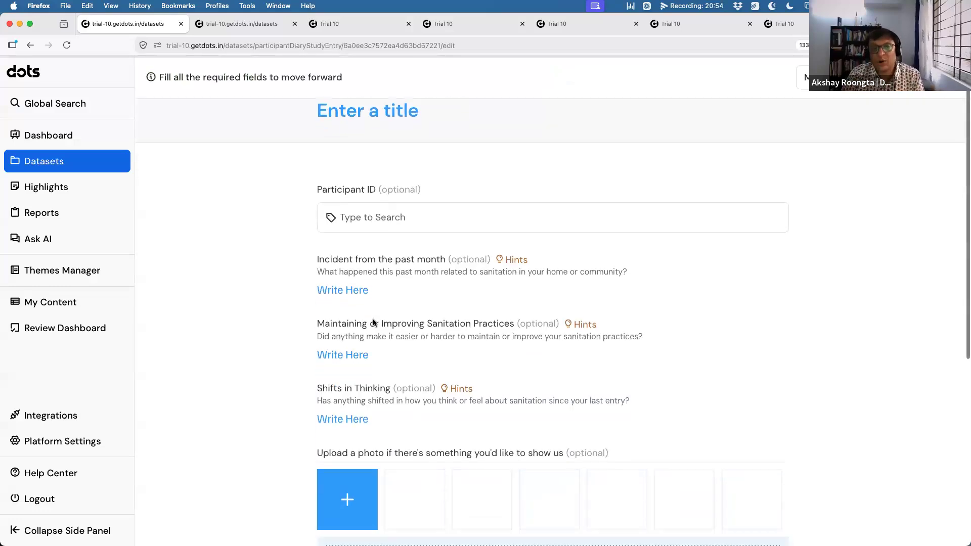
{"action": "scroll", "coordinate": [373, 321], "scroll_direction": "up", "scroll_amount": 1}
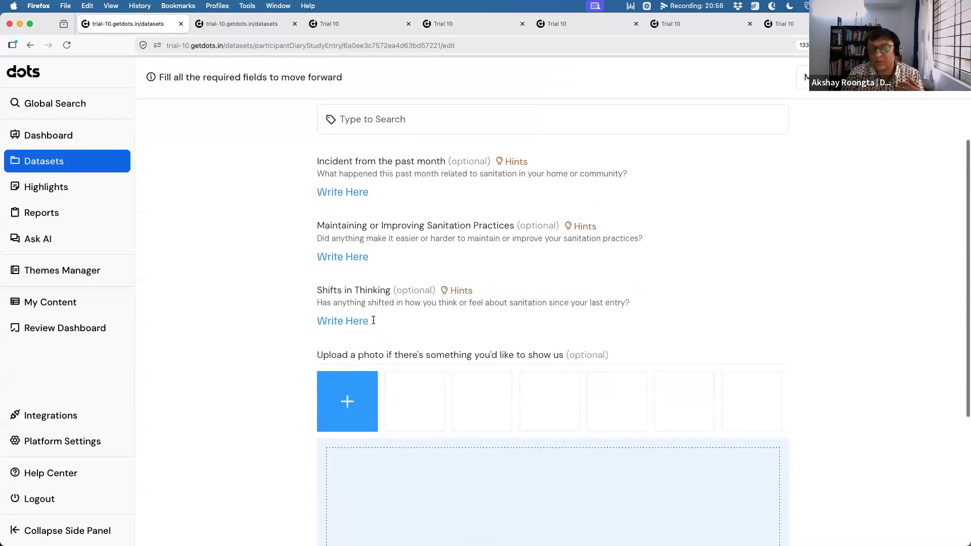
{"action": "scroll", "coordinate": [374, 320], "scroll_direction": "up", "scroll_amount": 1}
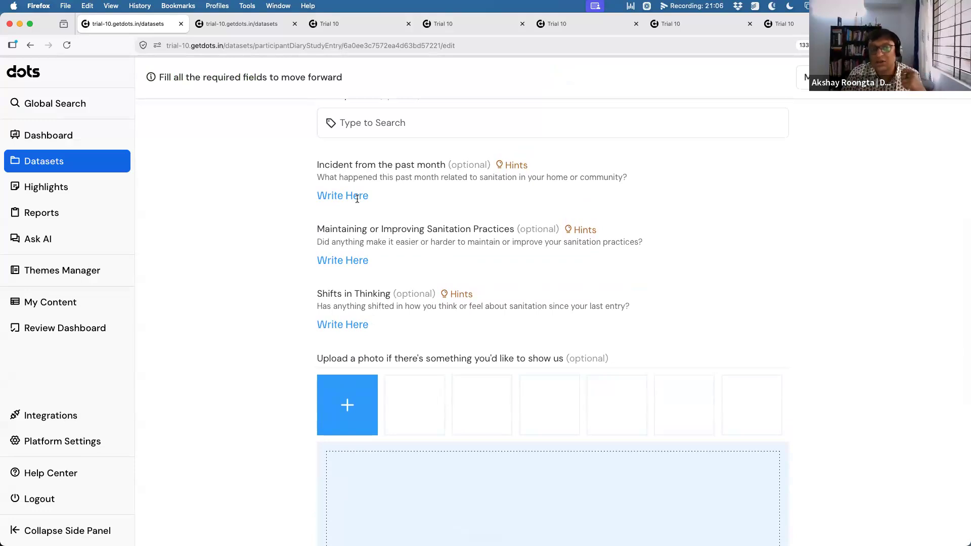
{"action": "scroll", "coordinate": [357, 198], "scroll_direction": "down", "scroll_amount": 1}
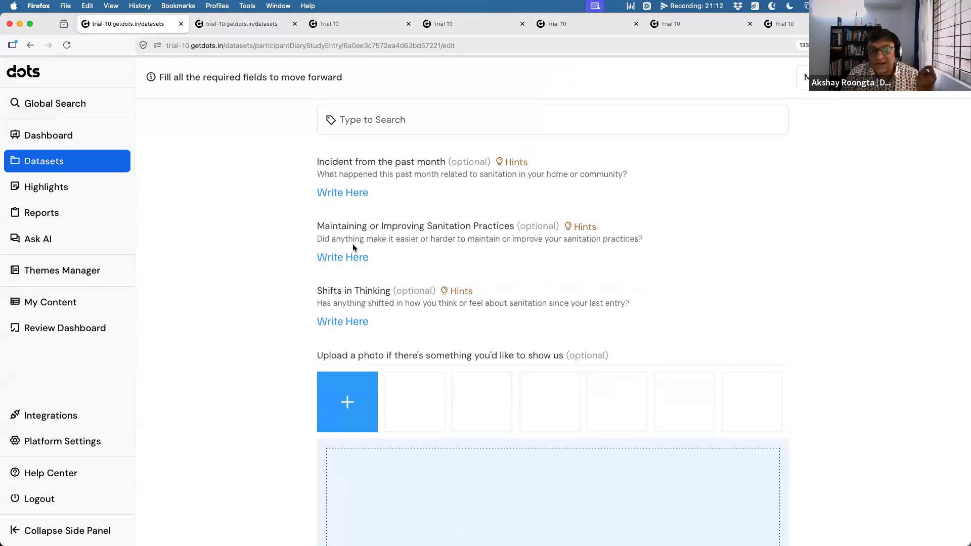
{"action": "scroll", "coordinate": [353, 247], "scroll_direction": "down", "scroll_amount": 1}
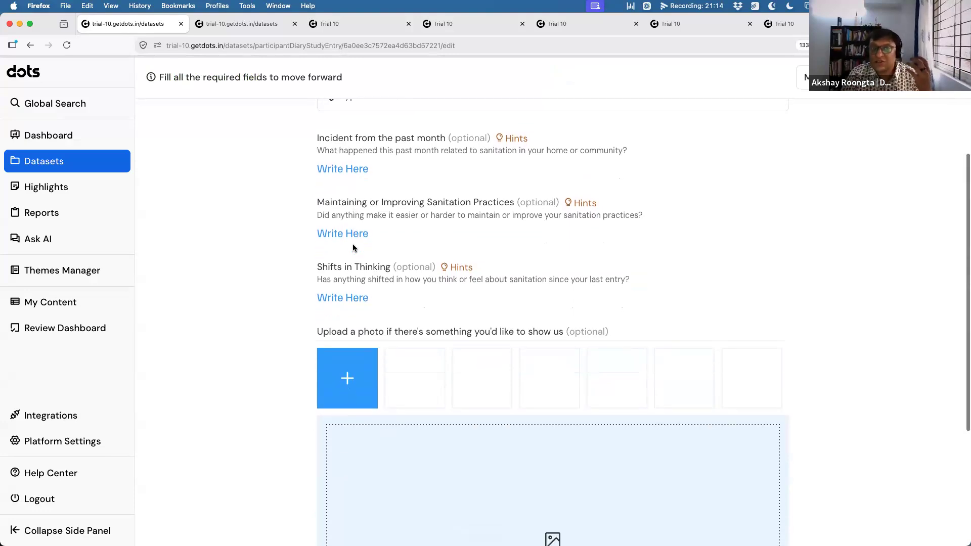
View the hints for the "Incident from the past month" question with the side panel collapsed, and close them.
{"action": "left_click", "coordinate": [361, 170]}
{"action": "scroll", "coordinate": [362, 170], "scroll_direction": "up", "scroll_amount": 1}
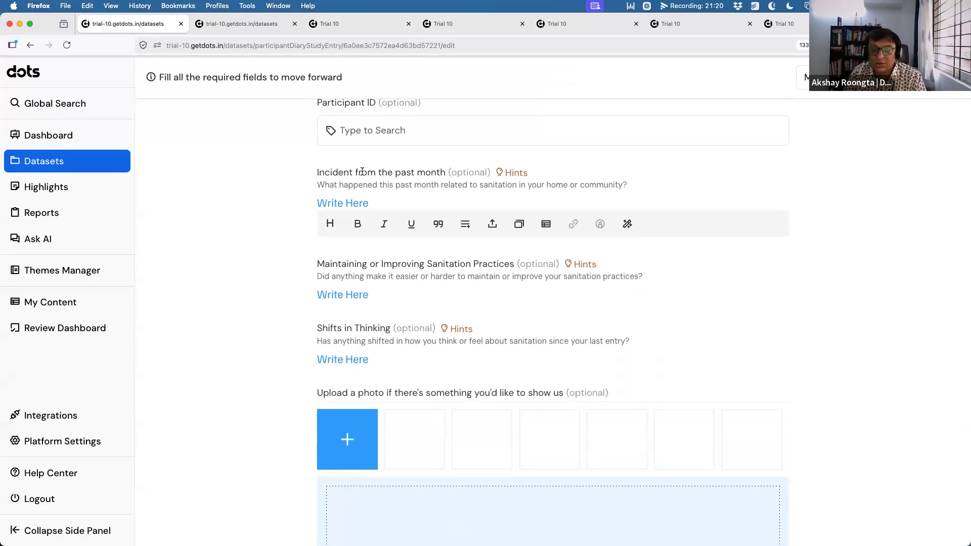
{"action": "left_click", "coordinate": [520, 172]}
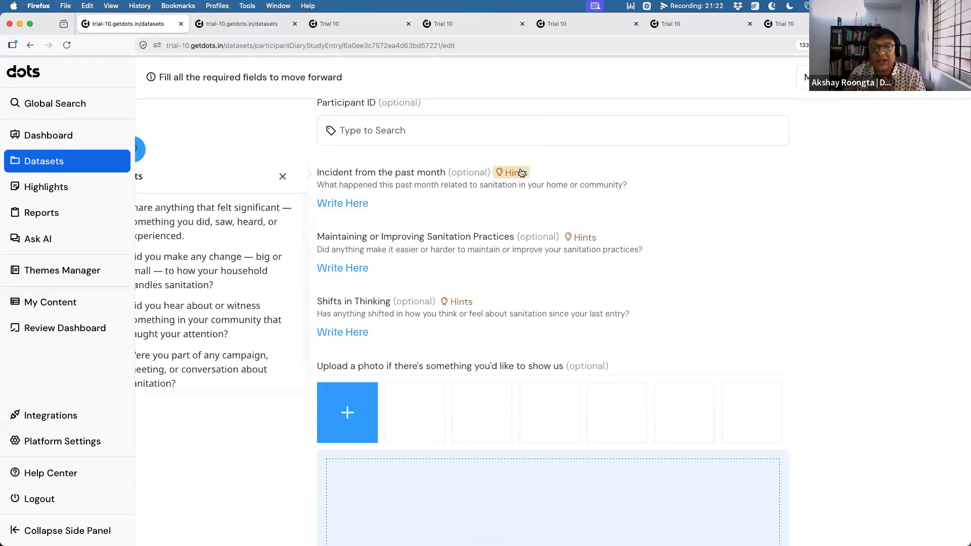
{"action": "left_click", "coordinate": [71, 526]}
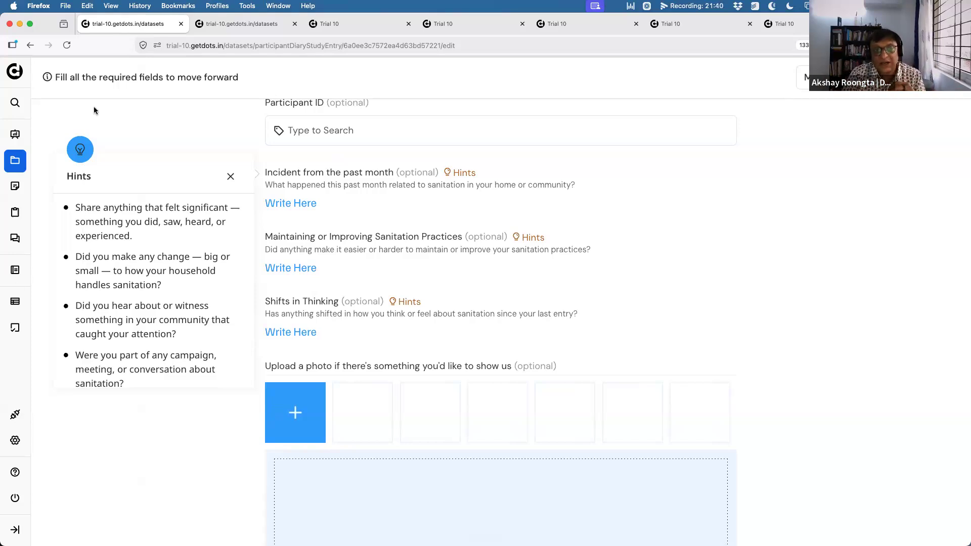
{"action": "left_click", "coordinate": [231, 178]}
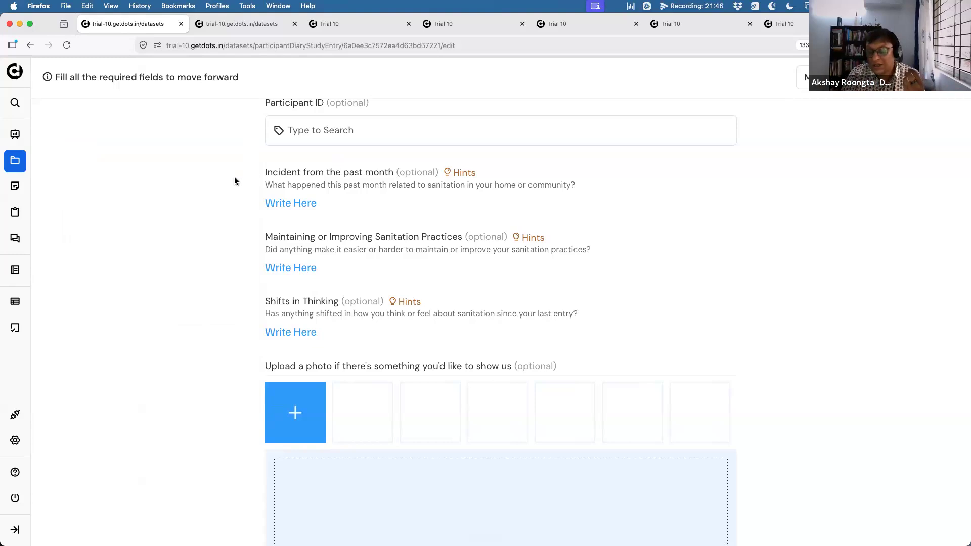
Check the rest of the entry form through the image upload area and open the Integrations page.
{"action": "scroll", "coordinate": [235, 178], "scroll_direction": "down", "scroll_amount": 5}
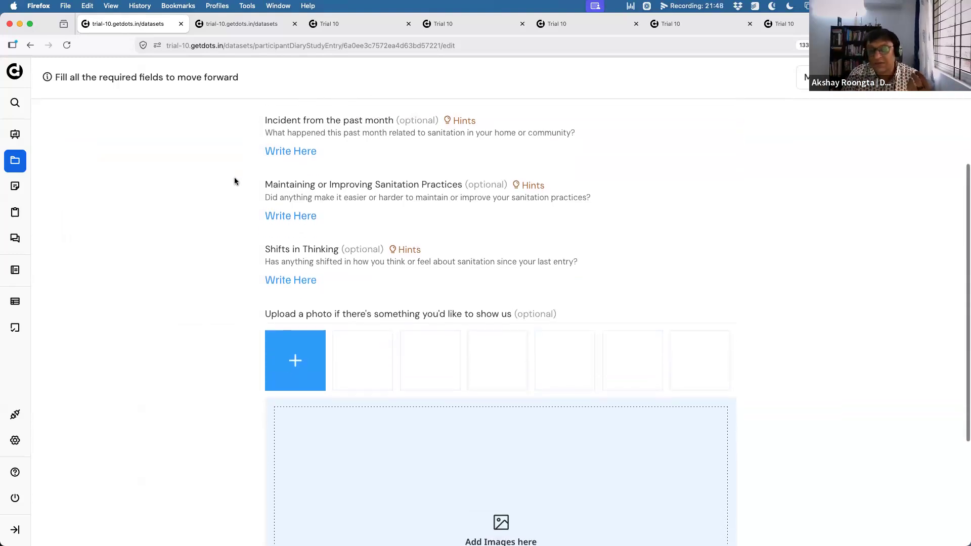
{"action": "scroll", "coordinate": [235, 178], "scroll_direction": "down", "scroll_amount": 2}
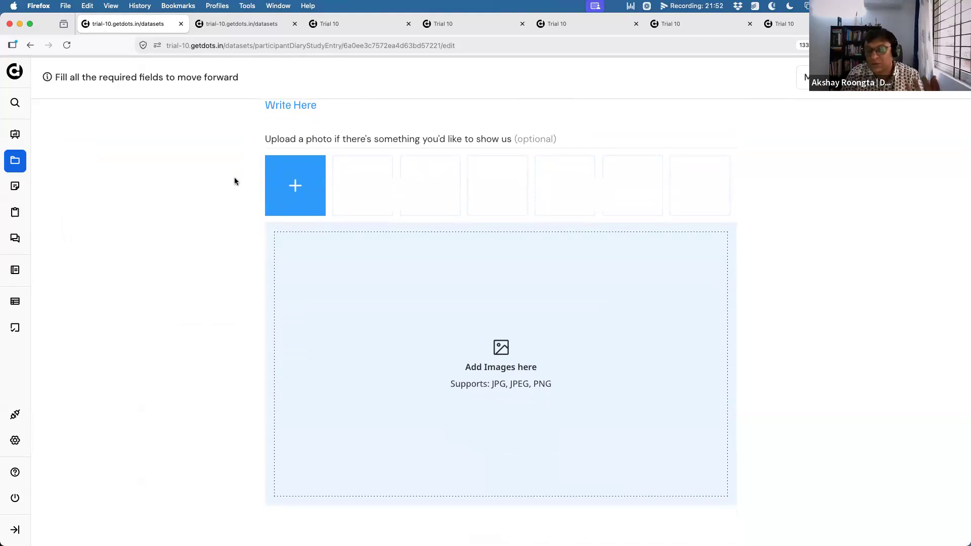
{"action": "scroll", "coordinate": [234, 181], "scroll_direction": "up", "scroll_amount": 10}
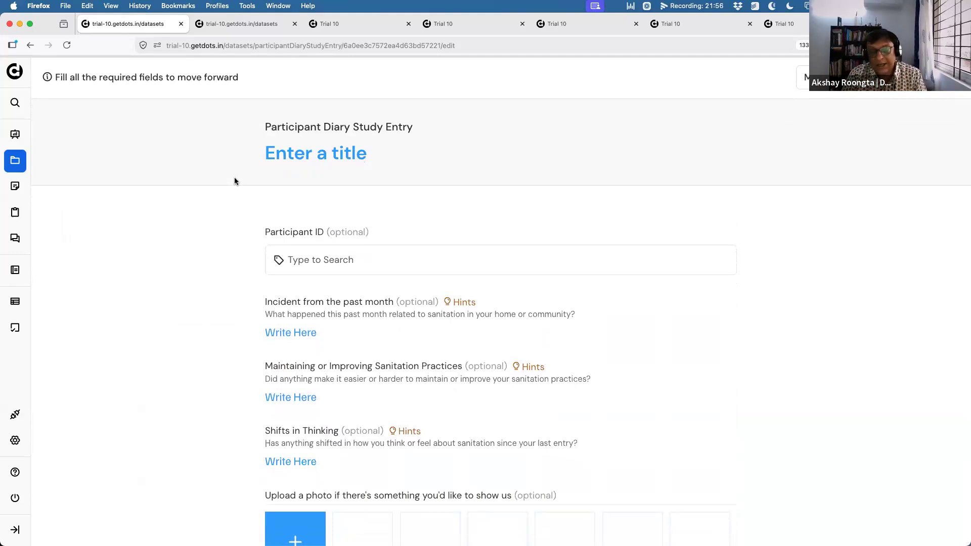
{"action": "left_click", "coordinate": [16, 416]}
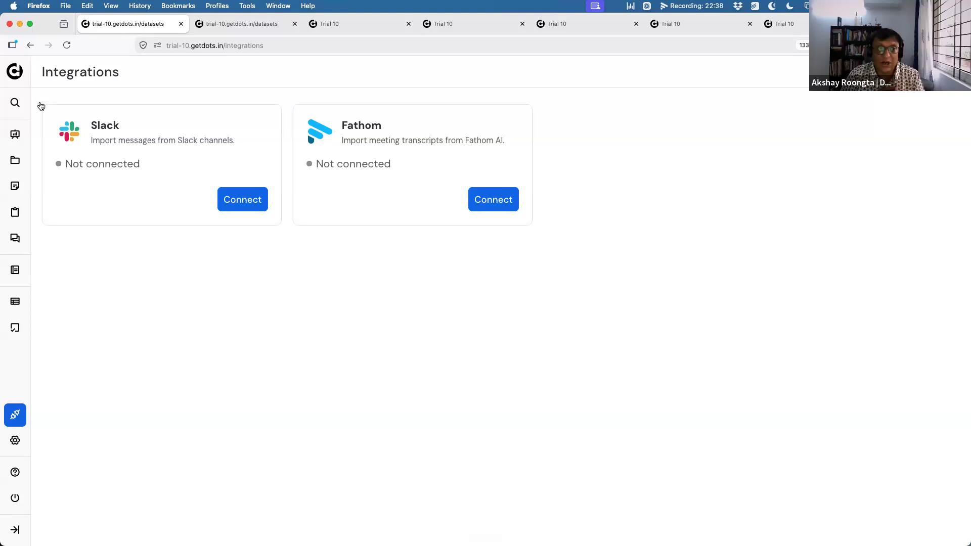
Open the Demographic Questionnaire dataset and examine its documents table across the location, religion and ethnicity columns.
{"action": "left_click", "coordinate": [21, 159]}
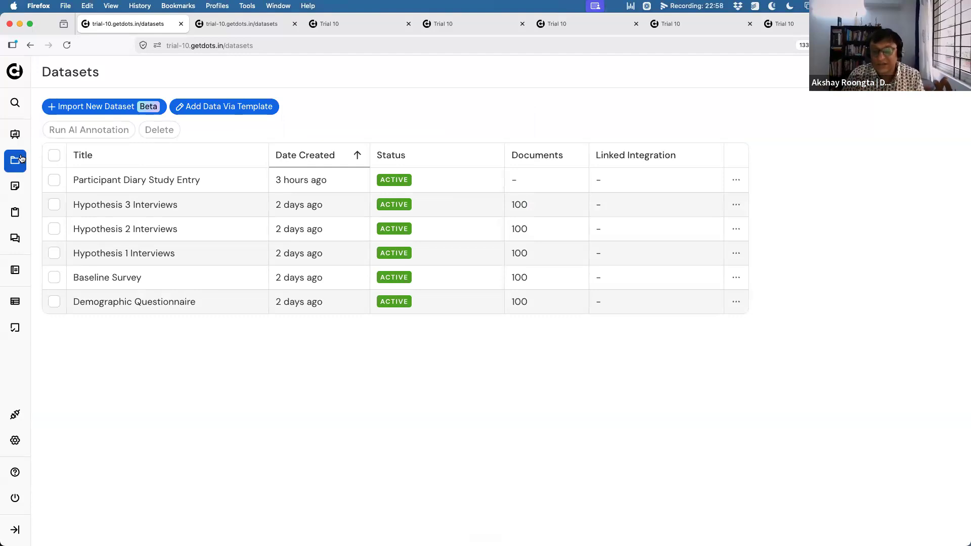
{"action": "left_click", "coordinate": [133, 308]}
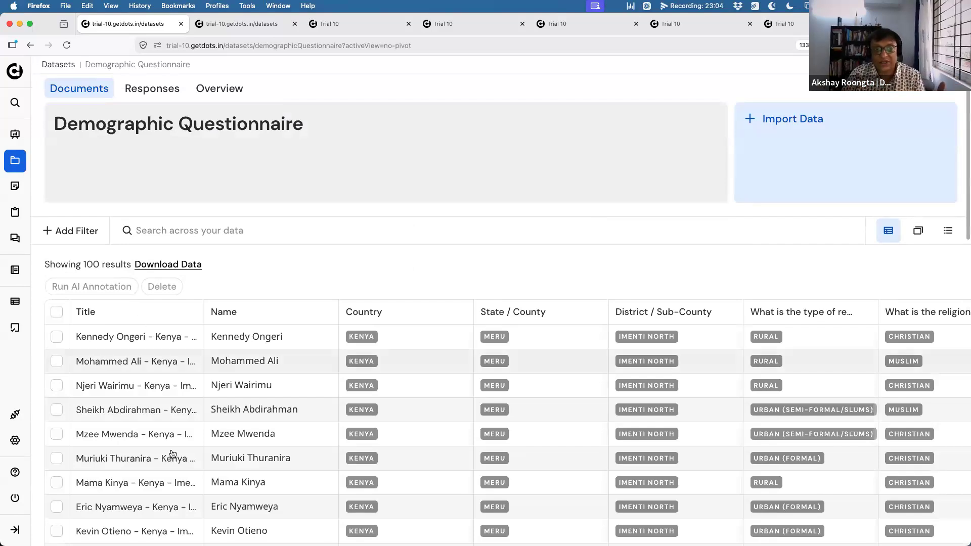
{"action": "scroll", "coordinate": [174, 455], "scroll_direction": "down", "scroll_amount": 3}
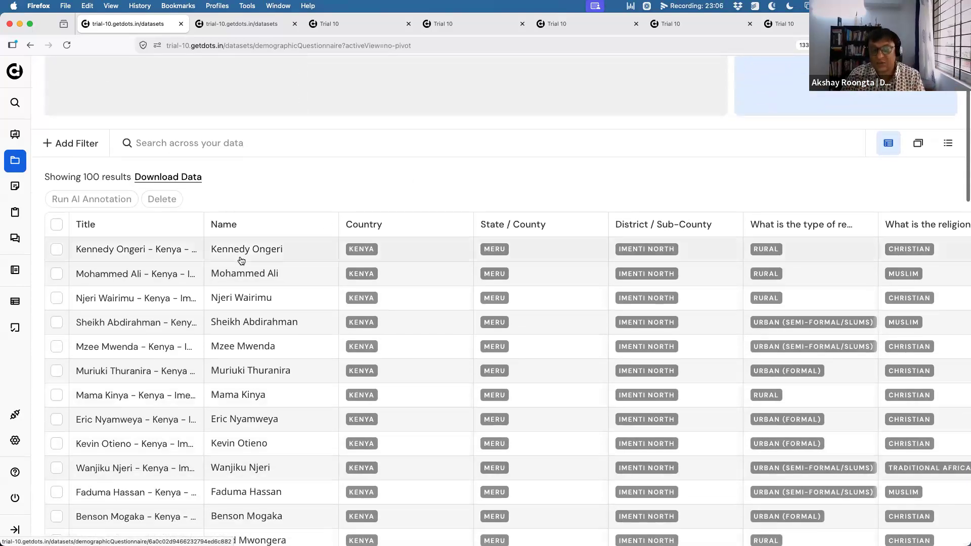
{"action": "scroll", "coordinate": [241, 260], "scroll_direction": "right", "scroll_amount": 5}
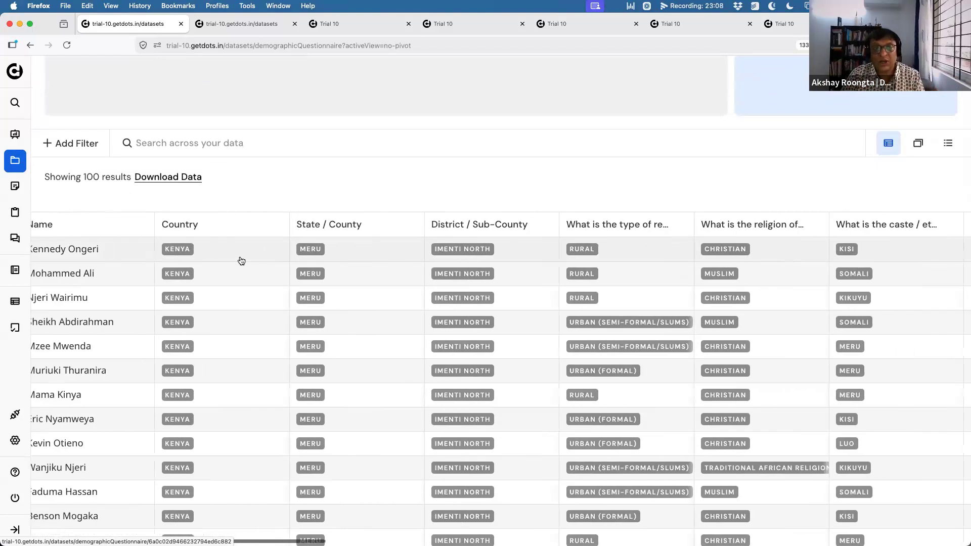
{"action": "scroll", "coordinate": [241, 260], "scroll_direction": "right", "scroll_amount": 2}
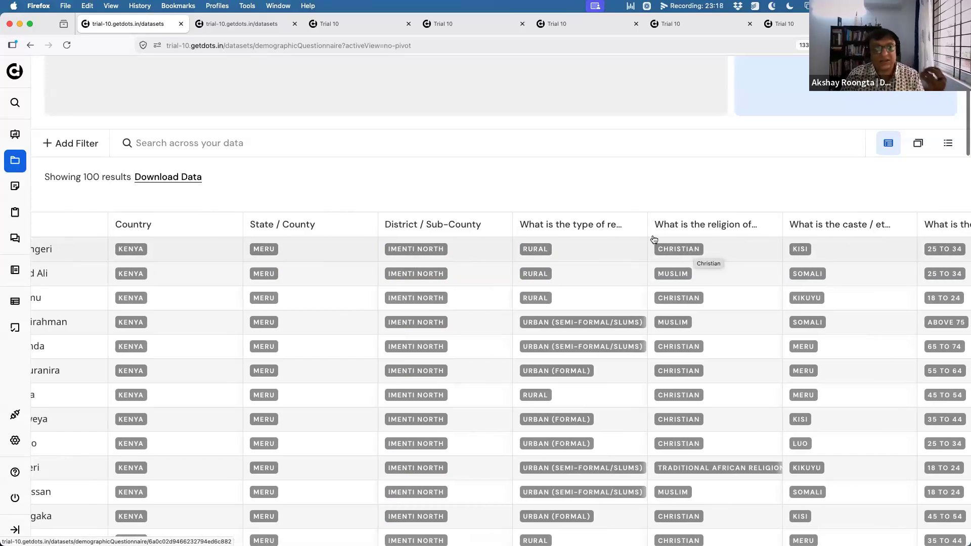
{"action": "scroll", "coordinate": [585, 227], "scroll_direction": "left", "scroll_amount": 4}
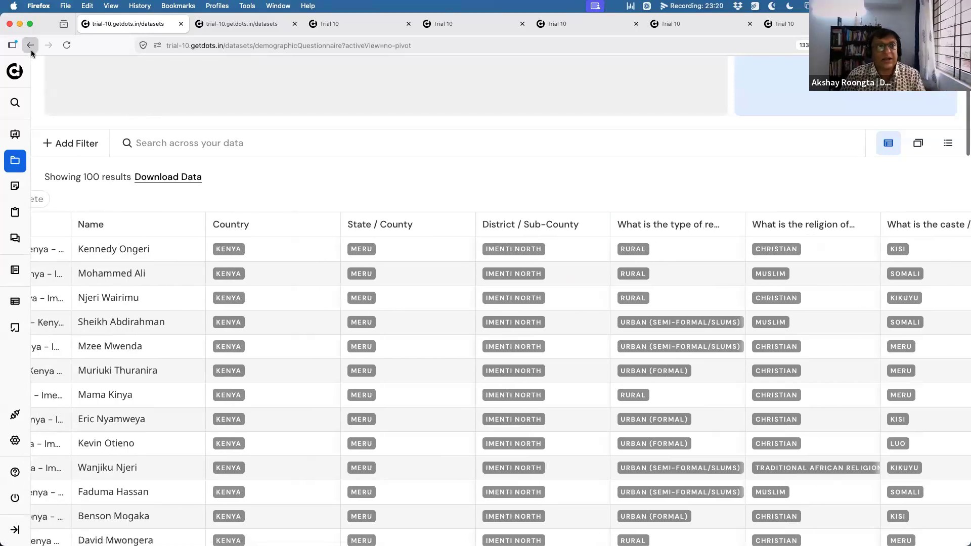
Open the Baseline Survey dataset from the dataset list and examine its respondents' answers.
{"action": "left_click", "coordinate": [31, 45]}
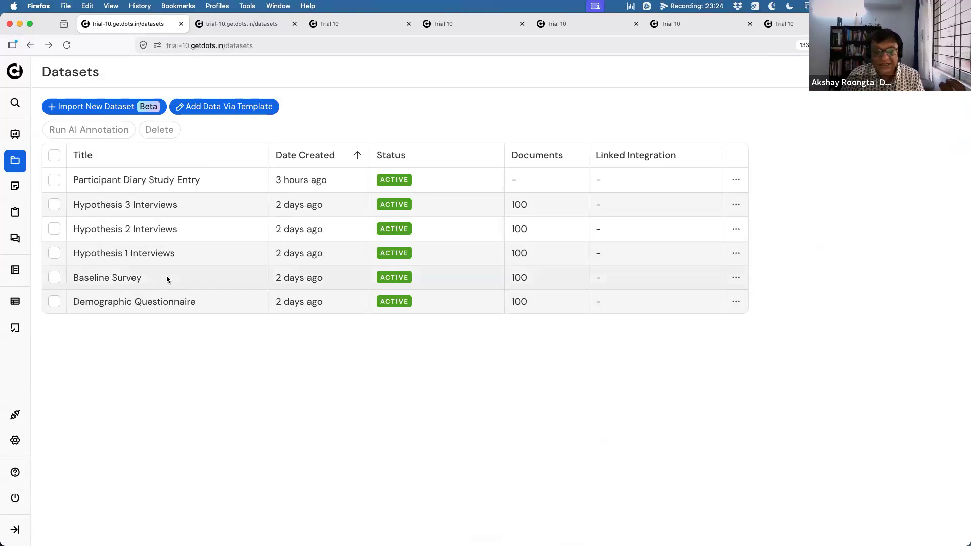
{"action": "left_click", "coordinate": [167, 279]}
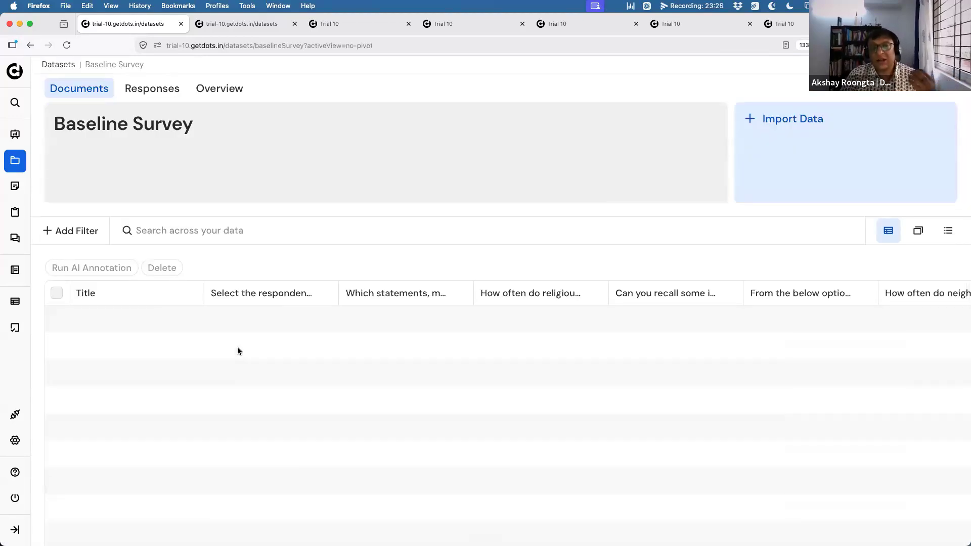
{"action": "scroll", "coordinate": [238, 351], "scroll_direction": "down", "scroll_amount": 3}
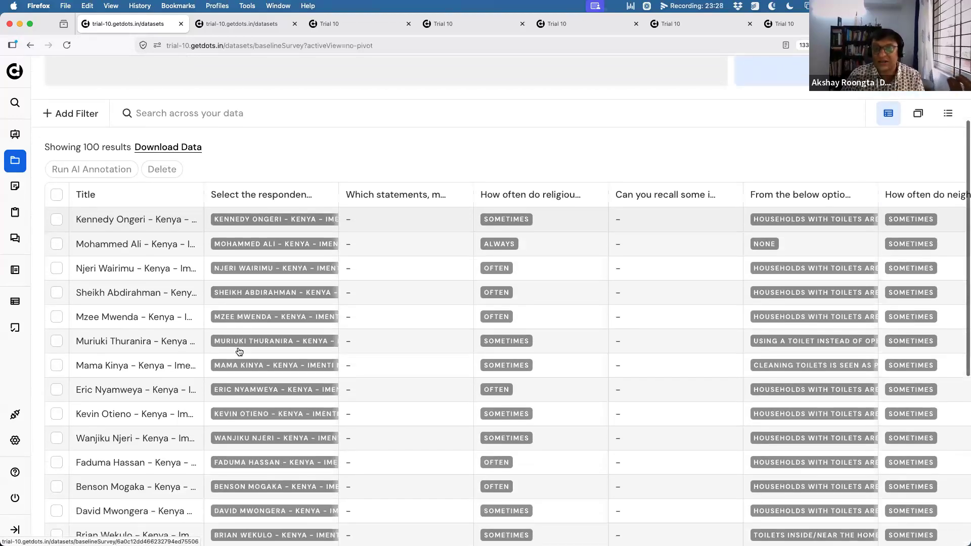
{"action": "scroll", "coordinate": [239, 351], "scroll_direction": "down", "scroll_amount": 1}
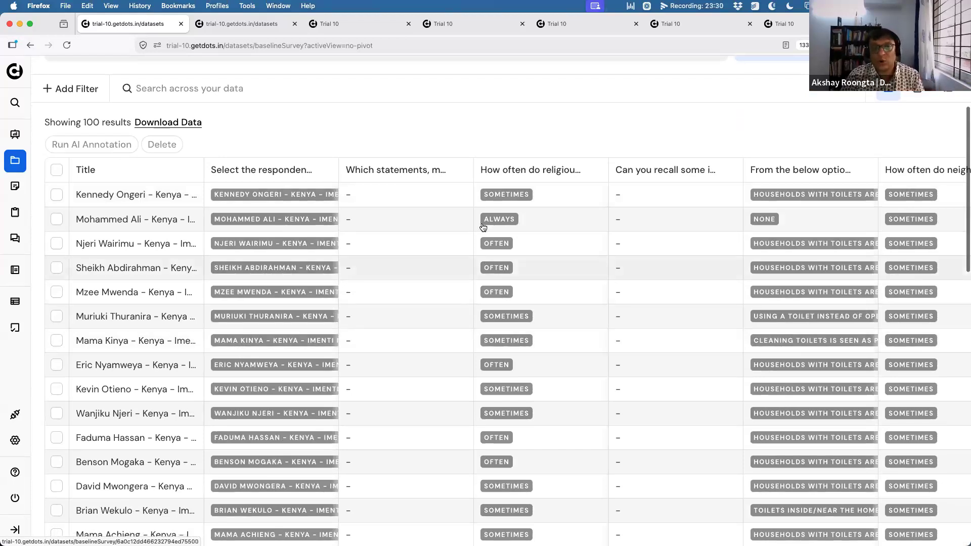
{"action": "scroll", "coordinate": [458, 196], "scroll_direction": "up", "scroll_amount": 3}
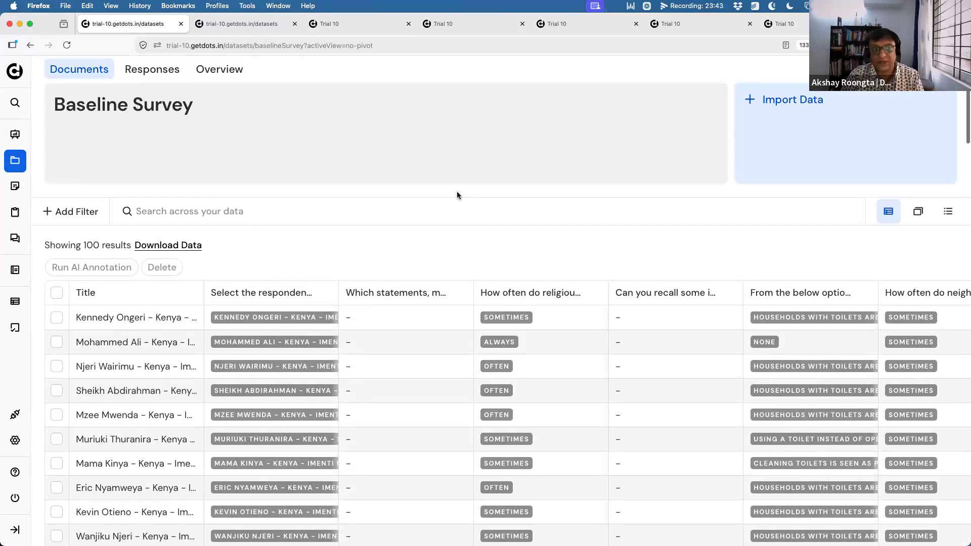
Open Platform Context in the platform settings and read the organization overview, research goals and data sources supplied to the AI.
{"action": "left_click", "coordinate": [8, 169]}
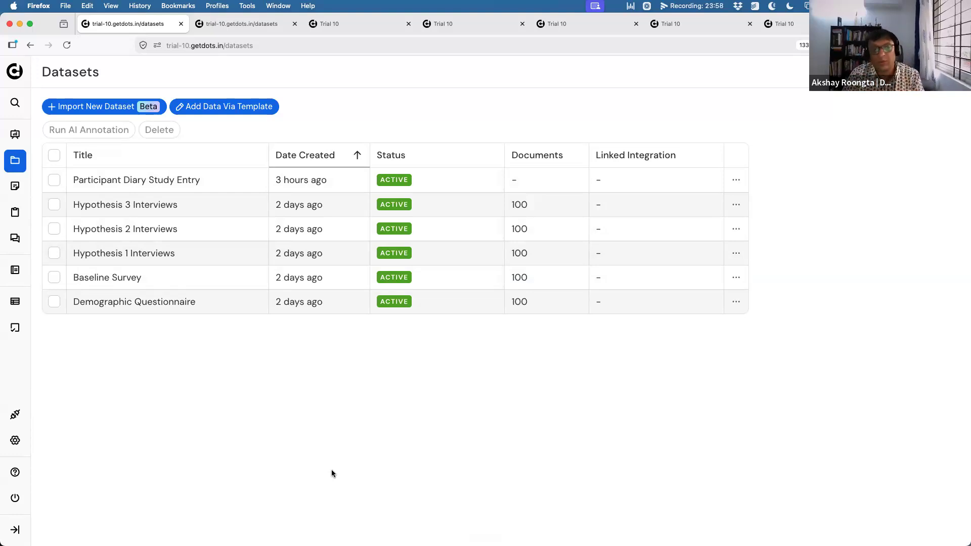
{"action": "left_click", "coordinate": [16, 440]}
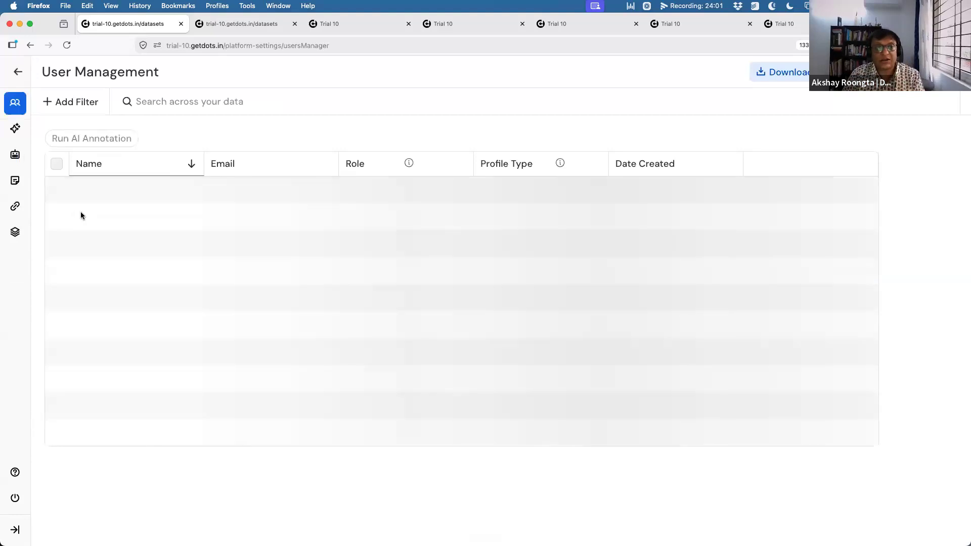
{"action": "left_click", "coordinate": [15, 153]}
{"action": "left_click", "coordinate": [16, 128]}
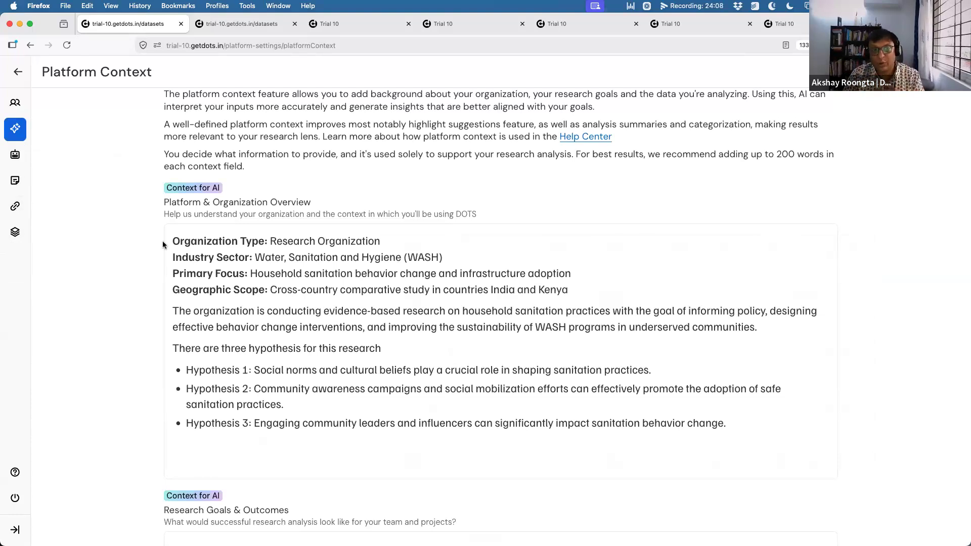
{"action": "scroll", "coordinate": [163, 245], "scroll_direction": "down", "scroll_amount": 4}
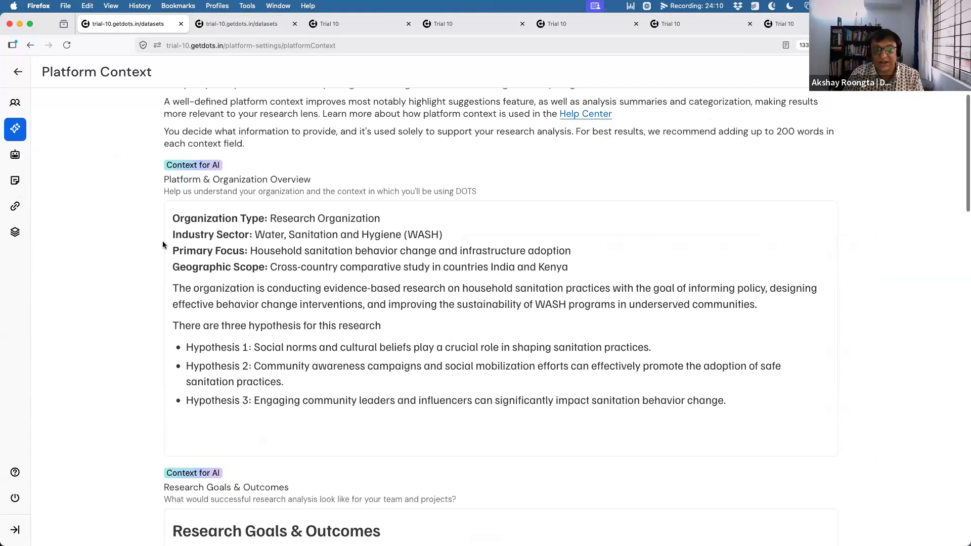
{"action": "scroll", "coordinate": [163, 245], "scroll_direction": "down", "scroll_amount": 18}
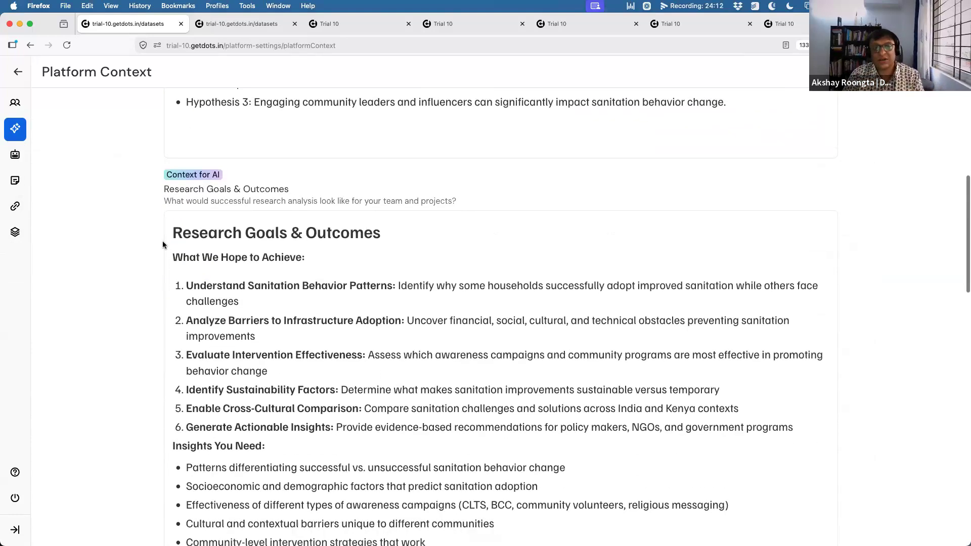
{"action": "scroll", "coordinate": [163, 246], "scroll_direction": "down", "scroll_amount": 16}
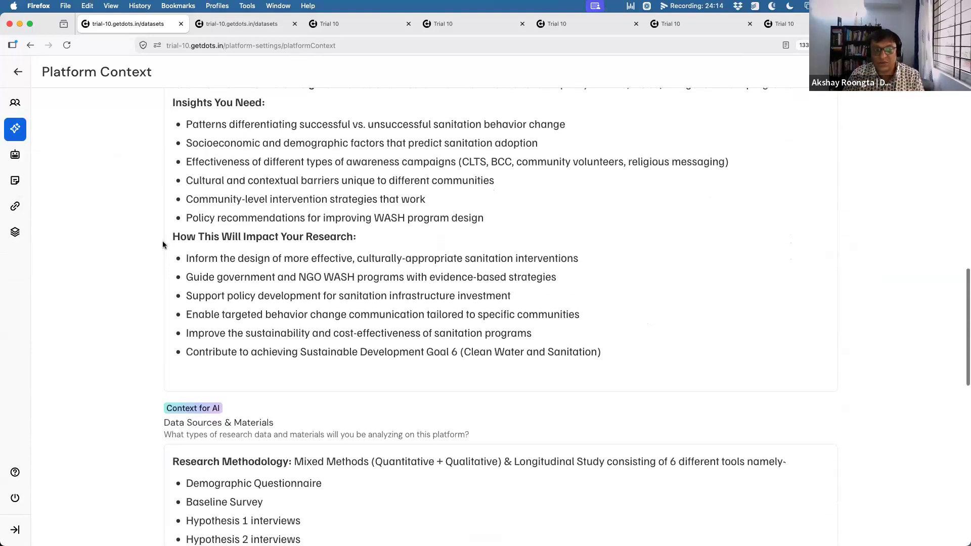
{"action": "scroll", "coordinate": [163, 245], "scroll_direction": "down", "scroll_amount": 8}
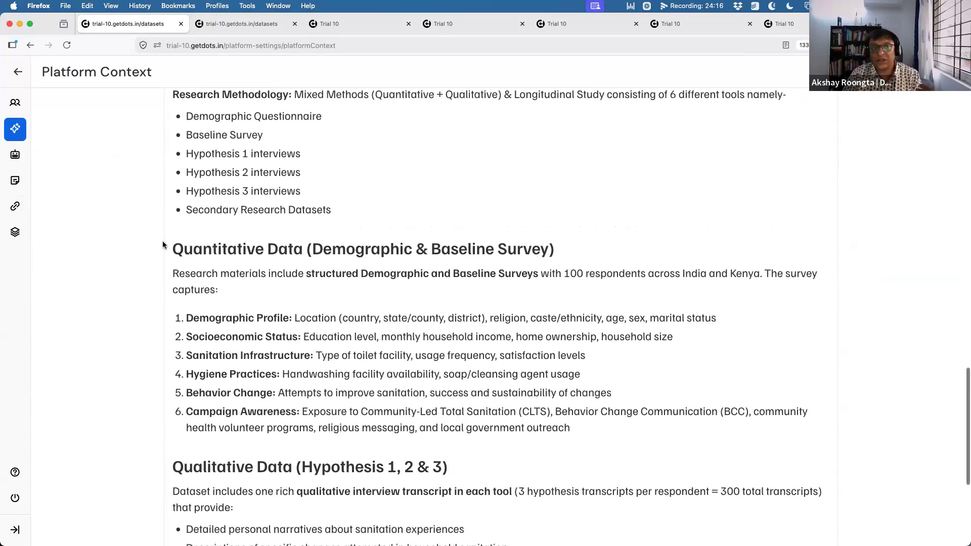
{"action": "scroll", "coordinate": [163, 246], "scroll_direction": "down", "scroll_amount": 3}
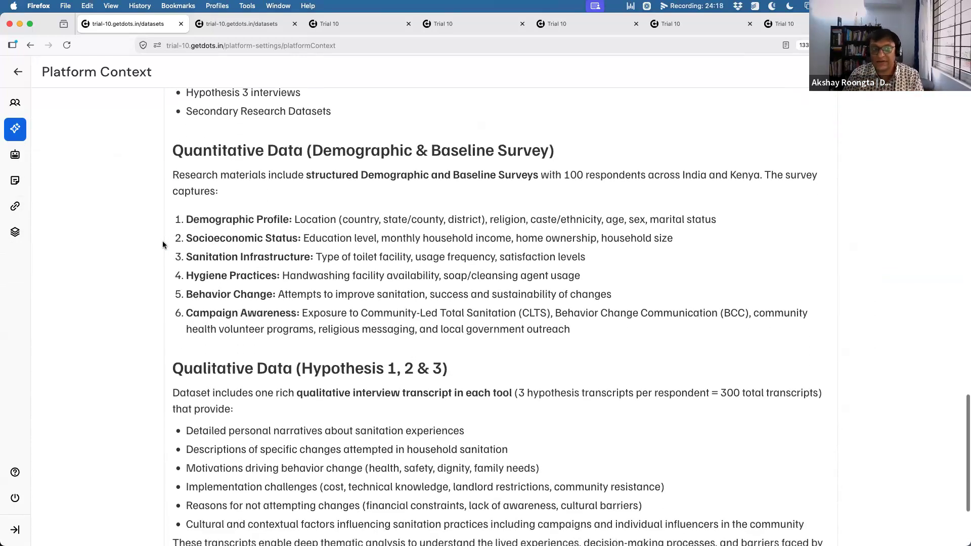
{"action": "scroll", "coordinate": [163, 246], "scroll_direction": "down", "scroll_amount": 4}
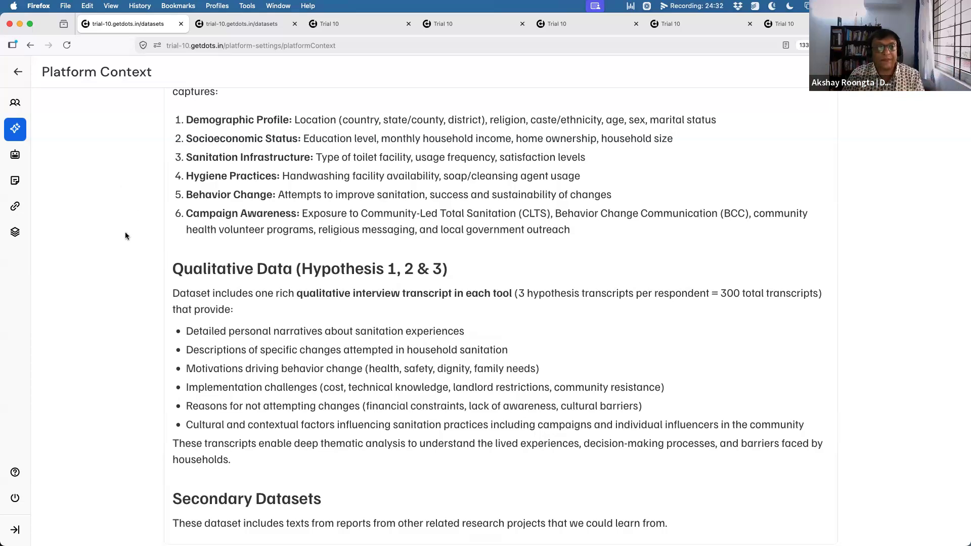
Leave the platform settings and open the Themes Manager.
{"action": "left_click", "coordinate": [19, 72]}
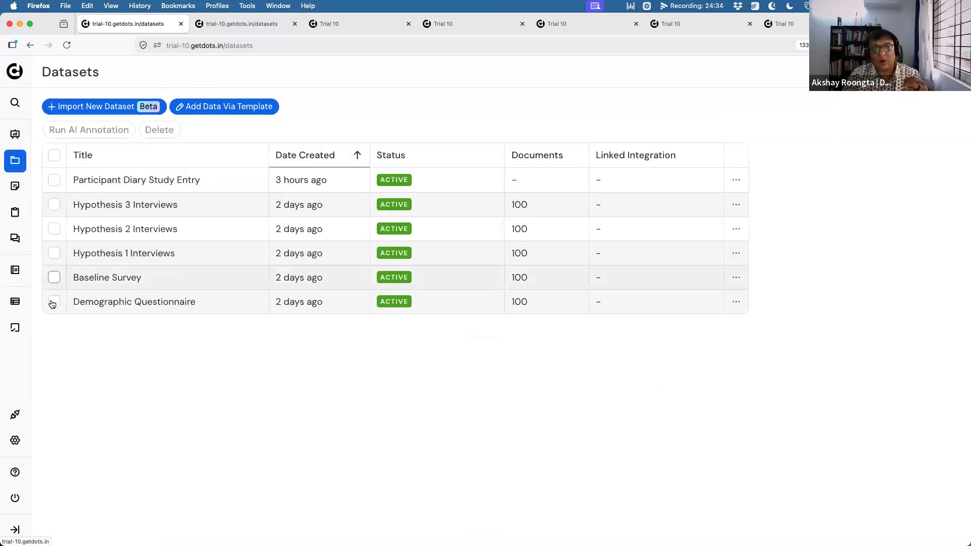
{"action": "left_click", "coordinate": [16, 272]}
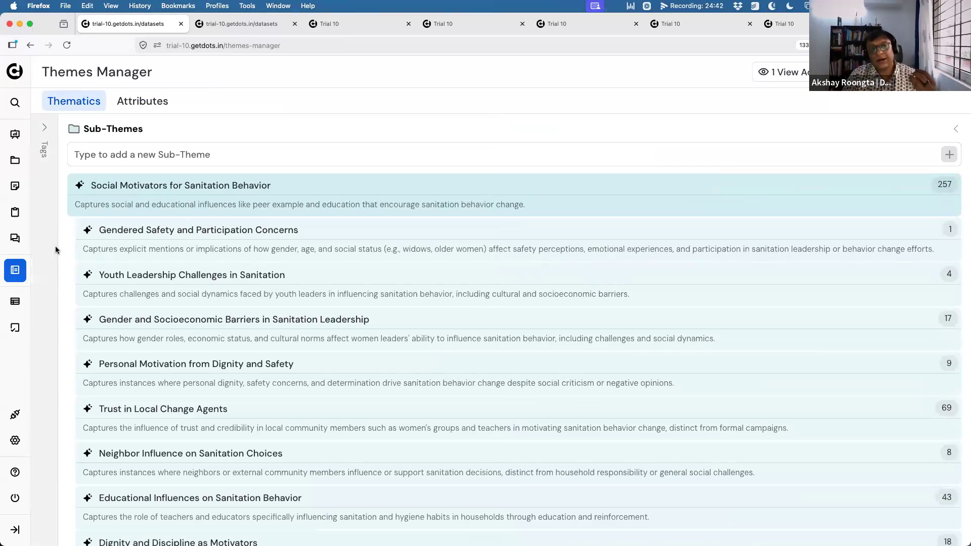
Examine the AI-generated sub-themes under Social Motivators for Sanitation Behavior and the sub-themes listed under Sustainability Factors.
{"action": "scroll", "coordinate": [63, 246], "scroll_direction": "down", "scroll_amount": 5}
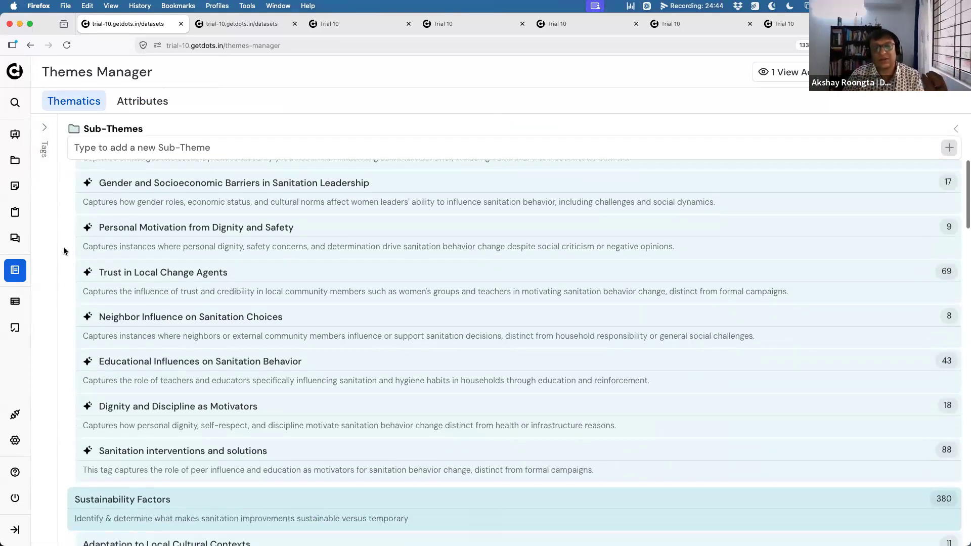
{"action": "scroll", "coordinate": [63, 247], "scroll_direction": "down", "scroll_amount": 1}
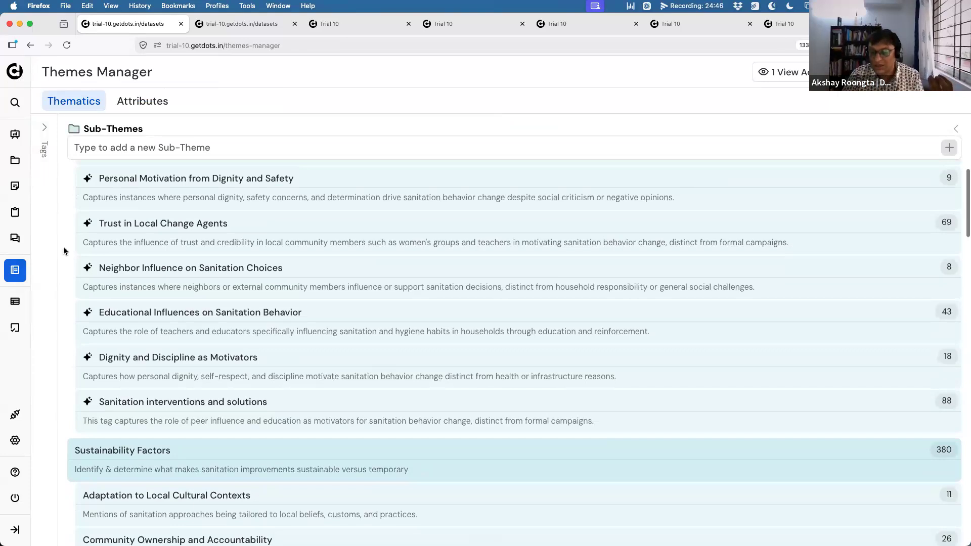
{"action": "scroll", "coordinate": [62, 247], "scroll_direction": "down", "scroll_amount": 1}
{"action": "scroll", "coordinate": [63, 247], "scroll_direction": "up", "scroll_amount": 4}
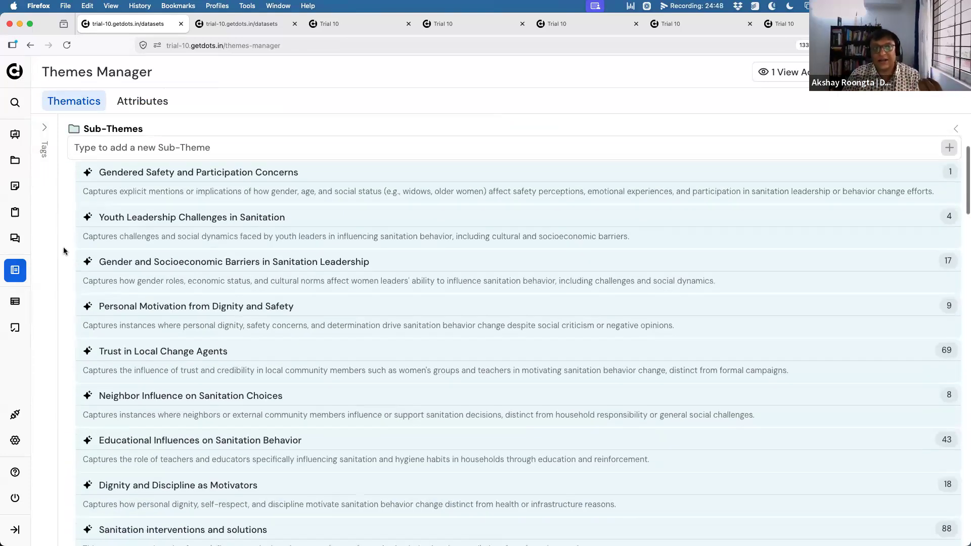
{"action": "scroll", "coordinate": [63, 247], "scroll_direction": "up", "scroll_amount": 2}
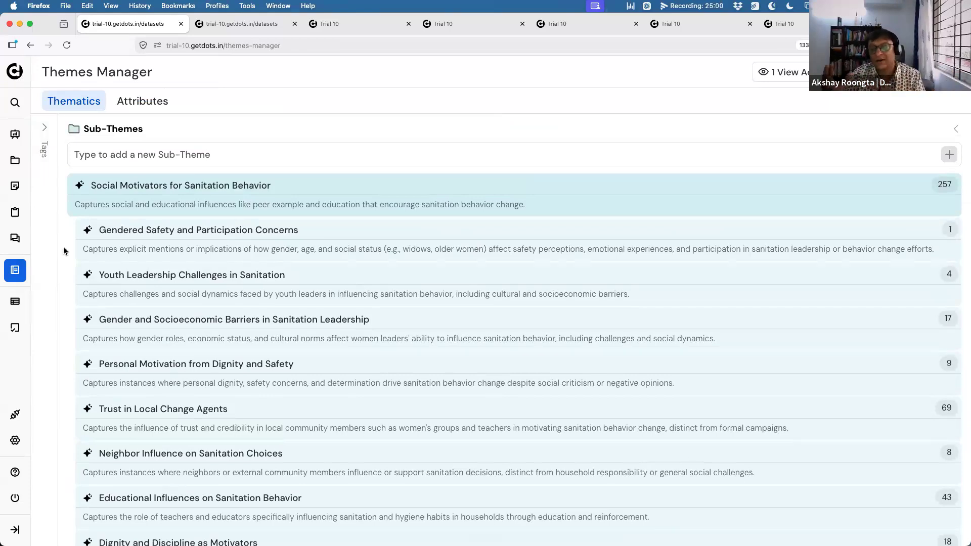
{"action": "scroll", "coordinate": [62, 247], "scroll_direction": "down", "scroll_amount": 10}
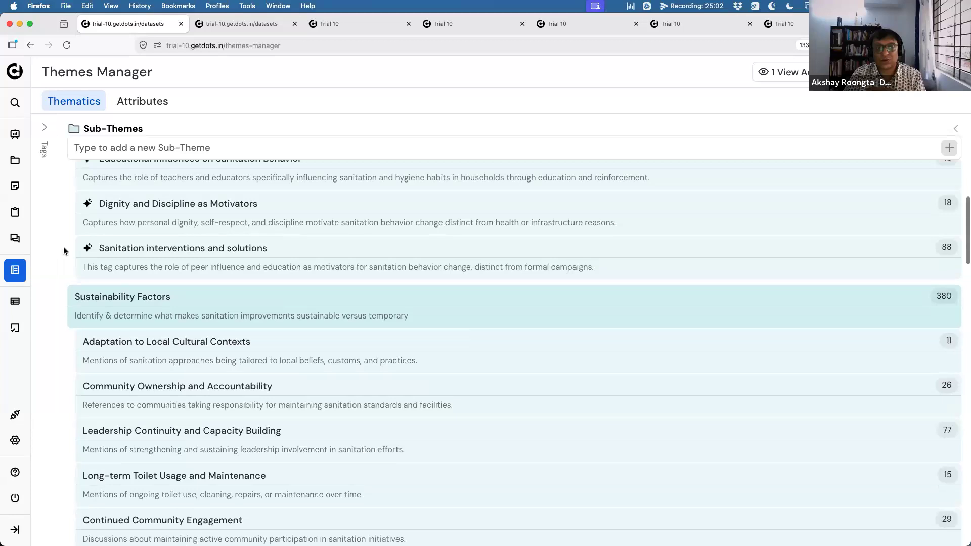
{"action": "scroll", "coordinate": [62, 247], "scroll_direction": "up", "scroll_amount": 1}
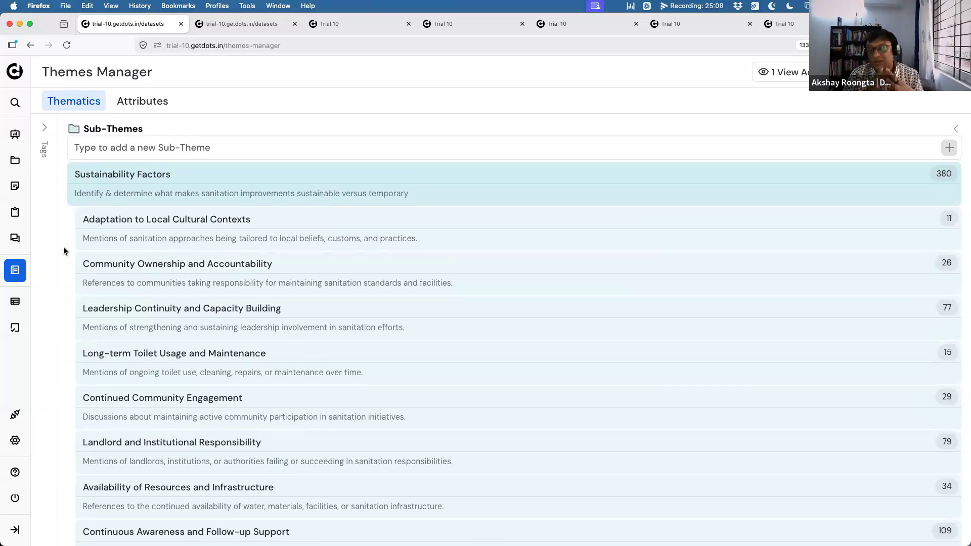
{"action": "scroll", "coordinate": [63, 247], "scroll_direction": "up", "scroll_amount": 10}
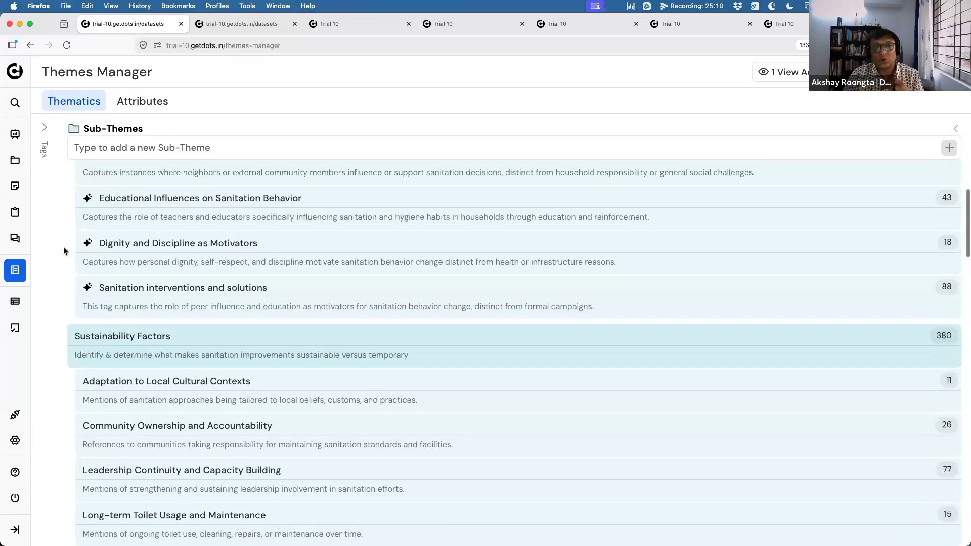
{"action": "scroll", "coordinate": [63, 251], "scroll_direction": "up", "scroll_amount": 1}
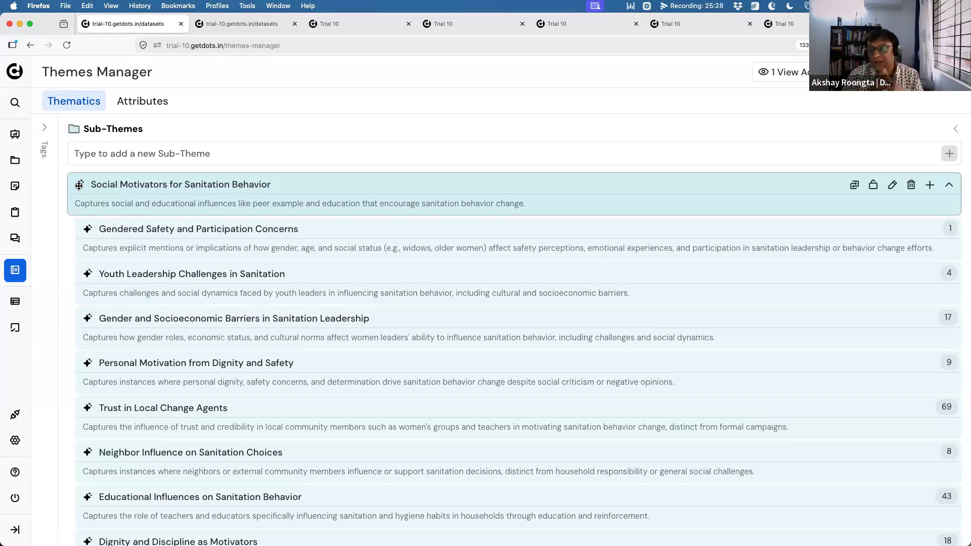
Open the Ask AI chat about why participants don't build toilets in their homes and read its answer through to the references.
{"action": "left_click", "coordinate": [15, 167]}
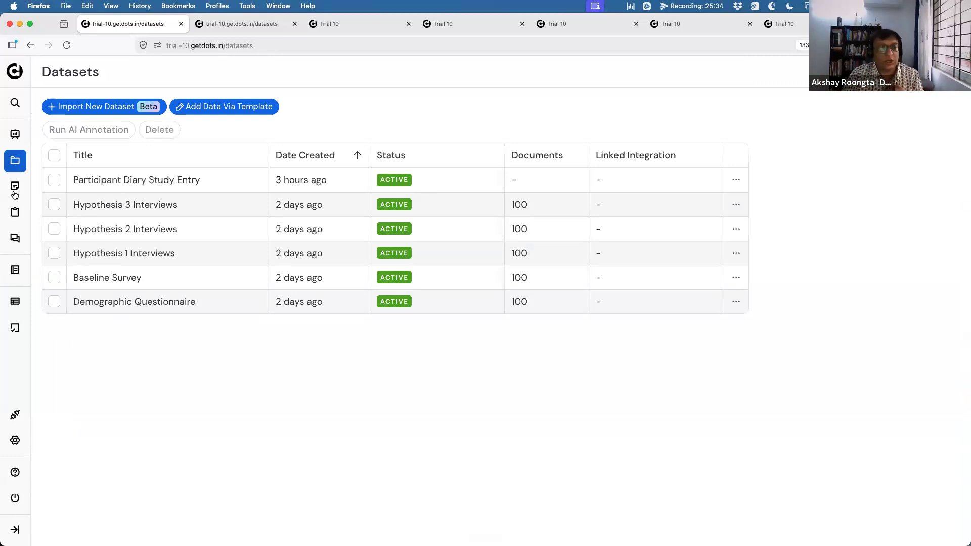
{"action": "left_click", "coordinate": [16, 238]}
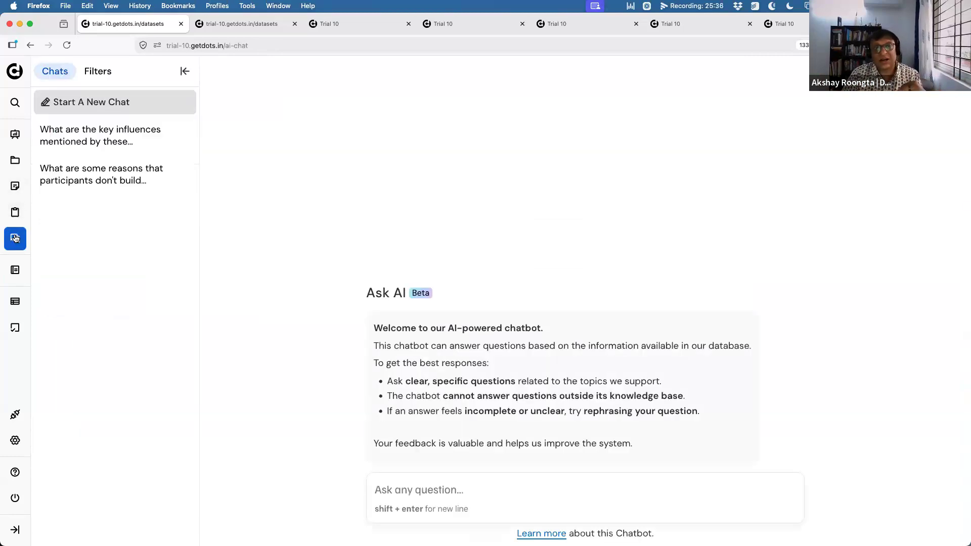
{"action": "left_click", "coordinate": [114, 175]}
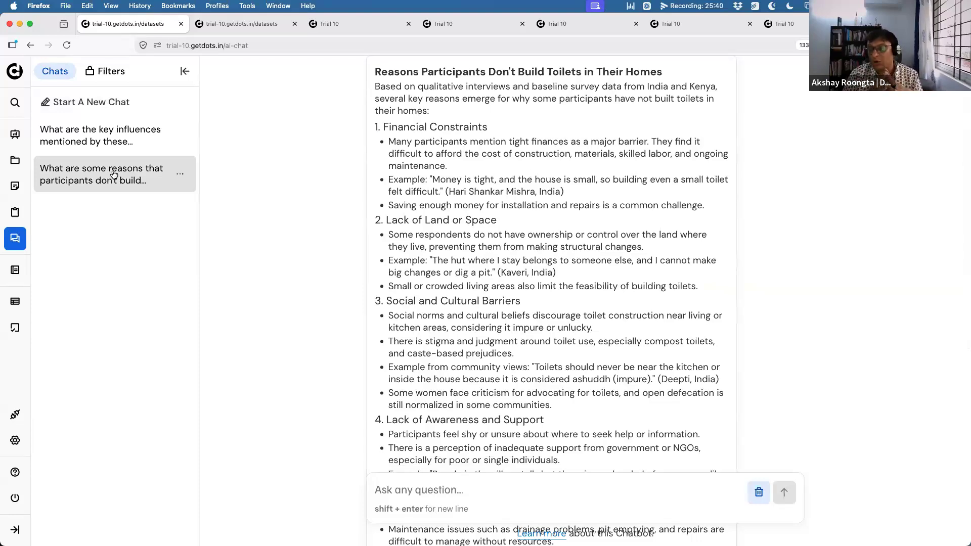
{"action": "scroll", "coordinate": [268, 158], "scroll_direction": "up", "scroll_amount": 2}
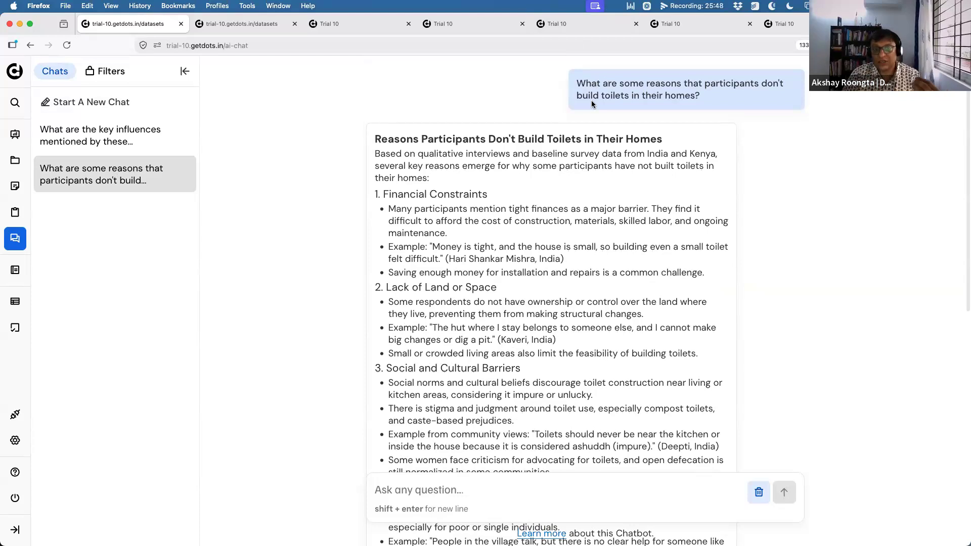
{"action": "scroll", "coordinate": [590, 101], "scroll_direction": "down", "scroll_amount": 5}
{"action": "scroll", "coordinate": [591, 103], "scroll_direction": "down", "scroll_amount": 6}
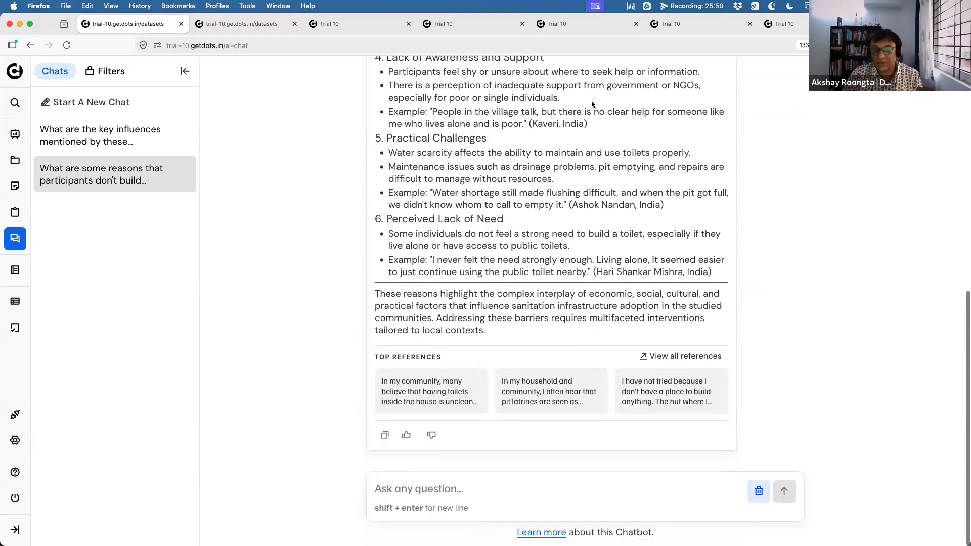
Show all references for the toilet-building answer, open the source of the first Baseline Survey quote and examine that response.
{"action": "left_click", "coordinate": [687, 356]}
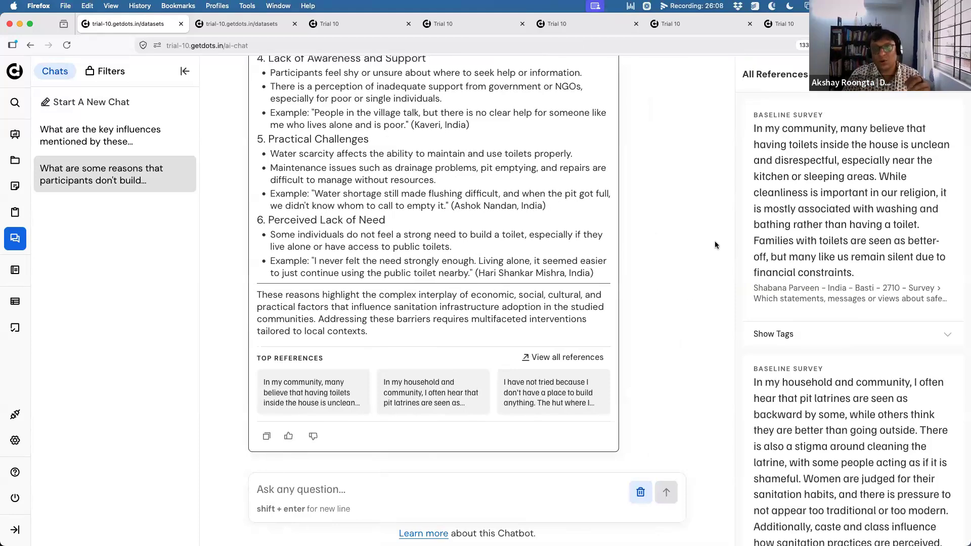
{"action": "scroll", "coordinate": [837, 214], "scroll_direction": "down", "scroll_amount": 15}
{"action": "scroll", "coordinate": [837, 214], "scroll_direction": "up", "scroll_amount": 15}
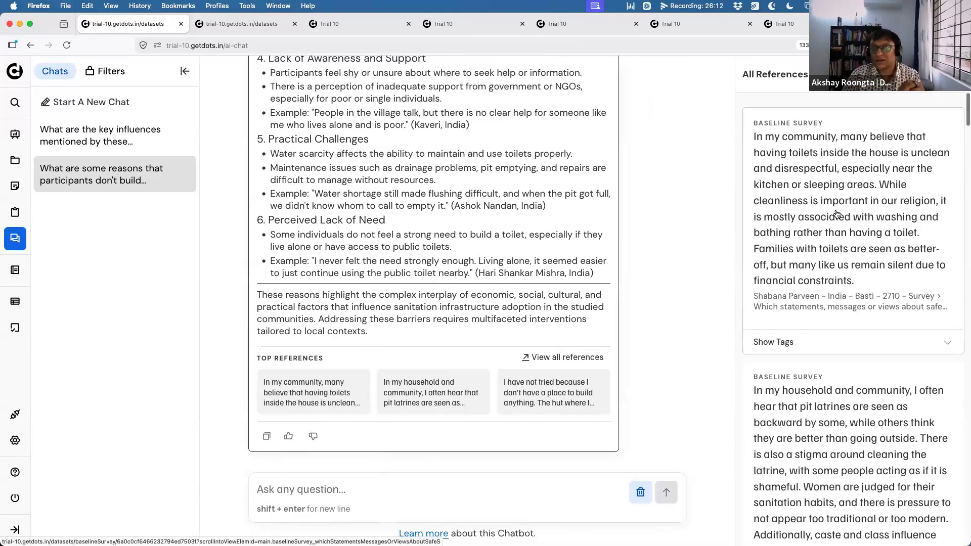
{"action": "left_click", "coordinate": [837, 212]}
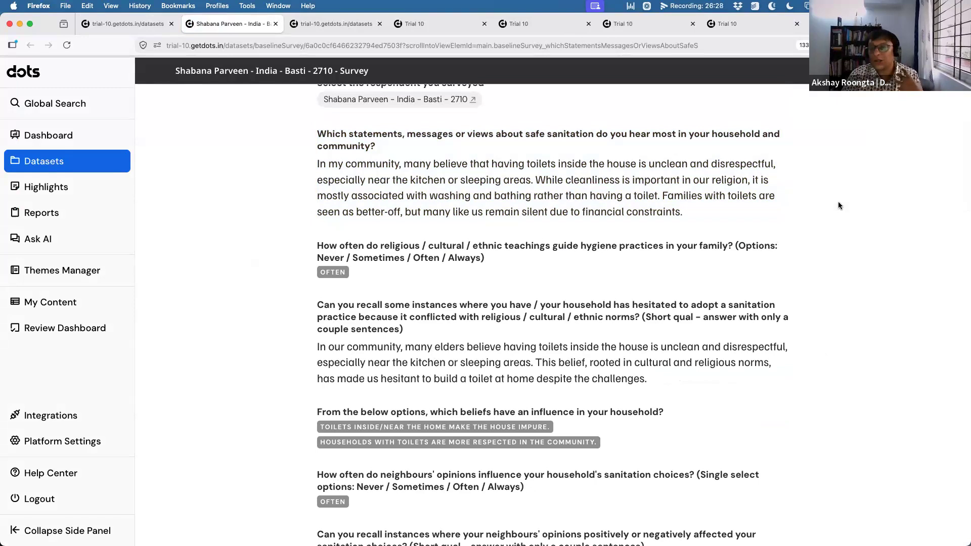
{"action": "scroll", "coordinate": [839, 202], "scroll_direction": "down", "scroll_amount": 1}
{"action": "scroll", "coordinate": [839, 202], "scroll_direction": "up", "scroll_amount": 1}
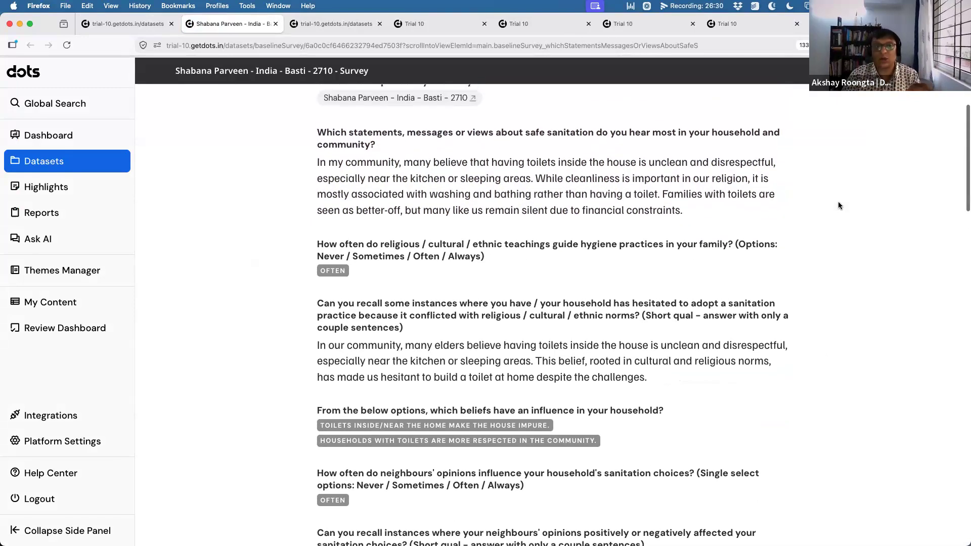
Return to Ask AI, open the key influences chat, review its filters and answer, and close the references list.
{"action": "left_click", "coordinate": [147, 29]}
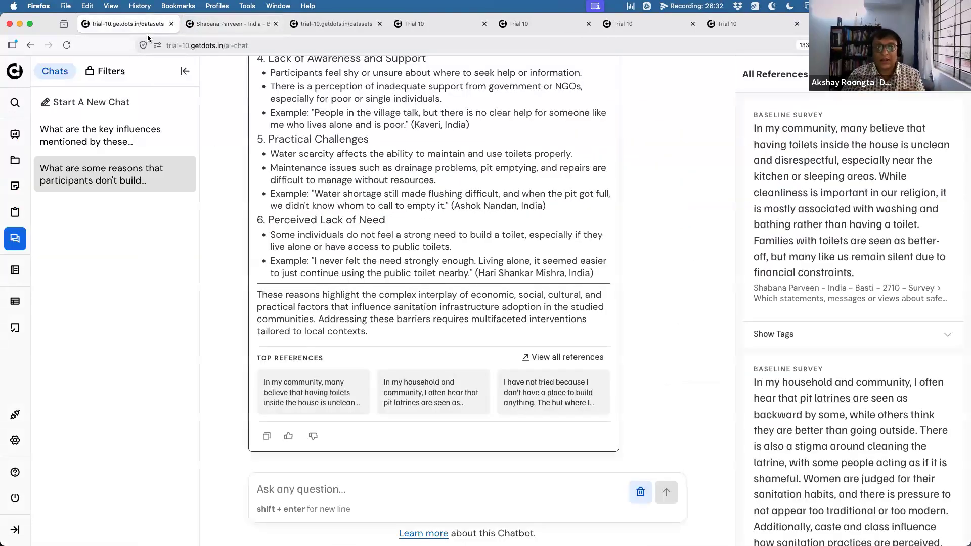
{"action": "left_click", "coordinate": [156, 127]}
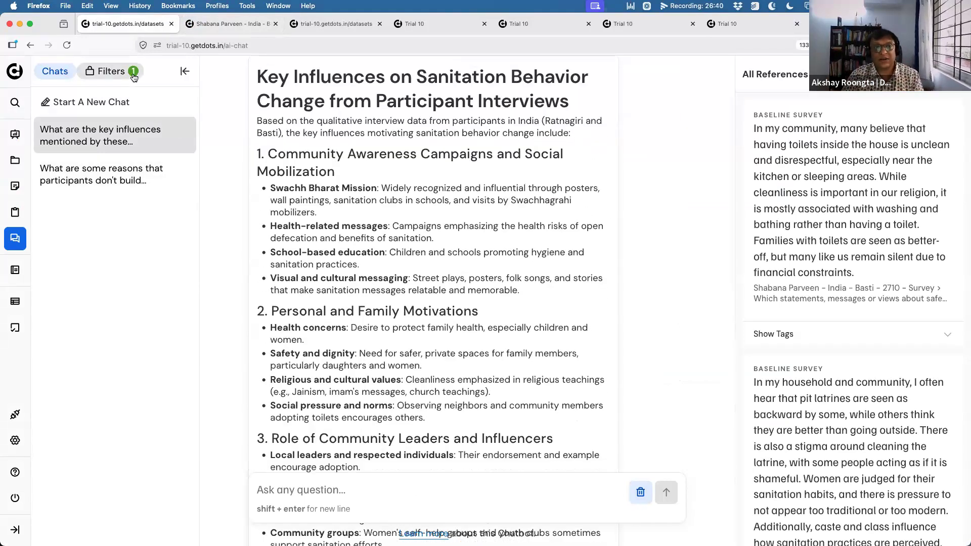
{"action": "left_click", "coordinate": [133, 74]}
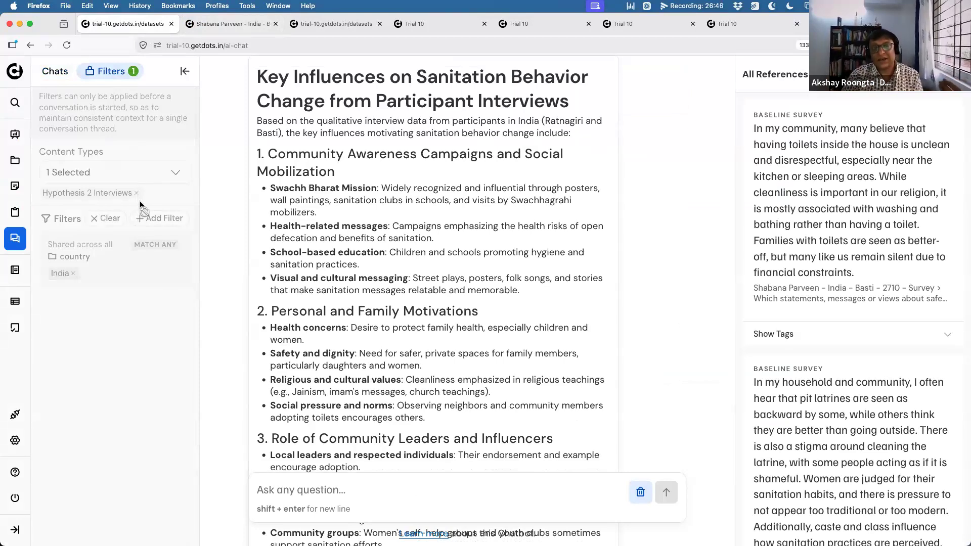
{"action": "scroll", "coordinate": [301, 221], "scroll_direction": "up", "scroll_amount": 2}
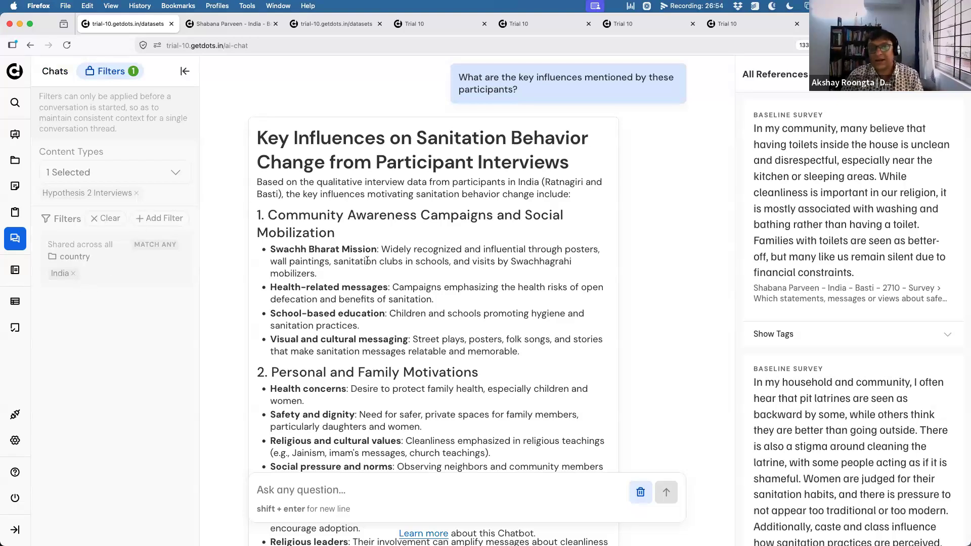
{"action": "scroll", "coordinate": [435, 260], "scroll_direction": "down", "scroll_amount": 2}
{"action": "scroll", "coordinate": [436, 259], "scroll_direction": "down", "scroll_amount": 7}
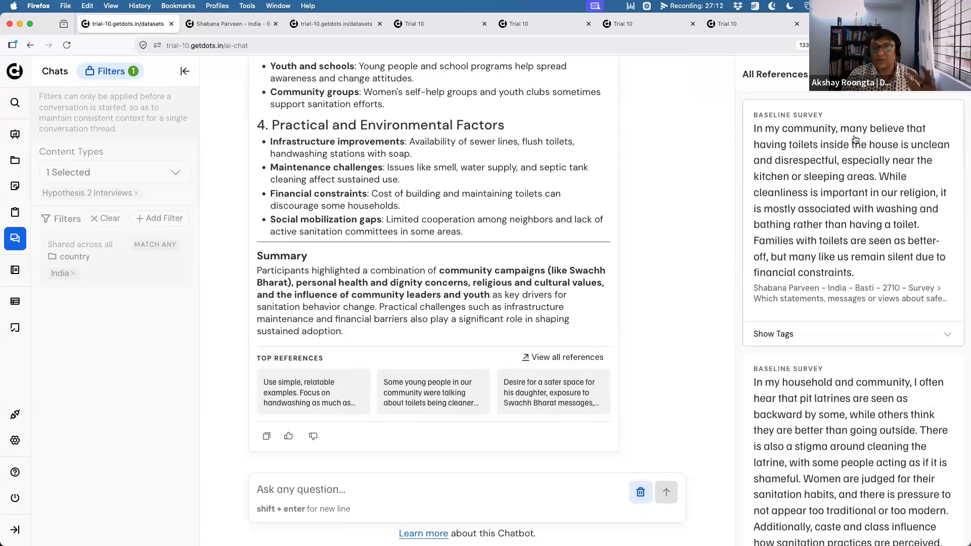
{"action": "left_click", "coordinate": [718, 109]}
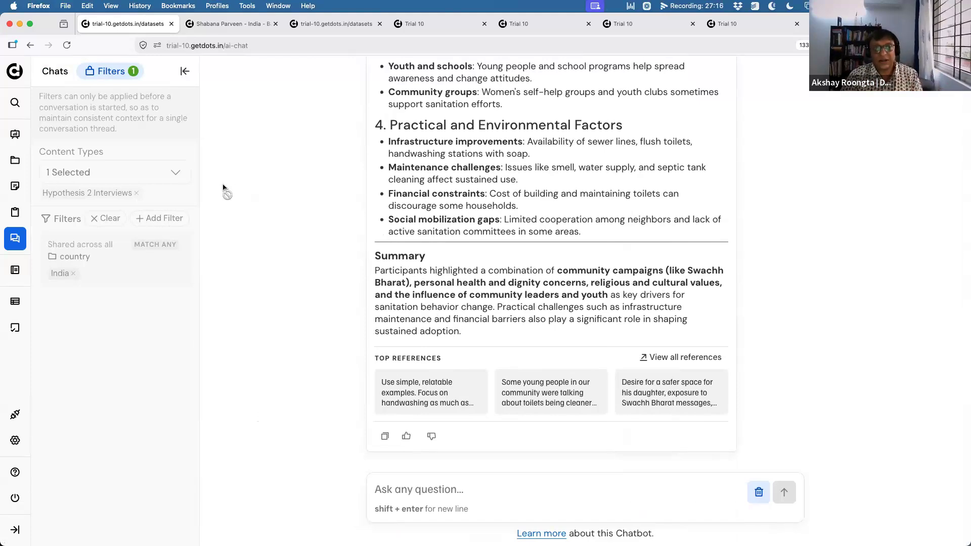
Switch to the Hypothesis 1 Interviews dataset on the staging site and look over its documents table.
{"action": "left_click", "coordinate": [317, 29]}
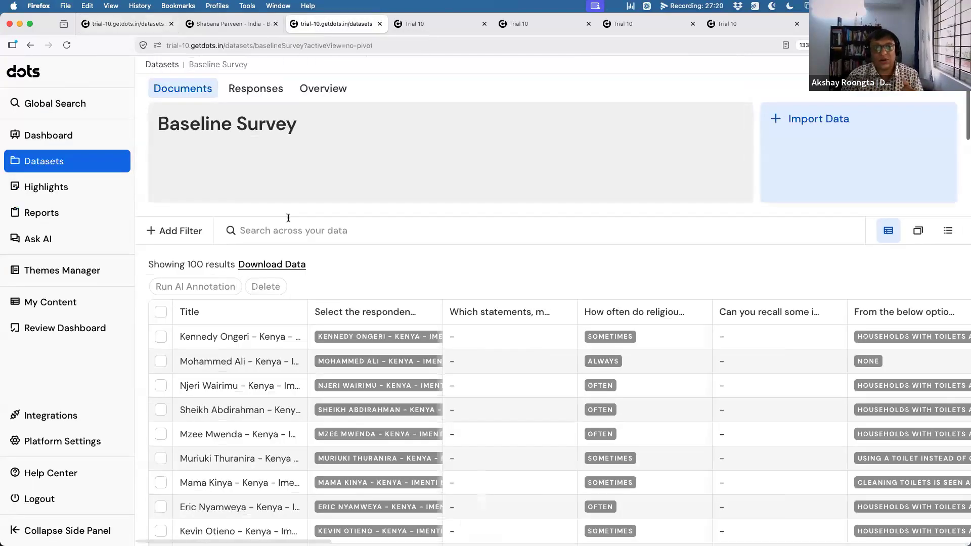
{"action": "left_click", "coordinate": [436, 29]}
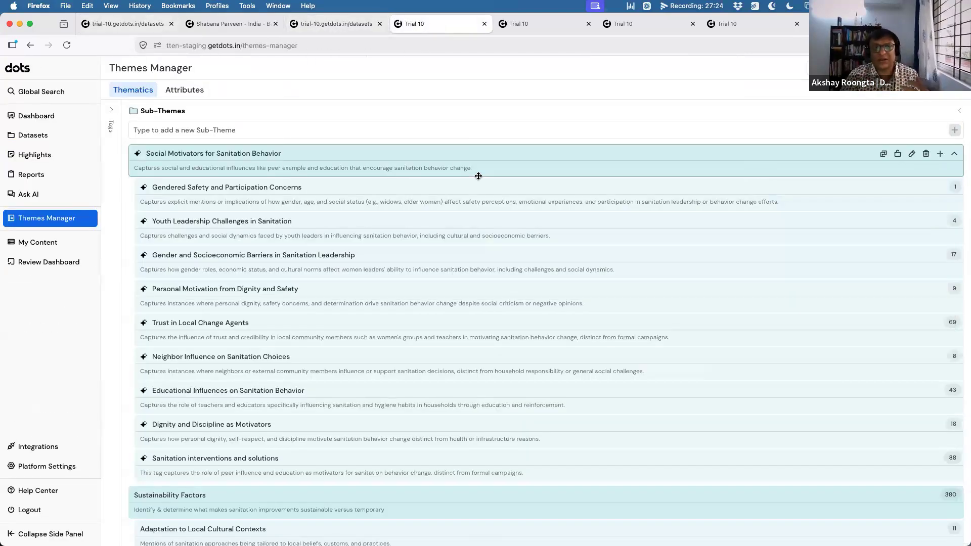
{"action": "scroll", "coordinate": [478, 176], "scroll_direction": "down", "scroll_amount": 4}
{"action": "scroll", "coordinate": [477, 173], "scroll_direction": "up", "scroll_amount": 2}
{"action": "left_click", "coordinate": [530, 23]}
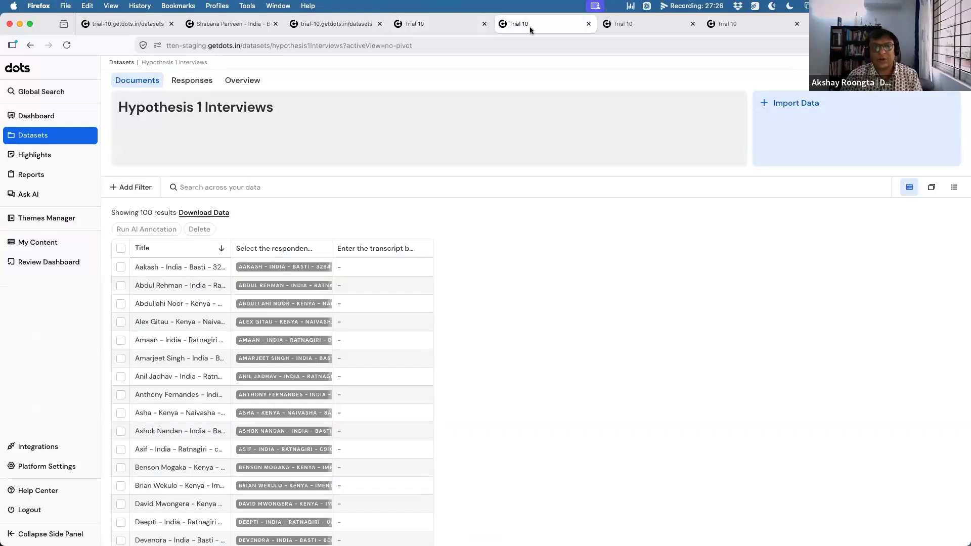
{"action": "scroll", "coordinate": [522, 333], "scroll_direction": "down", "scroll_amount": 1}
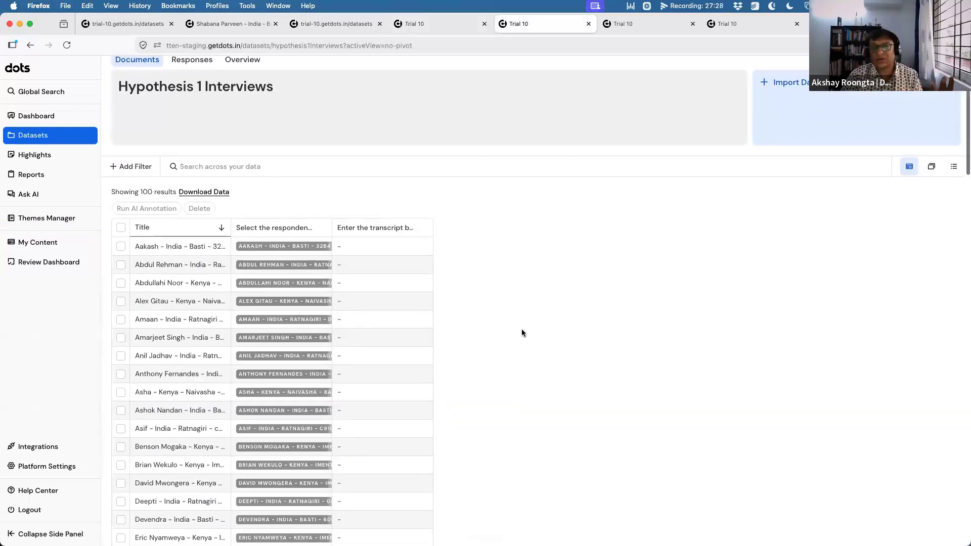
{"action": "scroll", "coordinate": [522, 332], "scroll_direction": "up", "scroll_amount": 1}
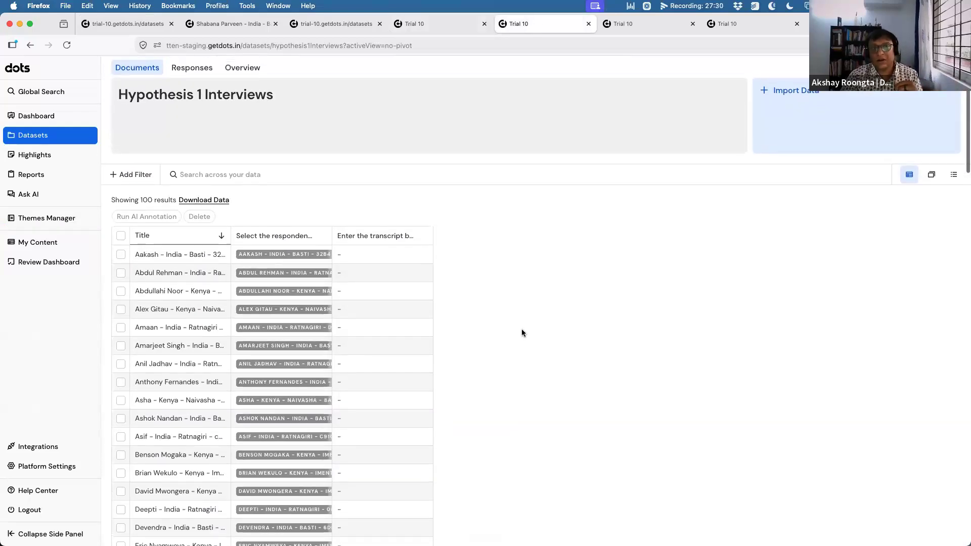
Open the third listed interview, from Naivasha, Kenya, in a new tab, proceed past the testing notice and read its annotated transcript.
{"action": "right_click", "coordinate": [192, 299]}
{"action": "left_click", "coordinate": [214, 307]}
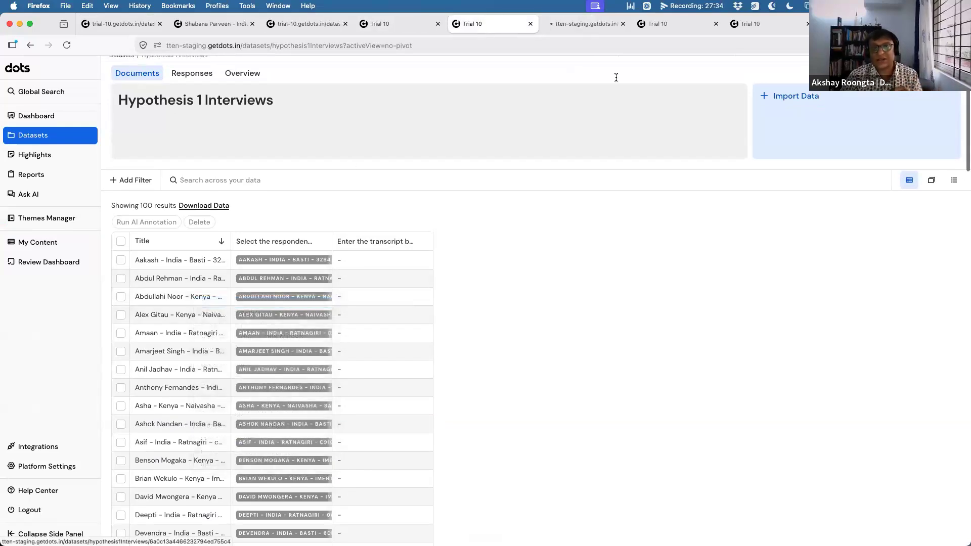
{"action": "left_click", "coordinate": [594, 28]}
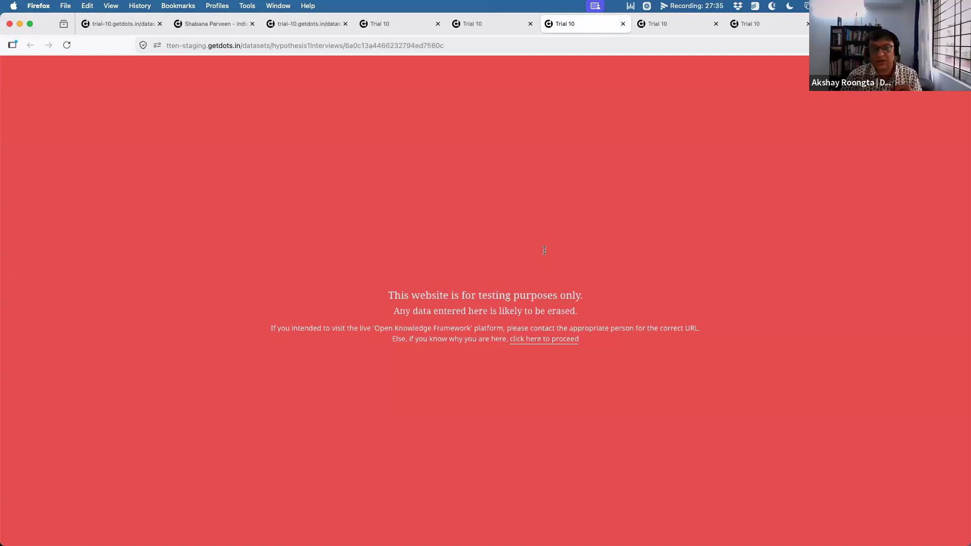
{"action": "left_click", "coordinate": [548, 339]}
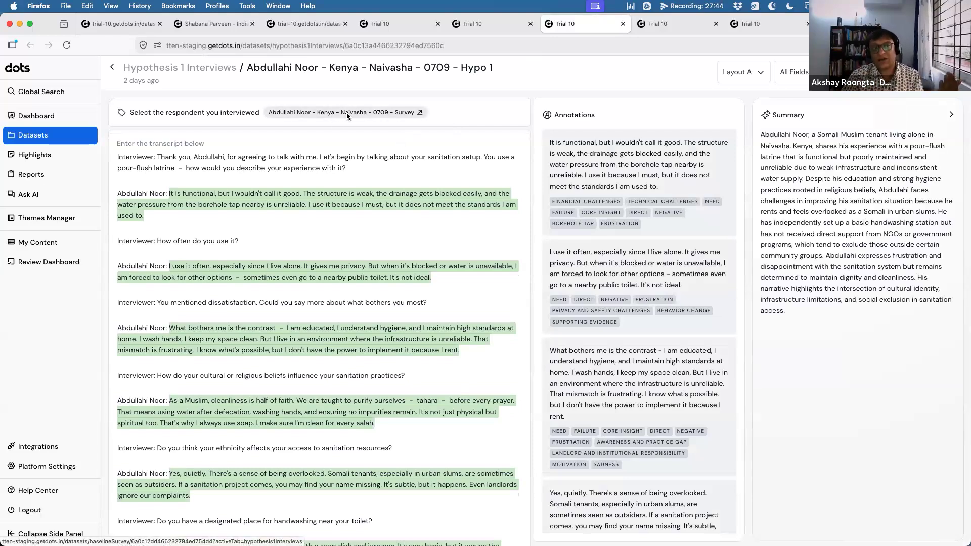
{"action": "scroll", "coordinate": [345, 154], "scroll_direction": "down", "scroll_amount": 5}
{"action": "scroll", "coordinate": [345, 153], "scroll_direction": "up", "scroll_amount": 3}
{"action": "scroll", "coordinate": [345, 154], "scroll_direction": "up", "scroll_amount": 2}
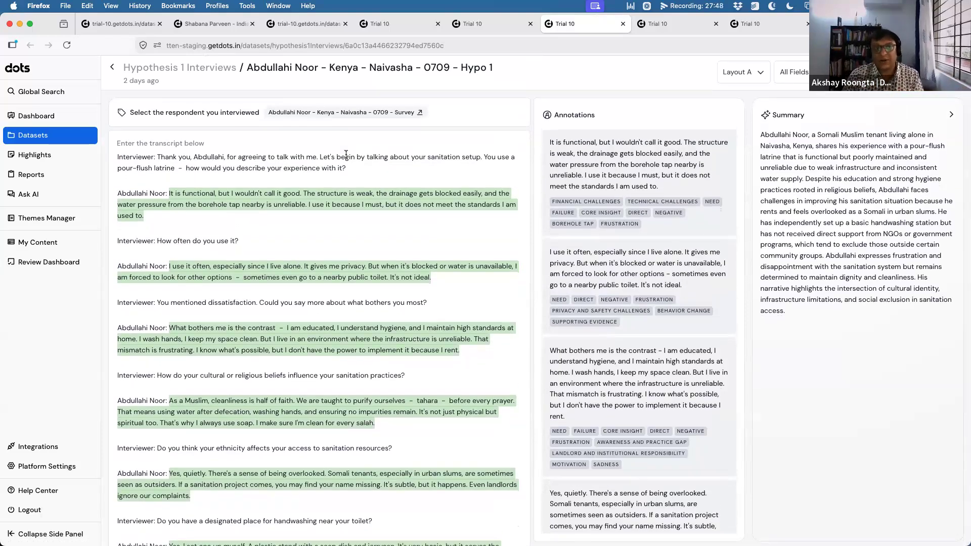
{"action": "scroll", "coordinate": [603, 172], "scroll_direction": "down", "scroll_amount": 6}
{"action": "scroll", "coordinate": [603, 173], "scroll_direction": "up", "scroll_amount": 6}
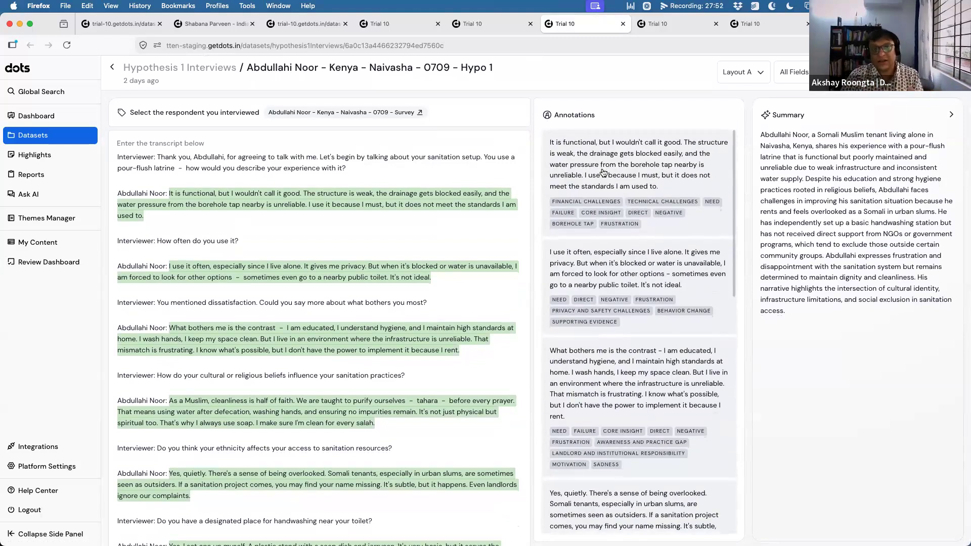
Select the first transcript annotation, look through its available tags including Sanitation Behavior Patterns, and close the tag list without applying changes.
{"action": "left_click", "coordinate": [603, 172]}
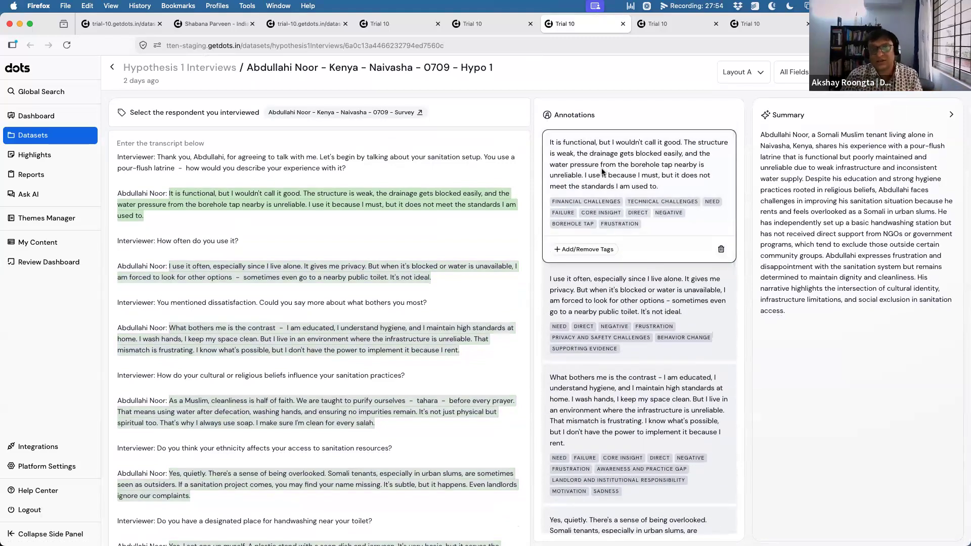
{"action": "left_click", "coordinate": [600, 250]}
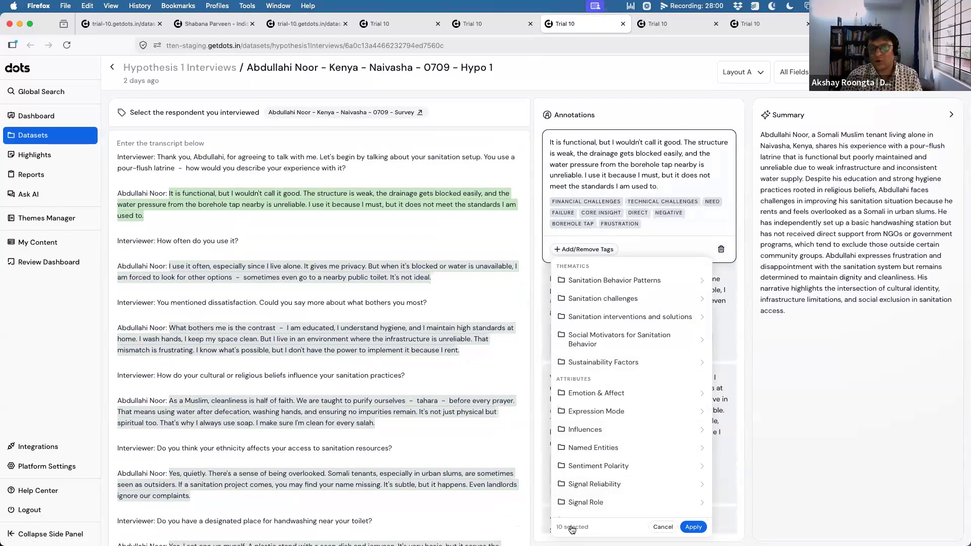
{"action": "left_click", "coordinate": [627, 287]}
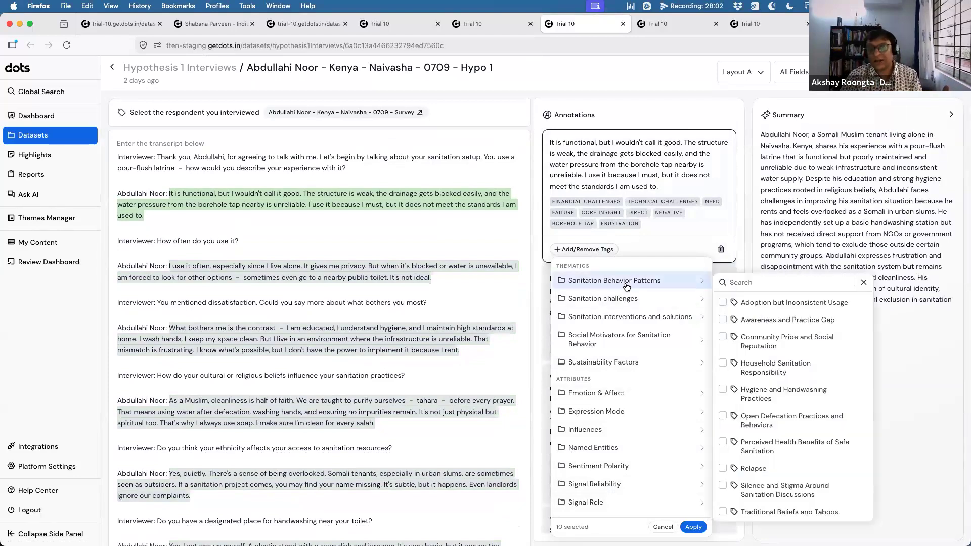
{"action": "left_click", "coordinate": [668, 378]}
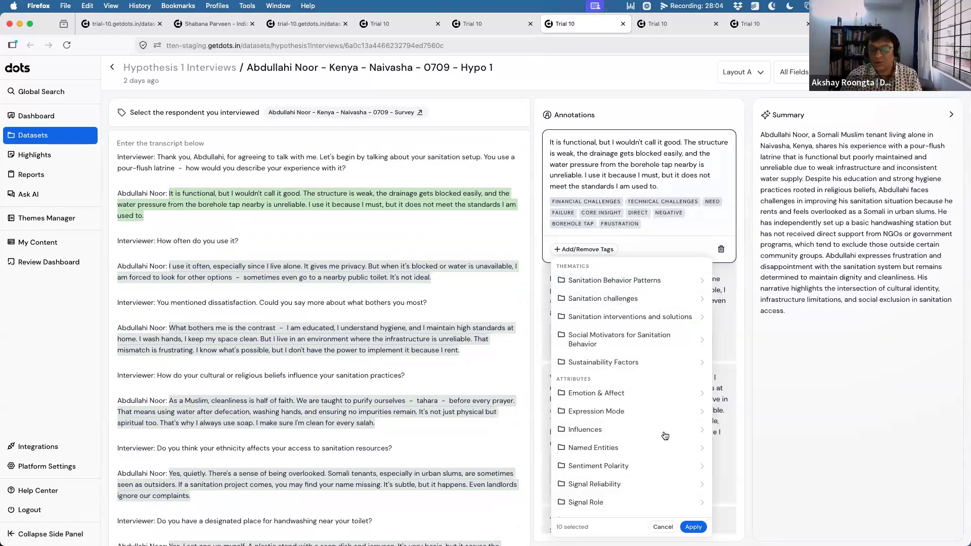
{"action": "scroll", "coordinate": [665, 436], "scroll_direction": "down", "scroll_amount": 2}
{"action": "scroll", "coordinate": [665, 435], "scroll_direction": "up", "scroll_amount": 3}
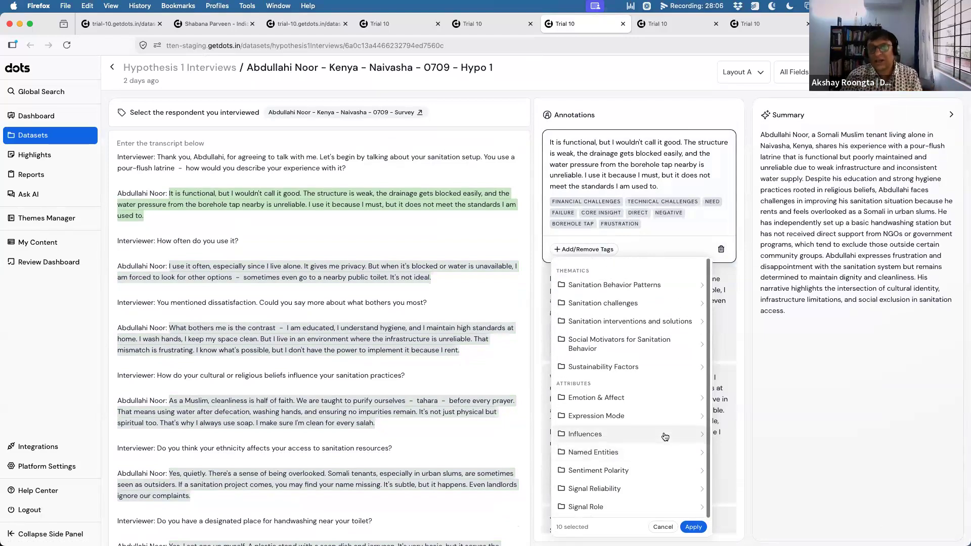
{"action": "scroll", "coordinate": [665, 436], "scroll_direction": "down", "scroll_amount": 1}
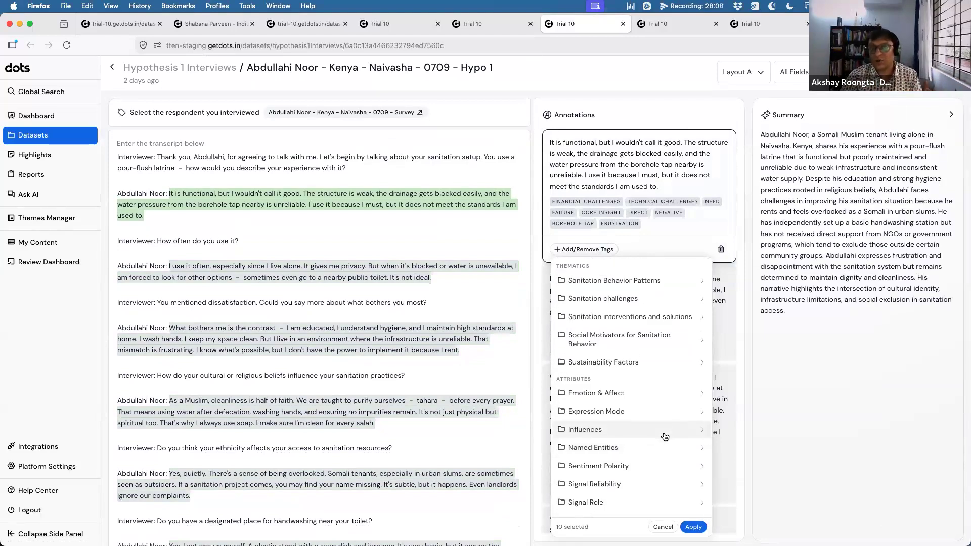
{"action": "left_click", "coordinate": [654, 230]}
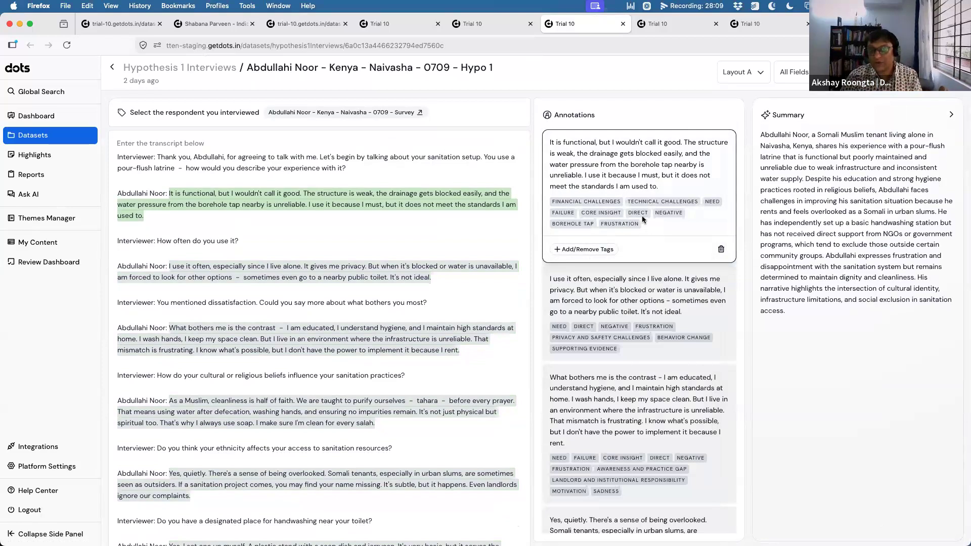
Review the Signal Reliability options for the first annotation's Direct tag and keep Direct as the chosen value.
{"action": "left_click", "coordinate": [640, 213]}
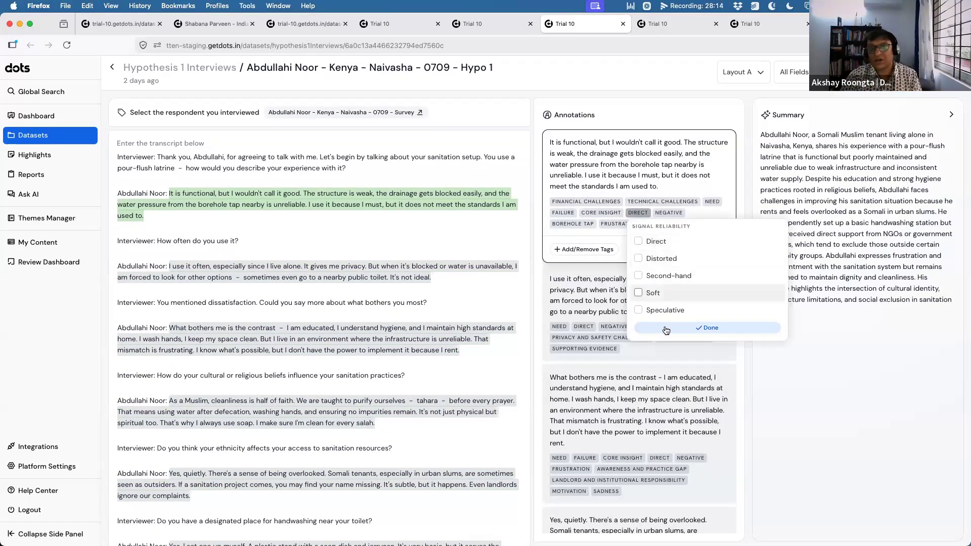
{"action": "left_click", "coordinate": [707, 328]}
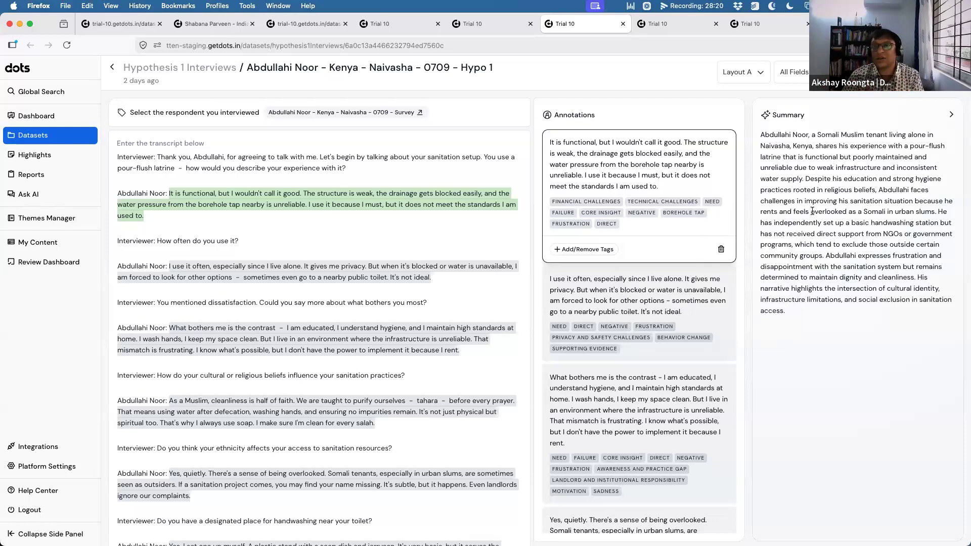
{"action": "scroll", "coordinate": [812, 211], "scroll_direction": "down", "scroll_amount": 1}
{"action": "scroll", "coordinate": [812, 211], "scroll_direction": "up", "scroll_amount": 1}
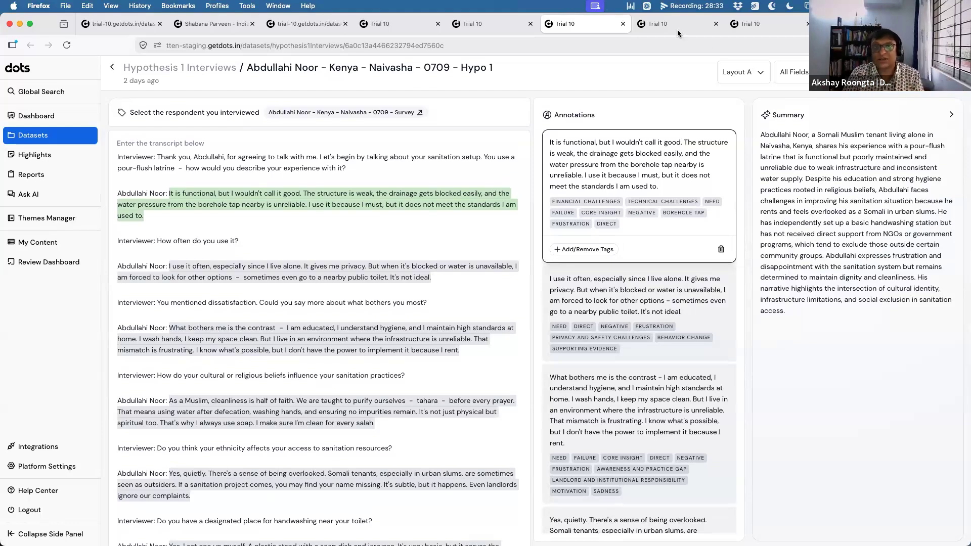
In the unannotated interview from Basti, India, mark the first answer for annotation, browse the Sanitation interventions and solutions tags, and cancel.
{"action": "left_click", "coordinate": [748, 29]}
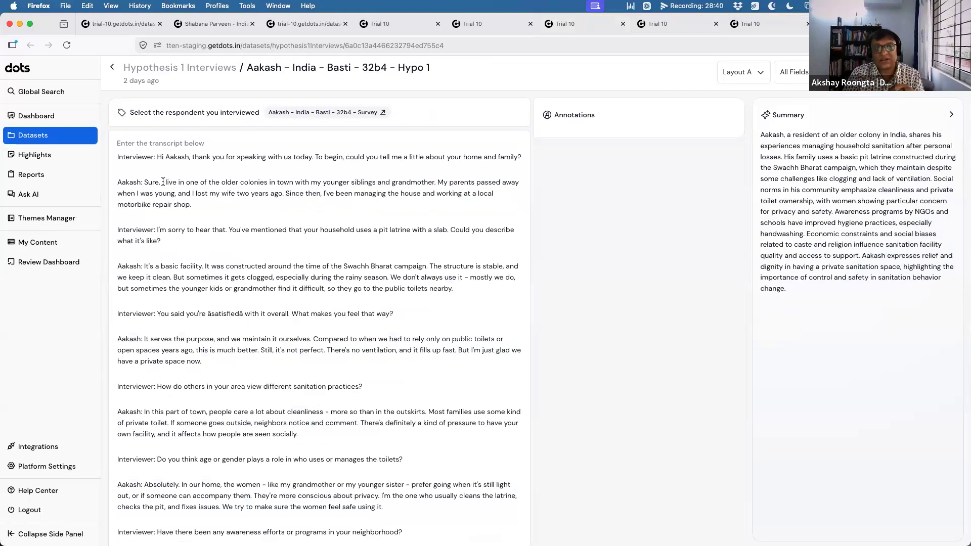
{"action": "left_click_drag", "start_coordinate": [161, 182], "coordinate": [204, 209]}
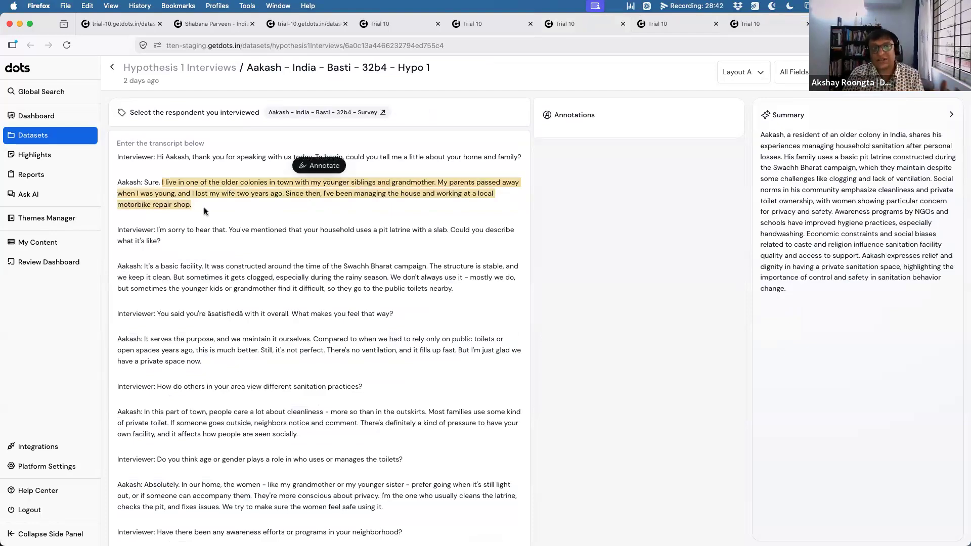
{"action": "left_click", "coordinate": [320, 165]}
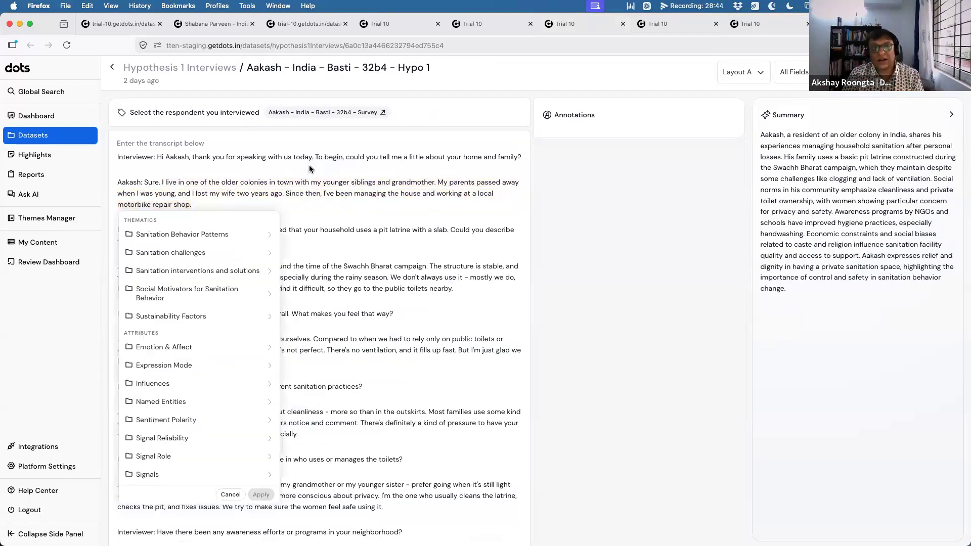
{"action": "left_click", "coordinate": [224, 272]}
{"action": "left_click", "coordinate": [219, 365]}
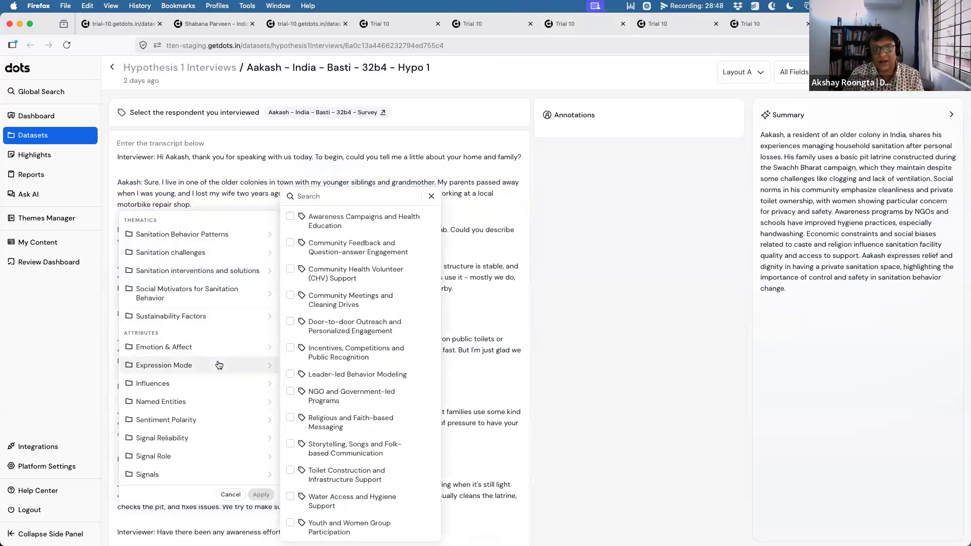
{"action": "left_click", "coordinate": [231, 495]}
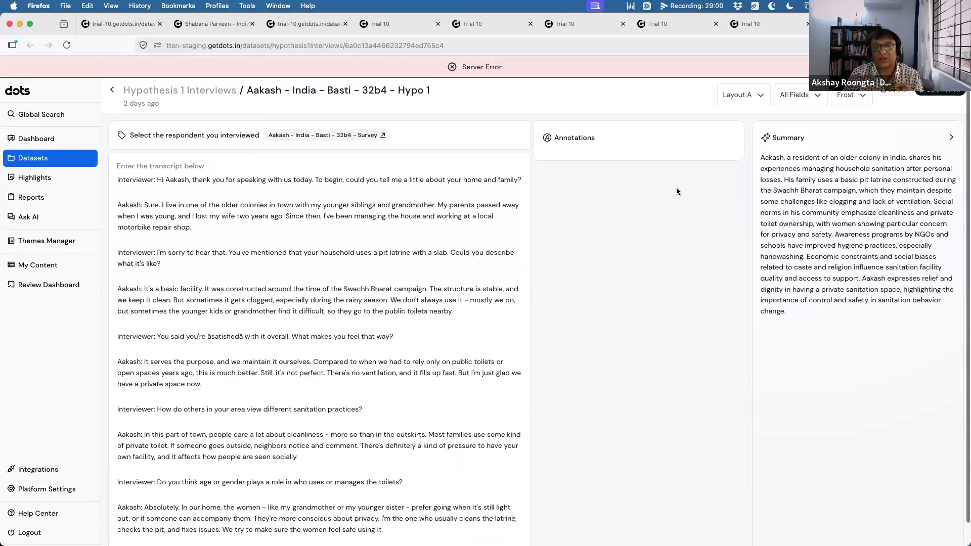
Return to the Hypothesis 1 Interviews documents table and look over the interviews available for bulk AI annotation.
{"action": "left_click", "coordinate": [753, 23]}
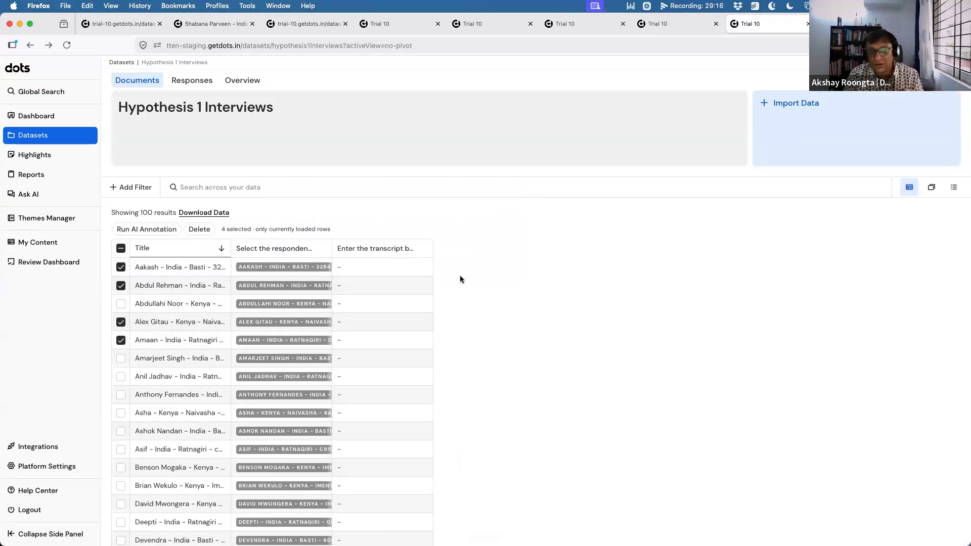
{"action": "scroll", "coordinate": [460, 278], "scroll_direction": "down", "scroll_amount": 8}
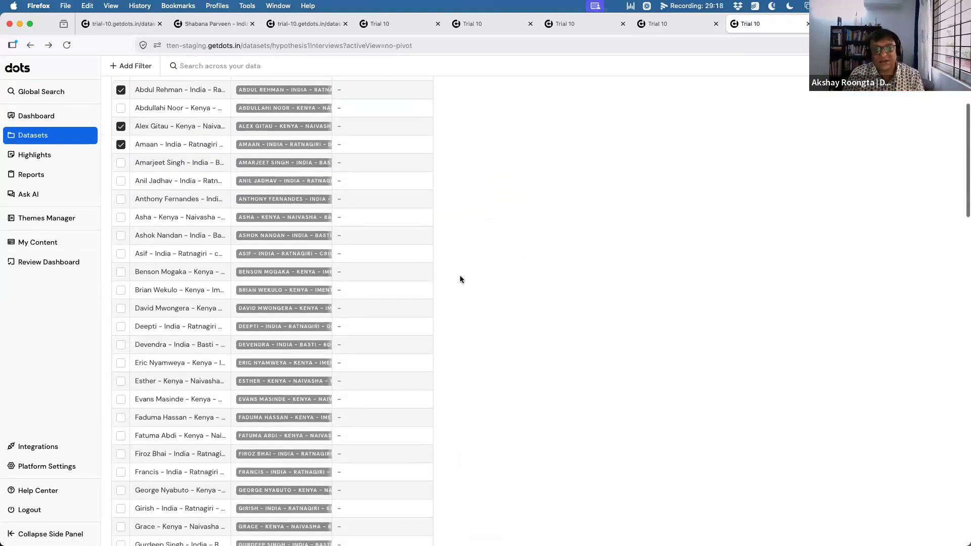
{"action": "scroll", "coordinate": [460, 278], "scroll_direction": "up", "scroll_amount": 8}
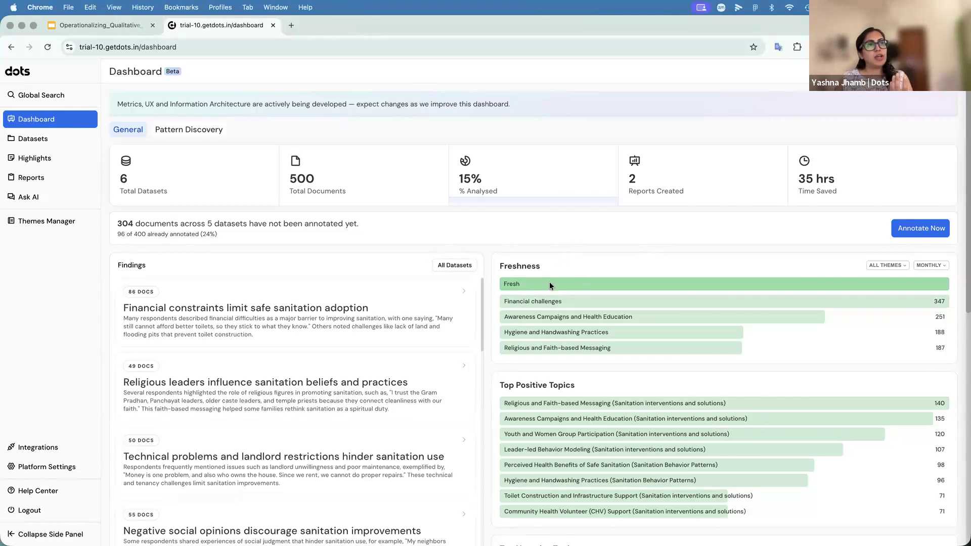
Examine the General dashboard's metrics, findings, freshness, and top positive and negative topics.
{"action": "scroll", "coordinate": [370, 336], "scroll_direction": "down", "scroll_amount": 1}
{"action": "scroll", "coordinate": [369, 336], "scroll_direction": "up", "scroll_amount": 1}
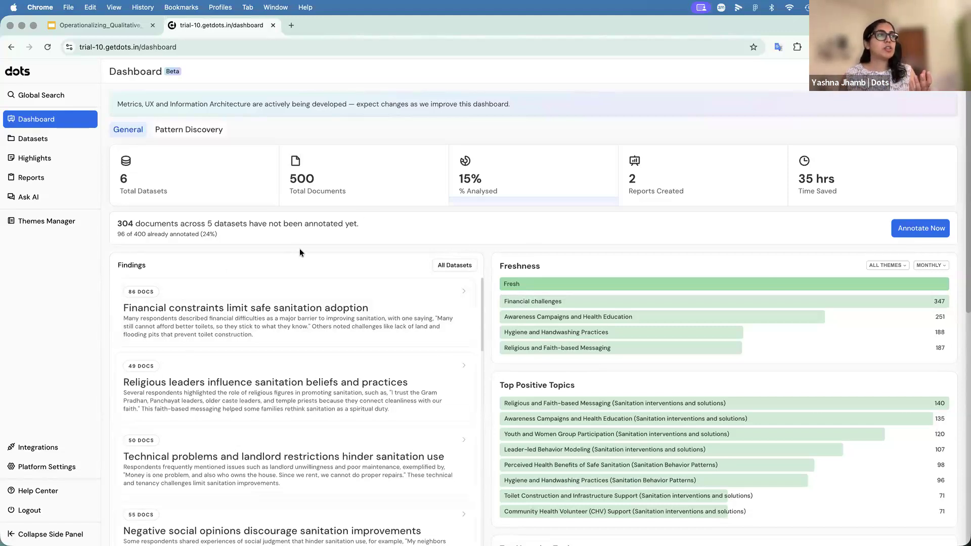
{"action": "scroll", "coordinate": [299, 247], "scroll_direction": "down", "scroll_amount": 3}
{"action": "scroll", "coordinate": [299, 248], "scroll_direction": "up", "scroll_amount": 3}
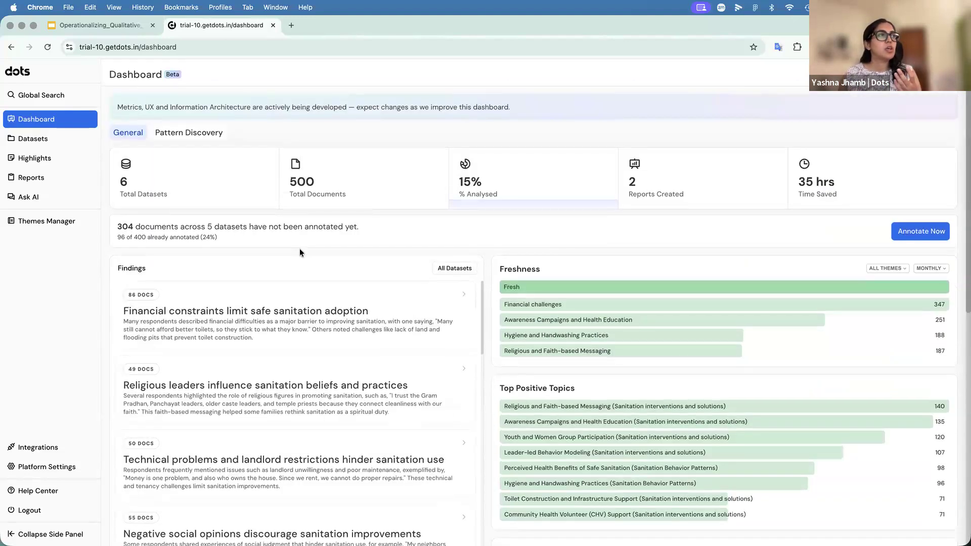
{"action": "scroll", "coordinate": [300, 251], "scroll_direction": "down", "scroll_amount": 3}
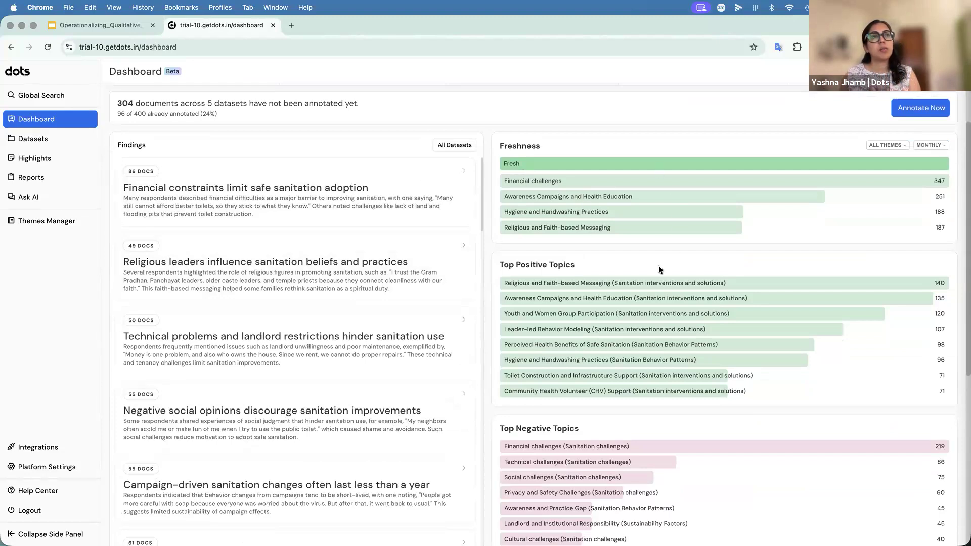
{"action": "scroll", "coordinate": [652, 300], "scroll_direction": "down", "scroll_amount": 3}
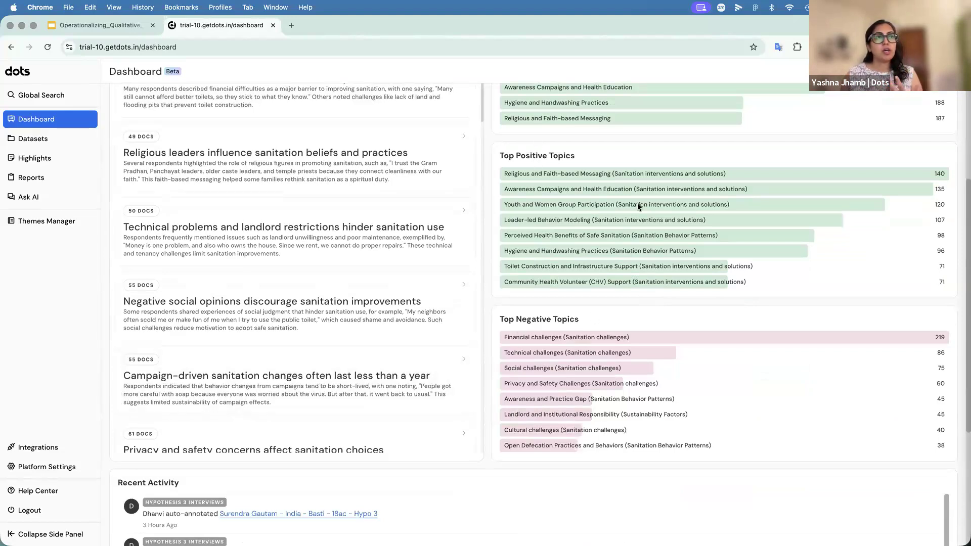
{"action": "scroll", "coordinate": [637, 205], "scroll_direction": "up", "scroll_amount": 3}
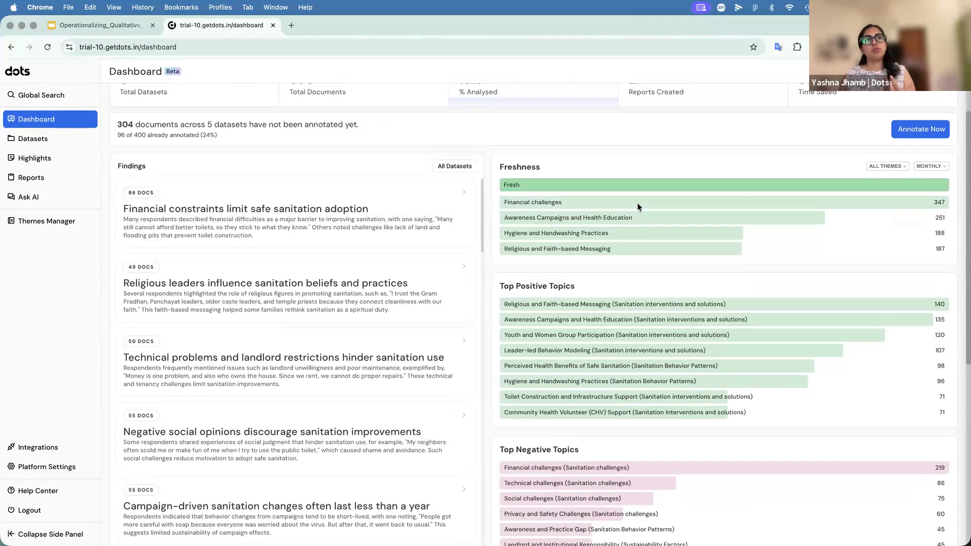
{"action": "scroll", "coordinate": [637, 205], "scroll_direction": "down", "scroll_amount": 1}
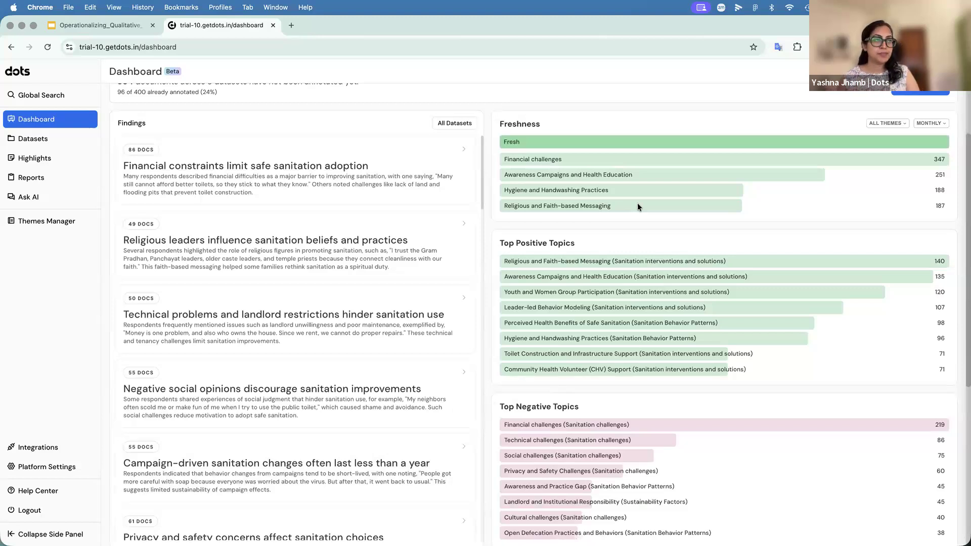
Review the evidence behind the financial constraints and religious leaders findings, and close the evidence panel.
{"action": "left_click", "coordinate": [427, 168]}
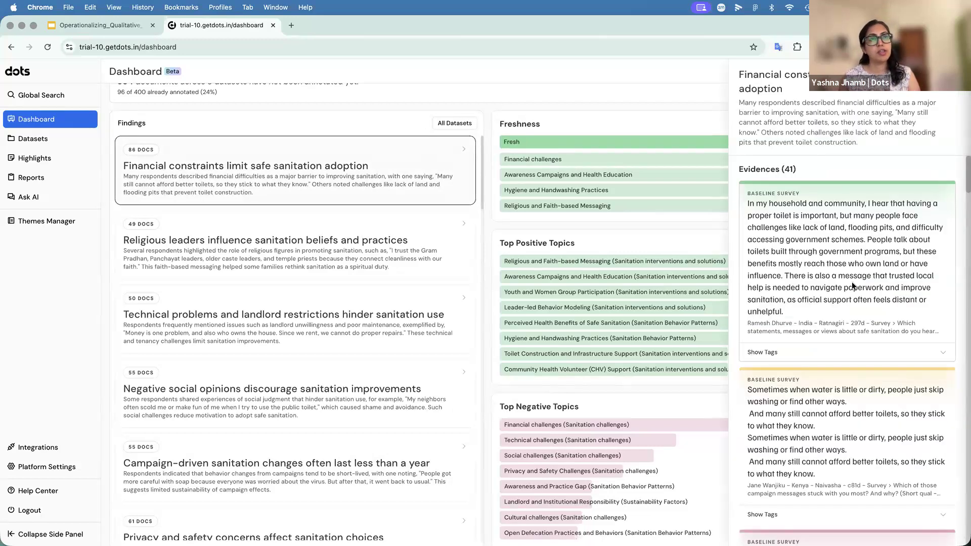
{"action": "scroll", "coordinate": [839, 329], "scroll_direction": "down", "scroll_amount": 6}
{"action": "scroll", "coordinate": [829, 377], "scroll_direction": "up", "scroll_amount": 6}
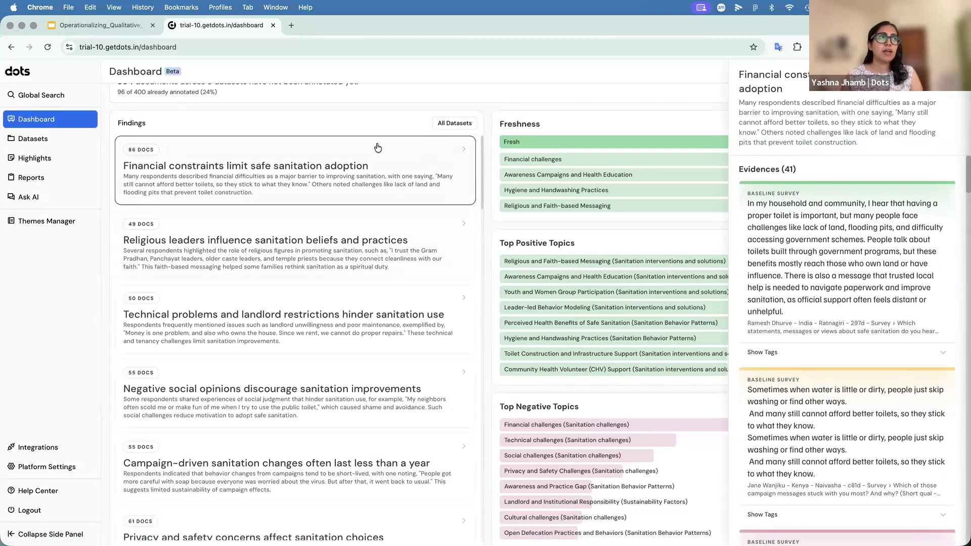
{"action": "left_click", "coordinate": [326, 239]}
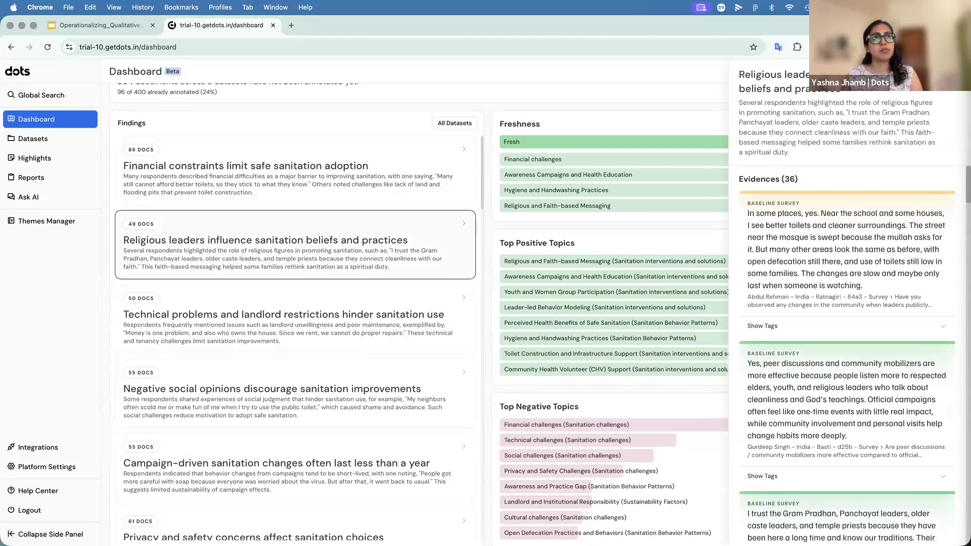
{"action": "scroll", "coordinate": [804, 405], "scroll_direction": "down", "scroll_amount": 10}
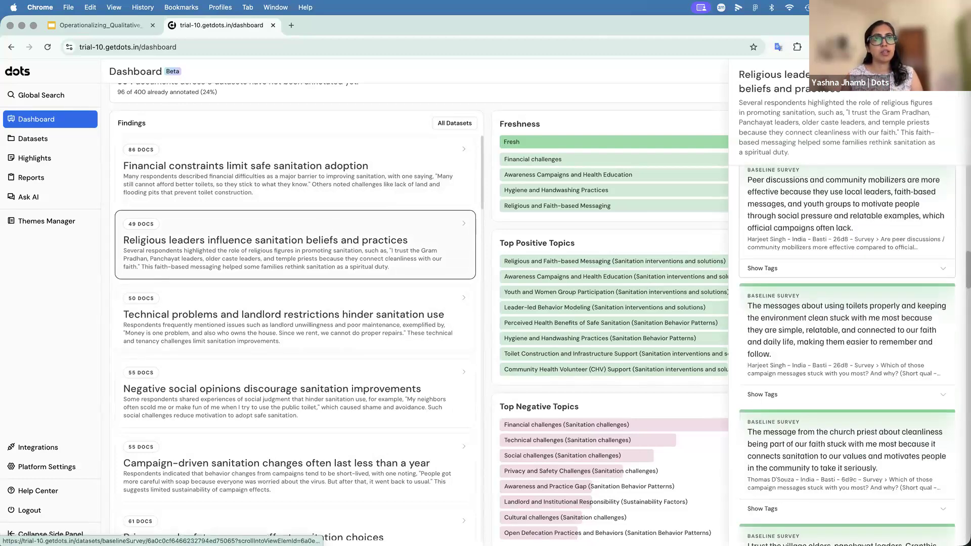
{"action": "left_click", "coordinate": [654, 281]}
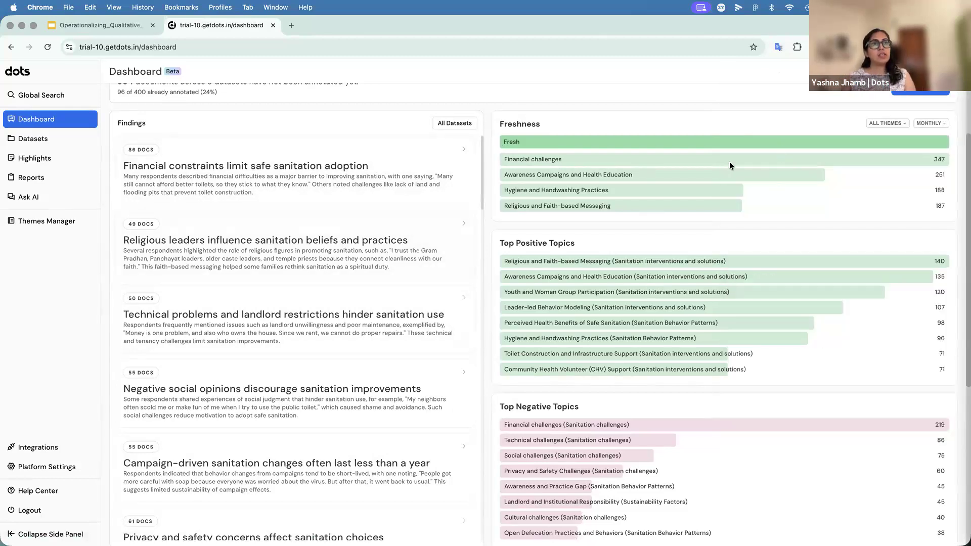
Open the Awareness Campaigns and Health Education entry in Top Positive Topics and close its details.
{"action": "left_click", "coordinate": [742, 281]}
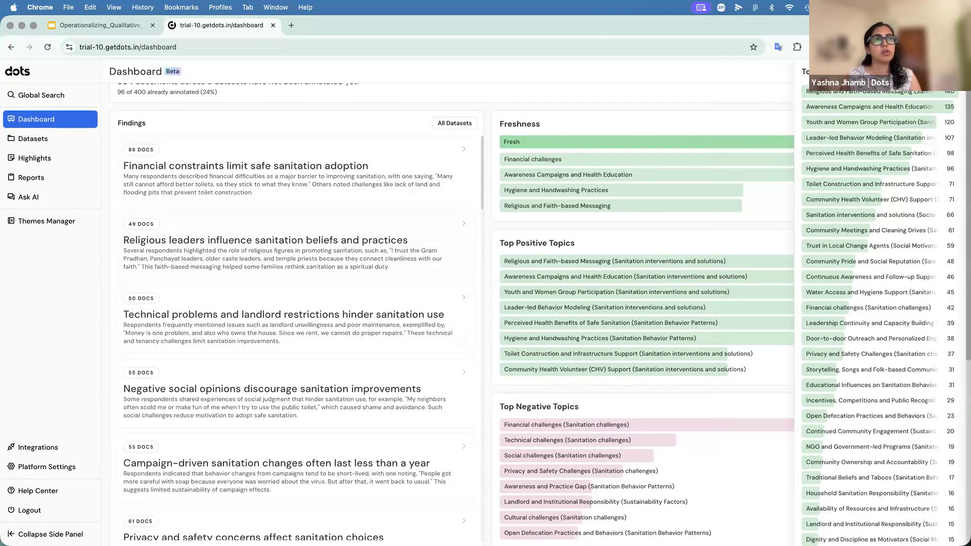
{"action": "left_click", "coordinate": [853, 115]}
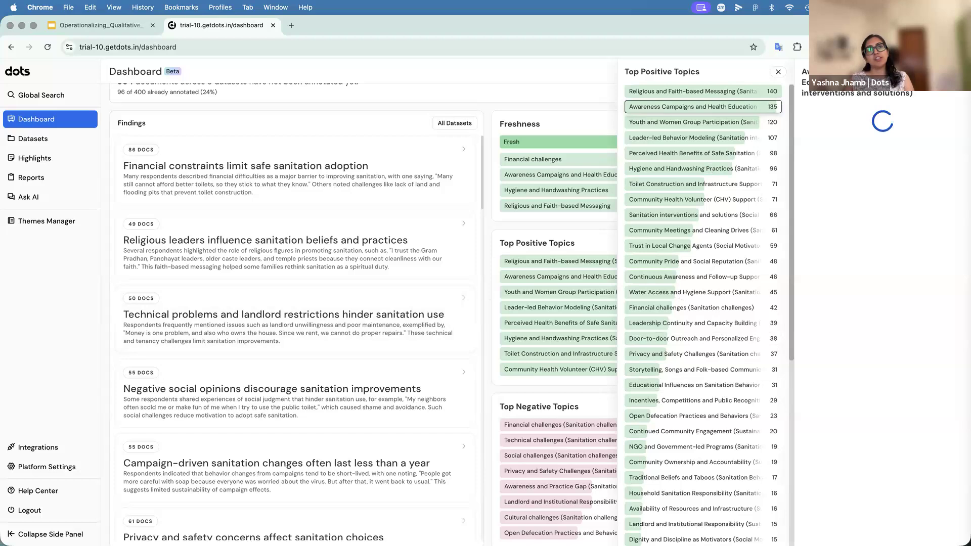
{"action": "left_click", "coordinate": [955, 72]}
Look through the remaining dashboard findings and open the Highlights page.
{"action": "scroll", "coordinate": [418, 273], "scroll_direction": "down", "scroll_amount": 4}
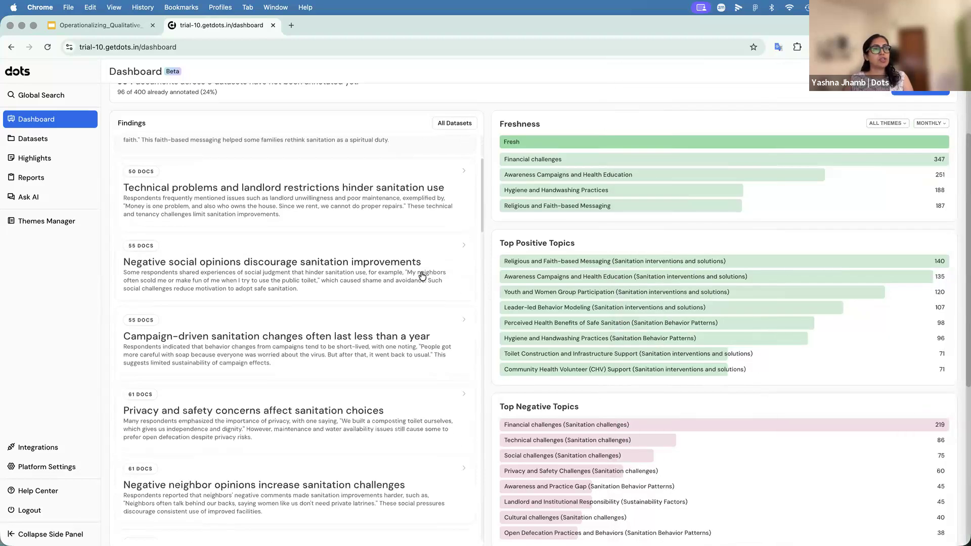
{"action": "scroll", "coordinate": [480, 353], "scroll_direction": "down", "scroll_amount": 7}
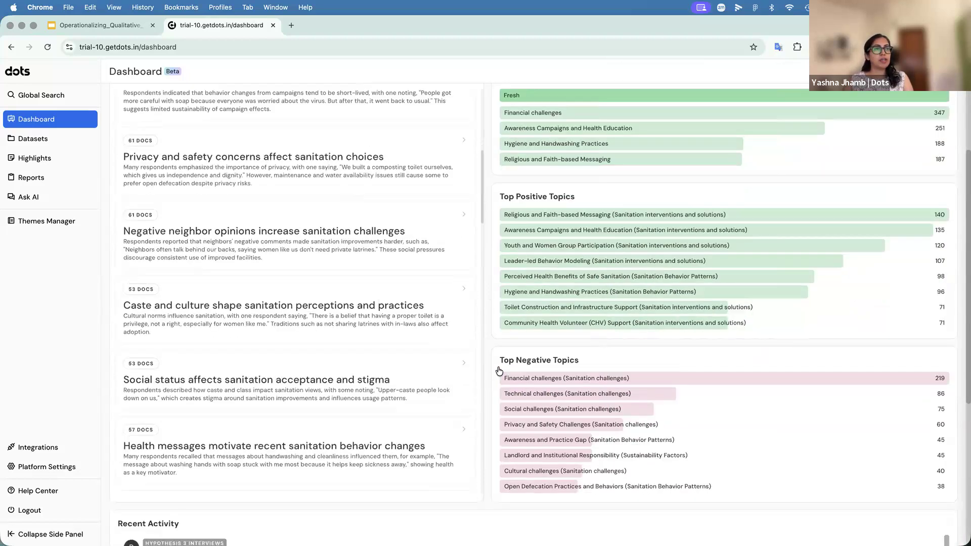
{"action": "scroll", "coordinate": [499, 371], "scroll_direction": "up", "scroll_amount": 5}
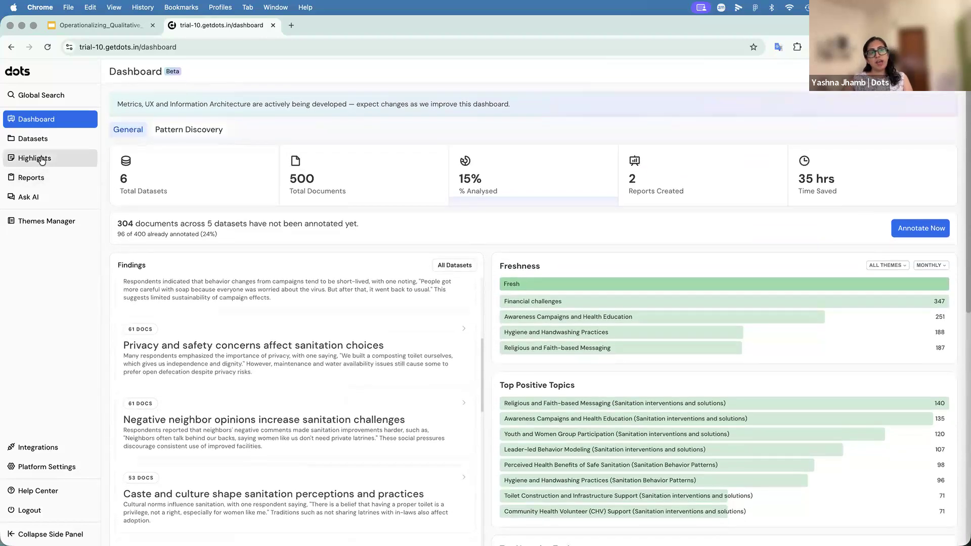
{"action": "left_click", "coordinate": [42, 160]}
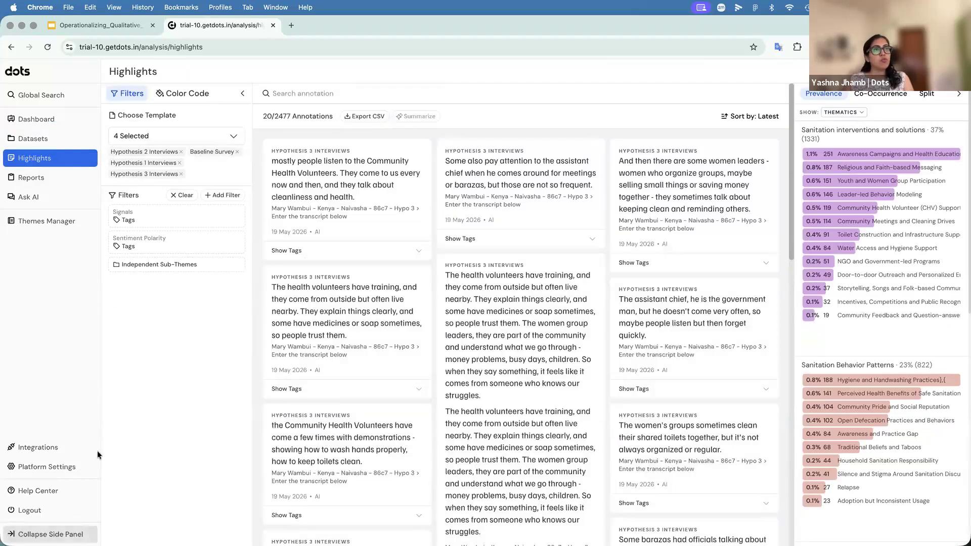
Collapse the navigation side panel and filter the annotations by Financial challenges under Sanitation challenges.
{"action": "left_click", "coordinate": [51, 534]}
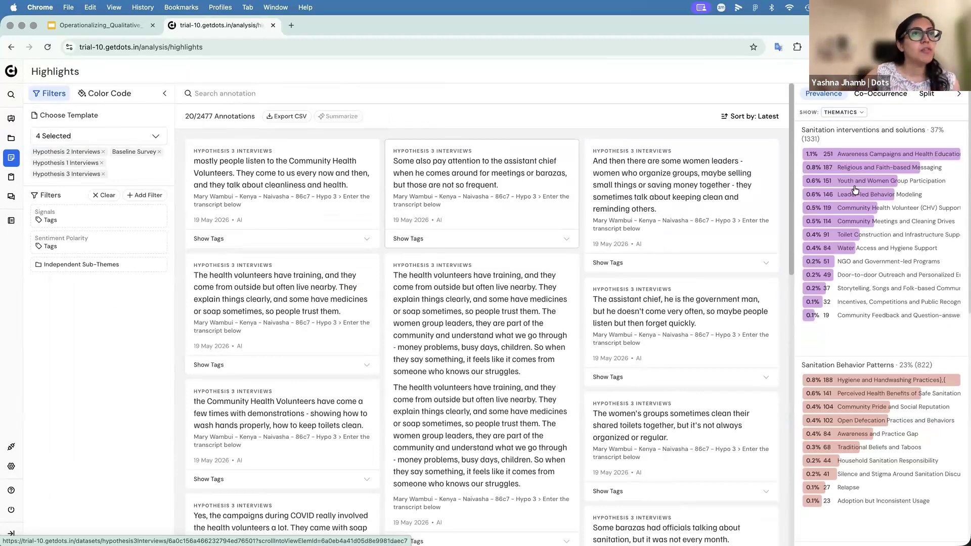
{"action": "scroll", "coordinate": [890, 174], "scroll_direction": "down", "scroll_amount": 5}
{"action": "scroll", "coordinate": [823, 191], "scroll_direction": "up", "scroll_amount": 4}
{"action": "scroll", "coordinate": [824, 191], "scroll_direction": "up", "scroll_amount": 2}
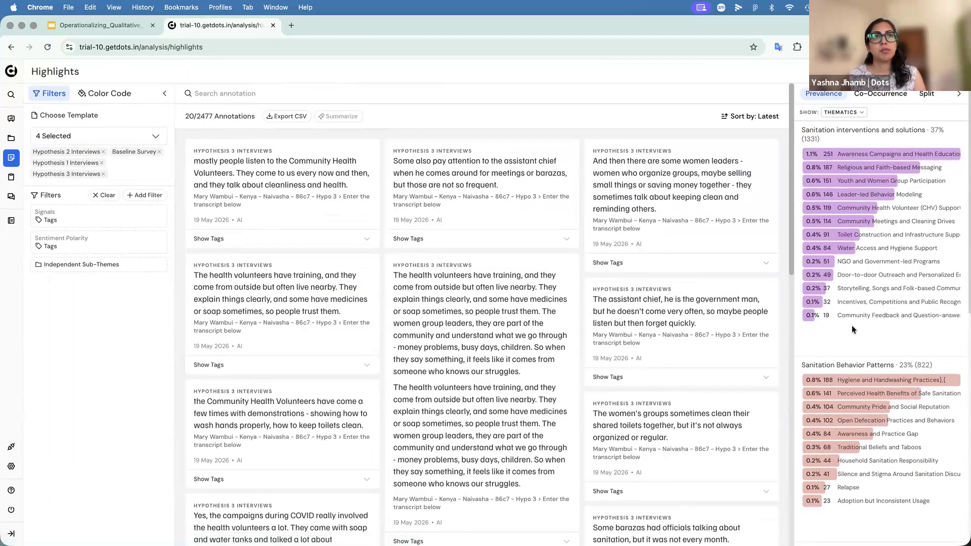
{"action": "scroll", "coordinate": [851, 325], "scroll_direction": "down", "scroll_amount": 3}
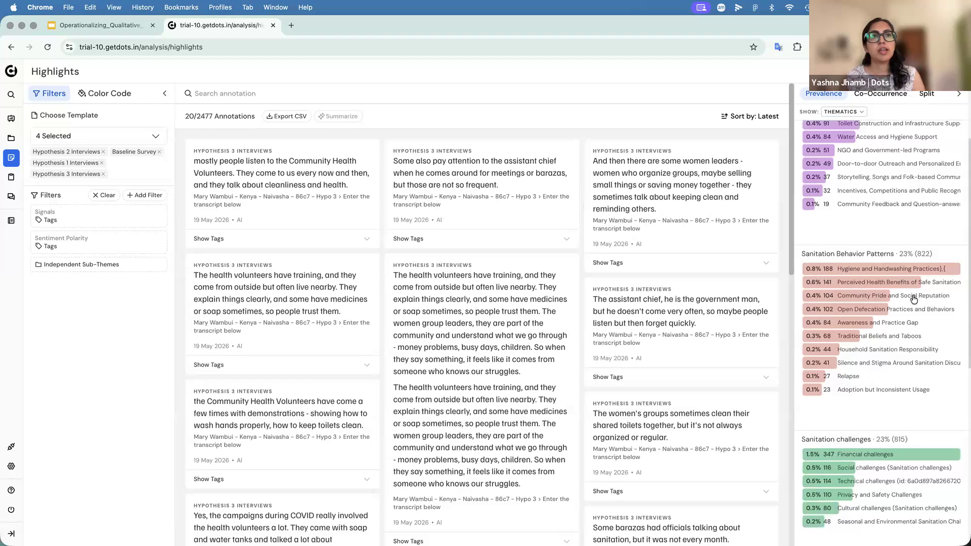
{"action": "scroll", "coordinate": [852, 382], "scroll_direction": "down", "scroll_amount": 2}
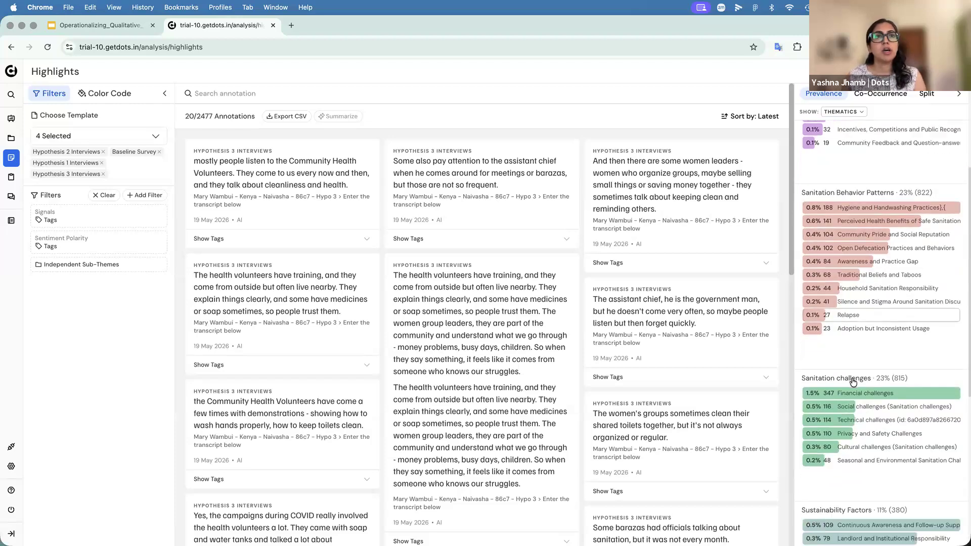
{"action": "scroll", "coordinate": [851, 344], "scroll_direction": "down", "scroll_amount": 2}
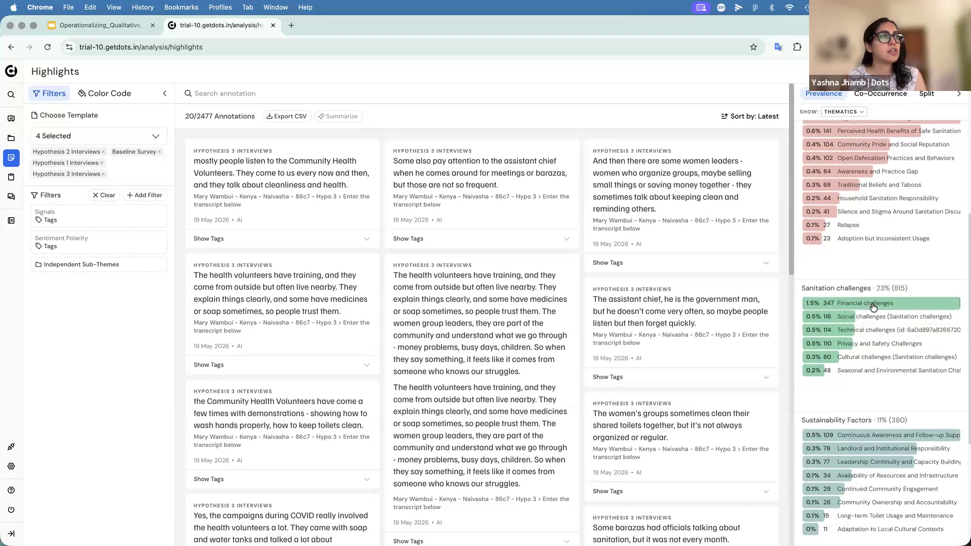
{"action": "left_click", "coordinate": [855, 309]}
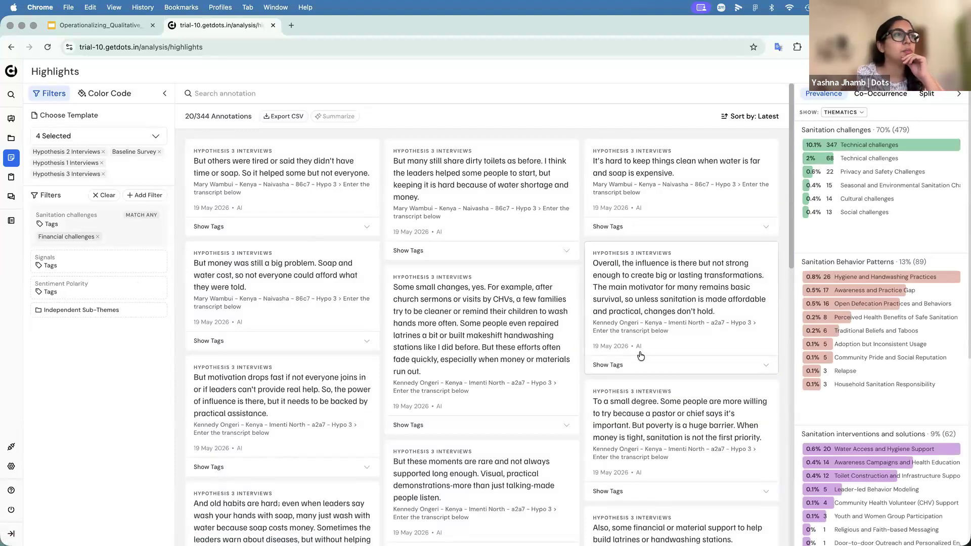
Show prevalence by Attributes and filter the annotations by Frustration under Emotion & Affect.
{"action": "scroll", "coordinate": [639, 351], "scroll_direction": "down", "scroll_amount": 3}
{"action": "scroll", "coordinate": [639, 350], "scroll_direction": "up", "scroll_amount": 3}
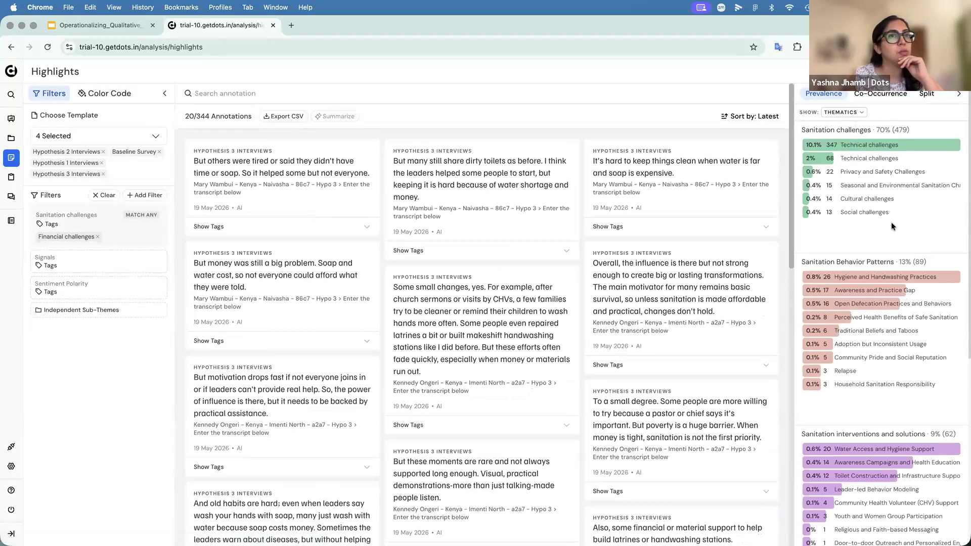
{"action": "left_click", "coordinate": [846, 115]}
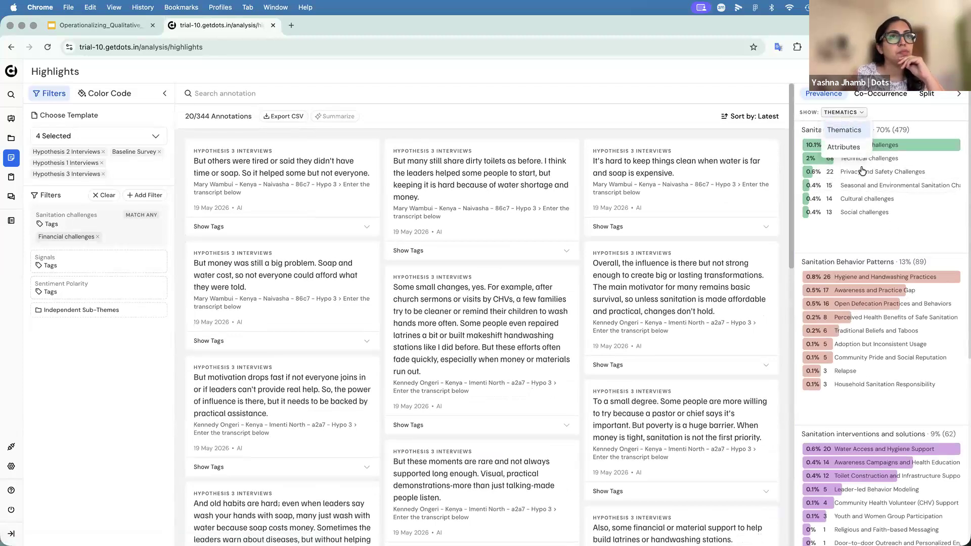
{"action": "left_click", "coordinate": [843, 147]}
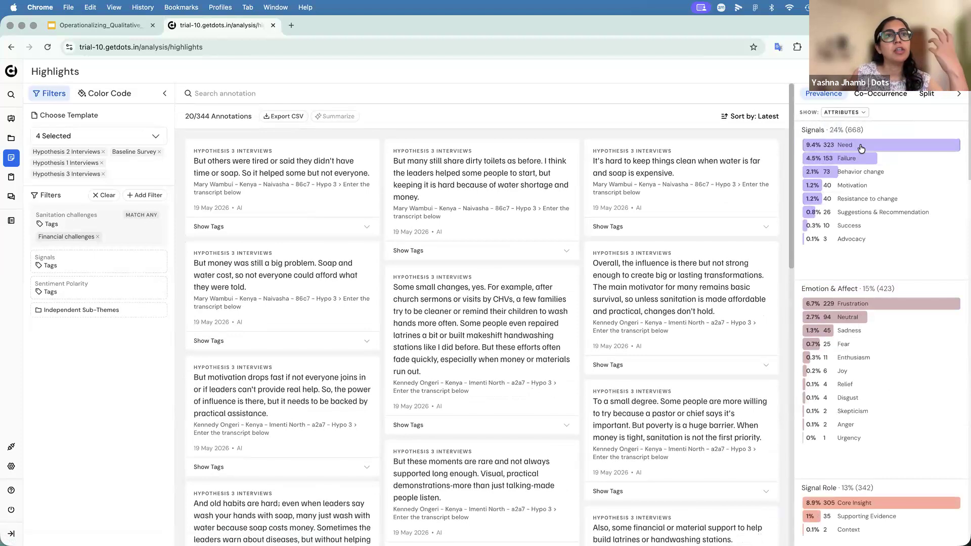
{"action": "left_click", "coordinate": [872, 304]}
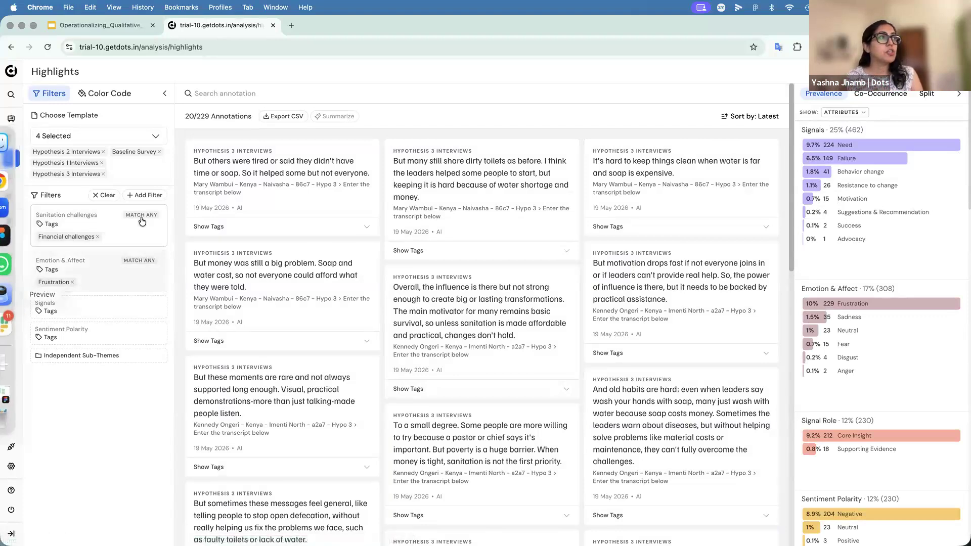
Add a Baseline Survey filter that limits the country to India.
{"action": "left_click", "coordinate": [141, 197]}
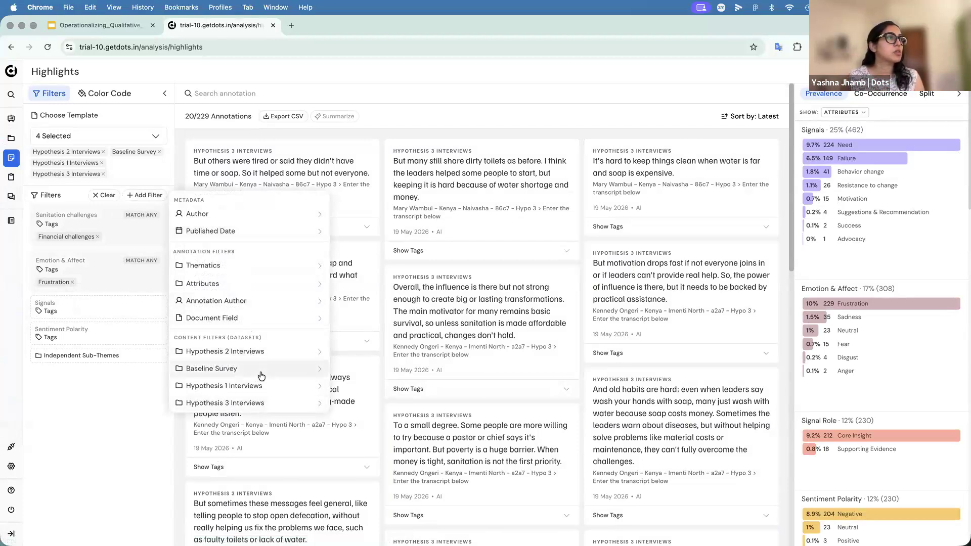
{"action": "left_click", "coordinate": [249, 264]}
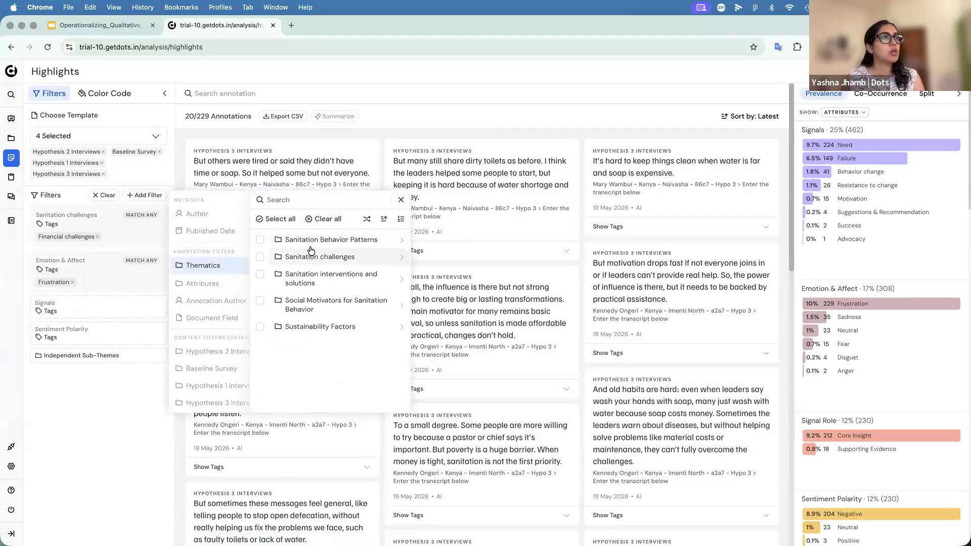
{"action": "left_click", "coordinate": [323, 240]}
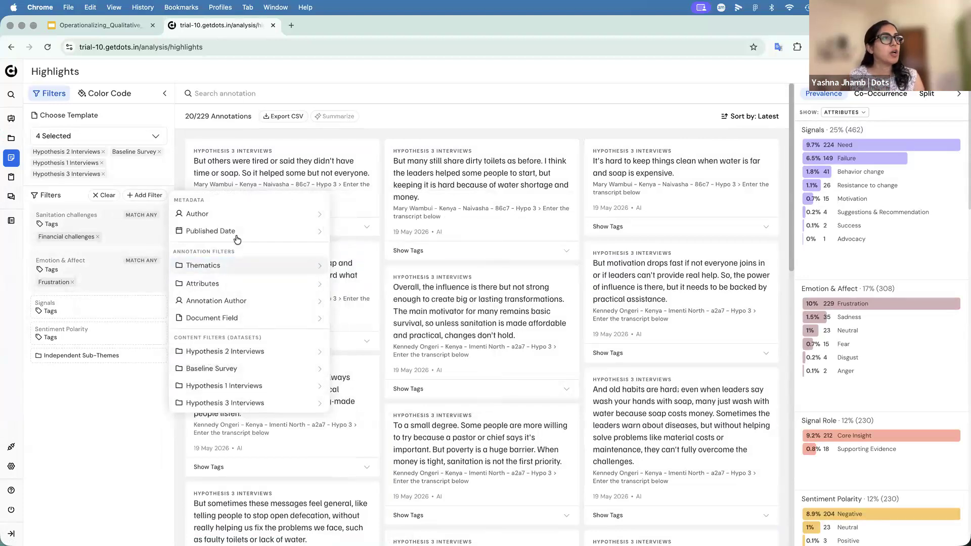
{"action": "left_click", "coordinate": [242, 369]}
{"action": "scroll", "coordinate": [296, 364], "scroll_direction": "down", "scroll_amount": 10}
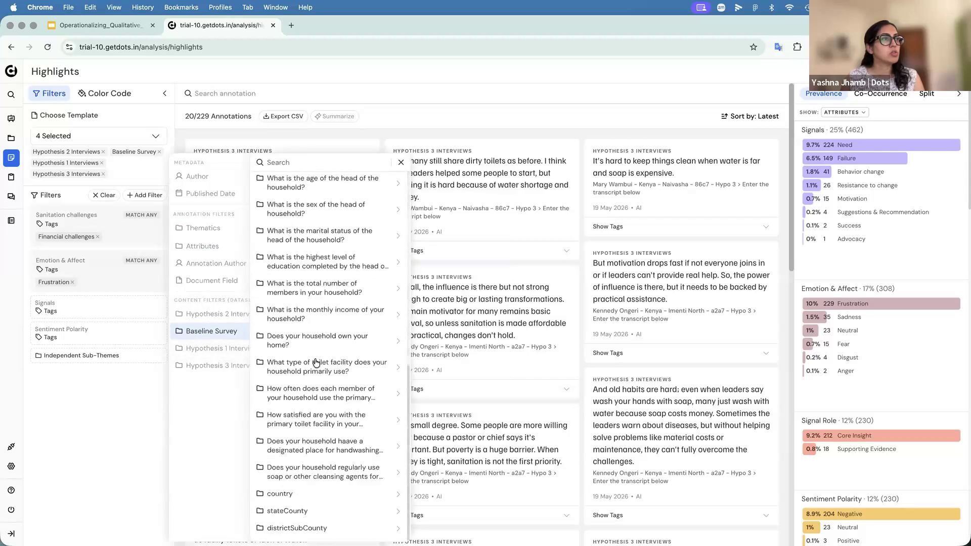
{"action": "left_click", "coordinate": [298, 498]}
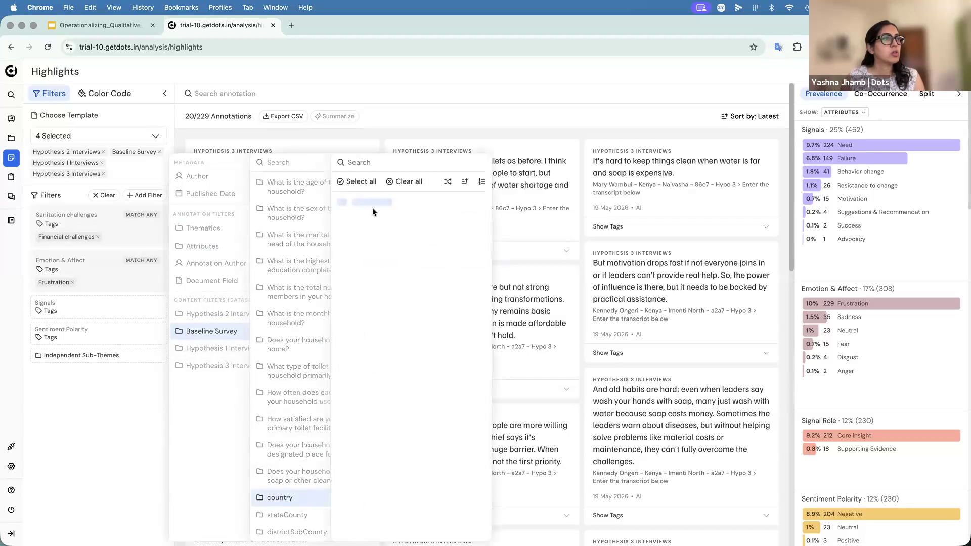
{"action": "left_click", "coordinate": [377, 202]}
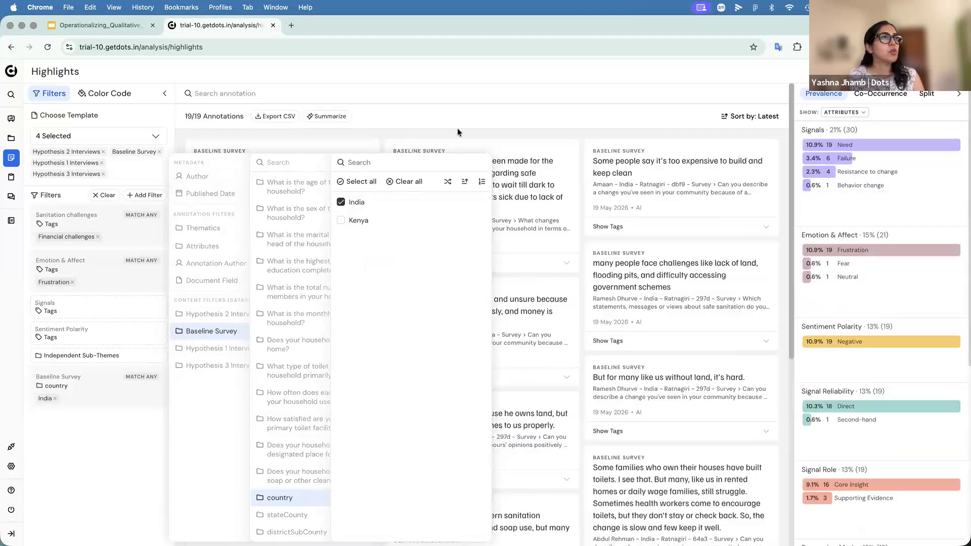
{"action": "left_click", "coordinate": [457, 129]}
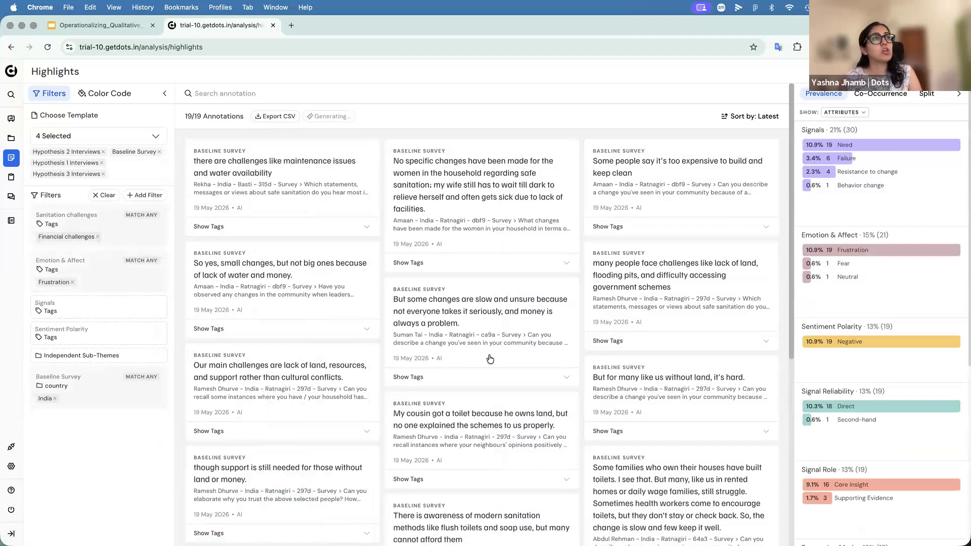
Generate an AI summary of the filtered annotations, clear all filters and collapse the summary.
{"action": "scroll", "coordinate": [489, 354], "scroll_direction": "down", "scroll_amount": 6}
{"action": "scroll", "coordinate": [432, 360], "scroll_direction": "up", "scroll_amount": 7}
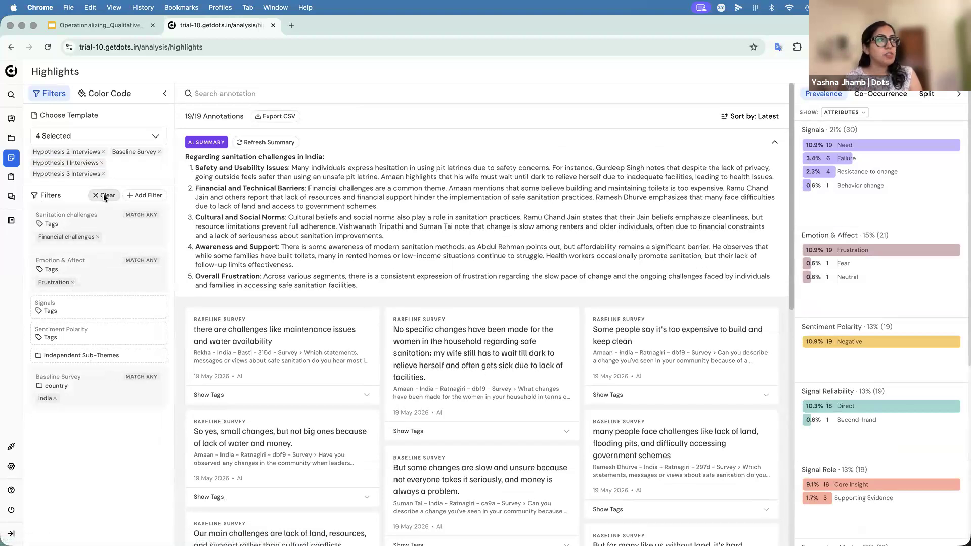
{"action": "left_click", "coordinate": [776, 143]}
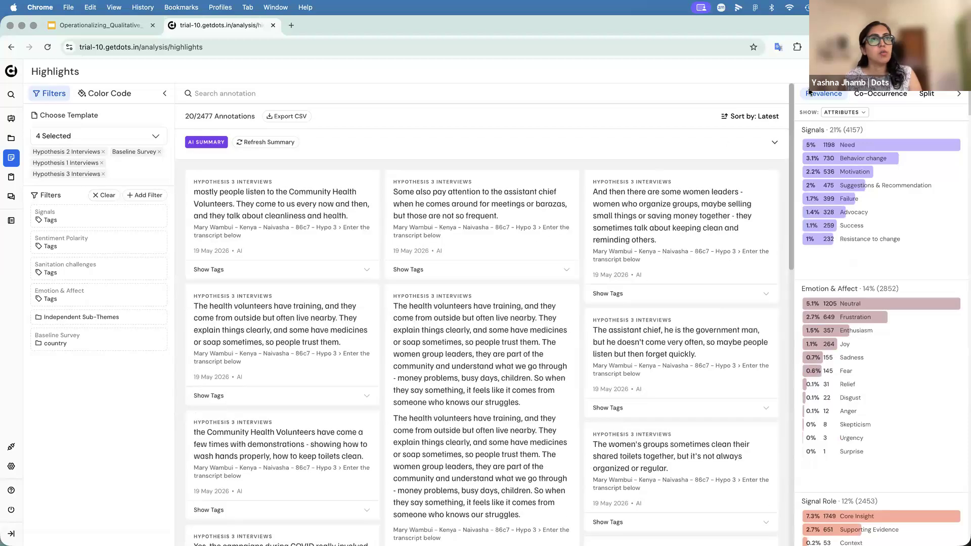
Show prevalence by Thematics across all annotations and look through the theme groups.
{"action": "left_click", "coordinate": [854, 114]}
{"action": "left_click", "coordinate": [847, 134]}
{"action": "scroll", "coordinate": [833, 344], "scroll_direction": "down", "scroll_amount": 1}
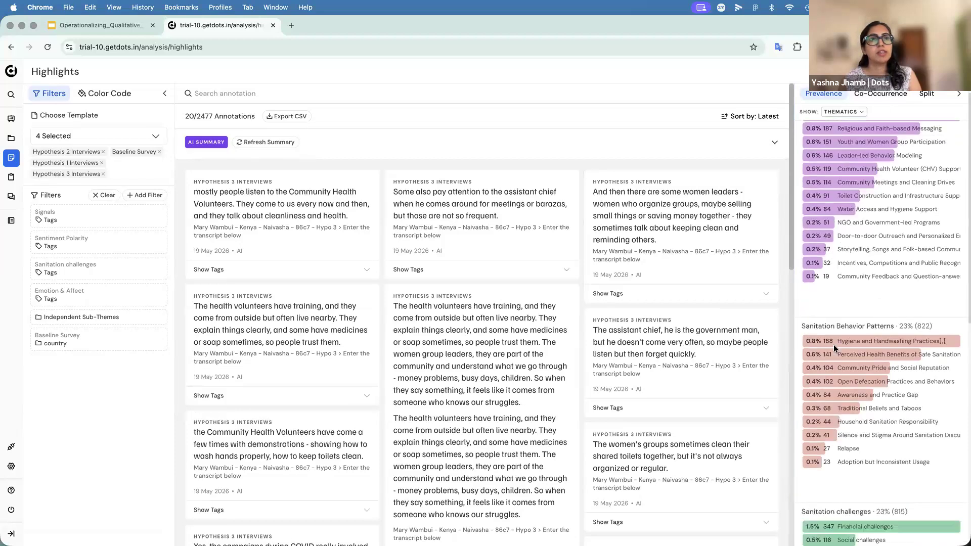
{"action": "left_click", "coordinate": [842, 112]}
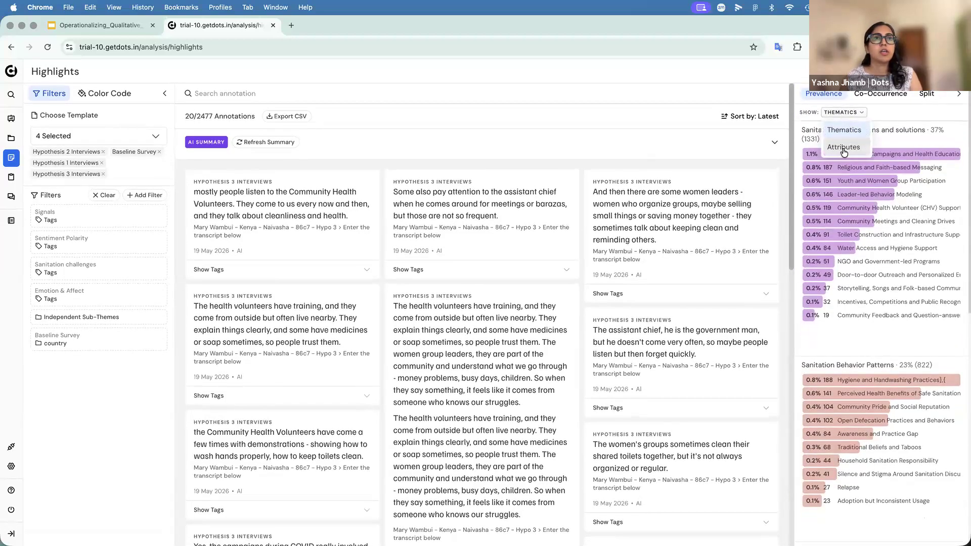
Show the Most discussed co-occurrence pairs and open the annotations pairing Financial challenges with Direct signal reliability.
{"action": "left_click", "coordinate": [878, 94]}
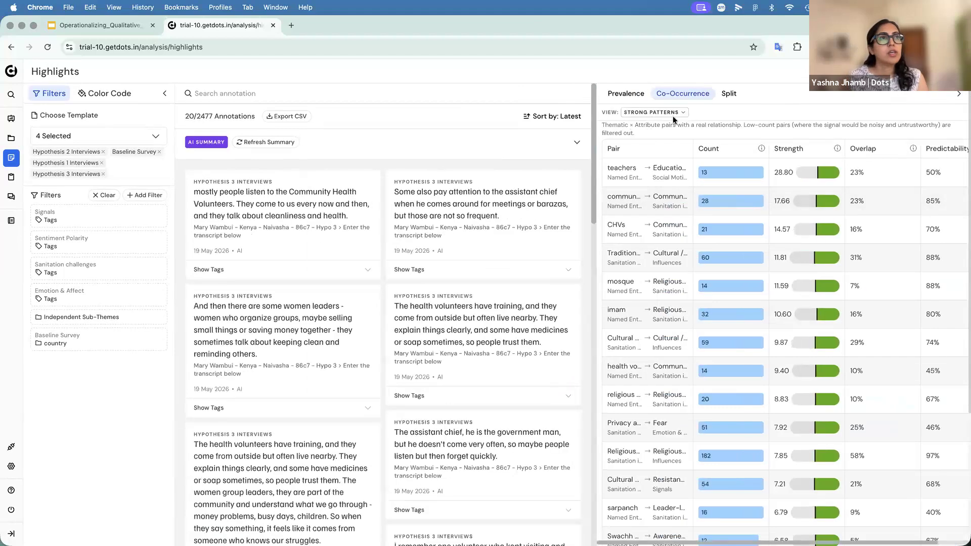
{"action": "left_click", "coordinate": [674, 111]}
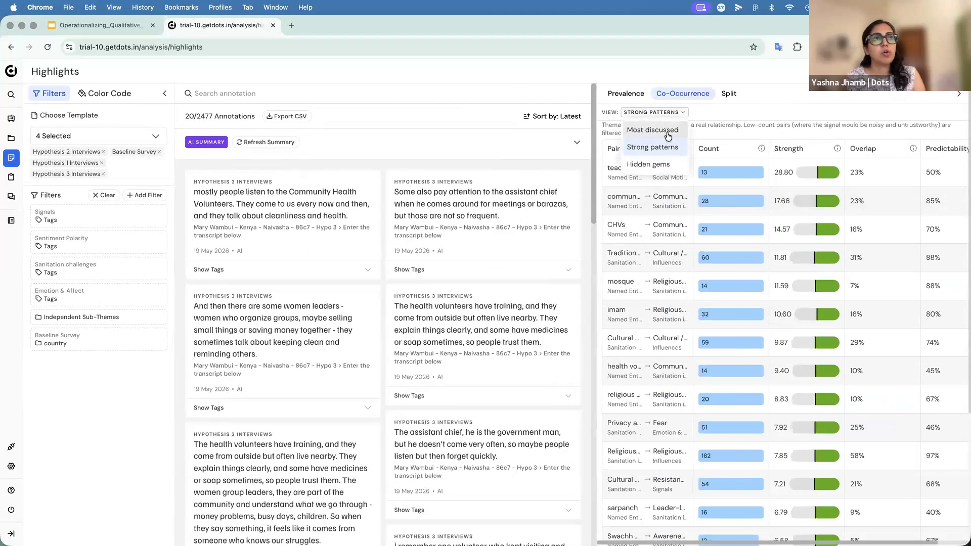
{"action": "left_click", "coordinate": [667, 134]}
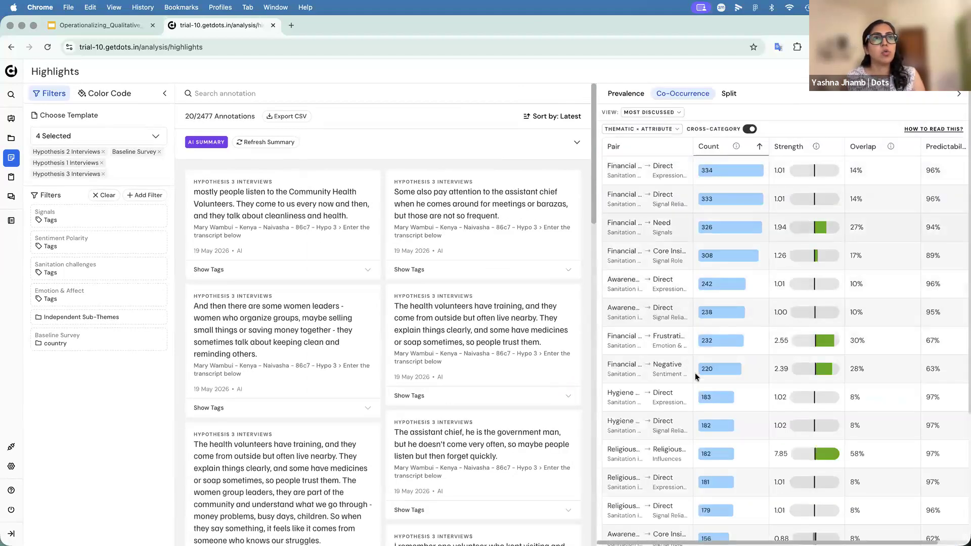
{"action": "left_click", "coordinate": [640, 195]}
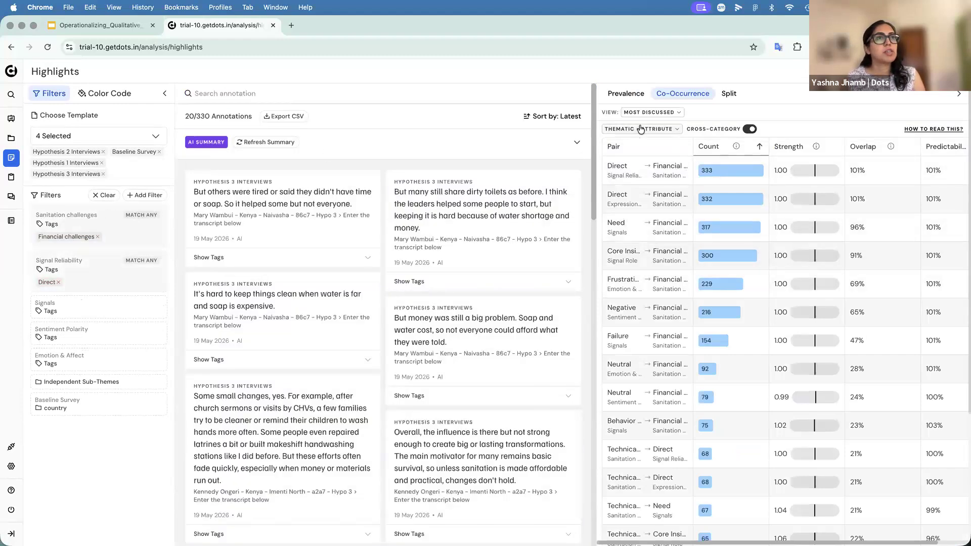
Clear the pair filters, show Strong patterns, and filter by the Traditional Beliefs and Taboos with Cultural / Ethnic beliefs pair.
{"action": "left_click", "coordinate": [653, 112]}
{"action": "left_click", "coordinate": [640, 151]}
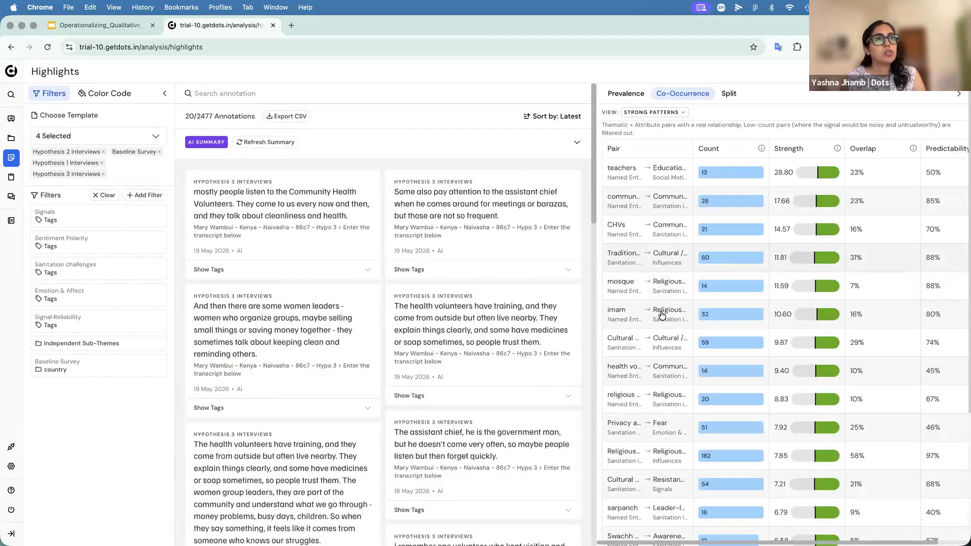
{"action": "scroll", "coordinate": [664, 362], "scroll_direction": "down", "scroll_amount": 2}
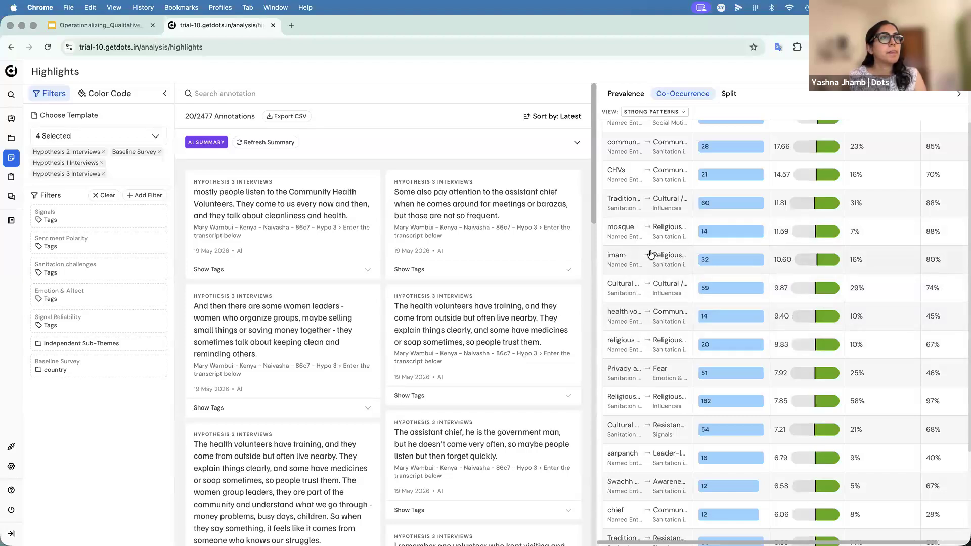
{"action": "scroll", "coordinate": [649, 256], "scroll_direction": "up", "scroll_amount": 2}
{"action": "scroll", "coordinate": [648, 307], "scroll_direction": "down", "scroll_amount": 1}
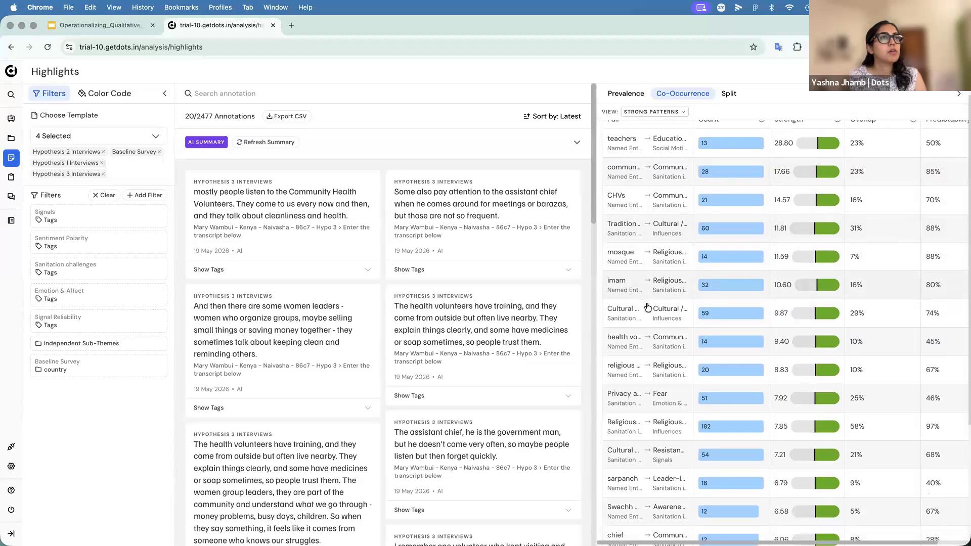
{"action": "left_click", "coordinate": [650, 216]}
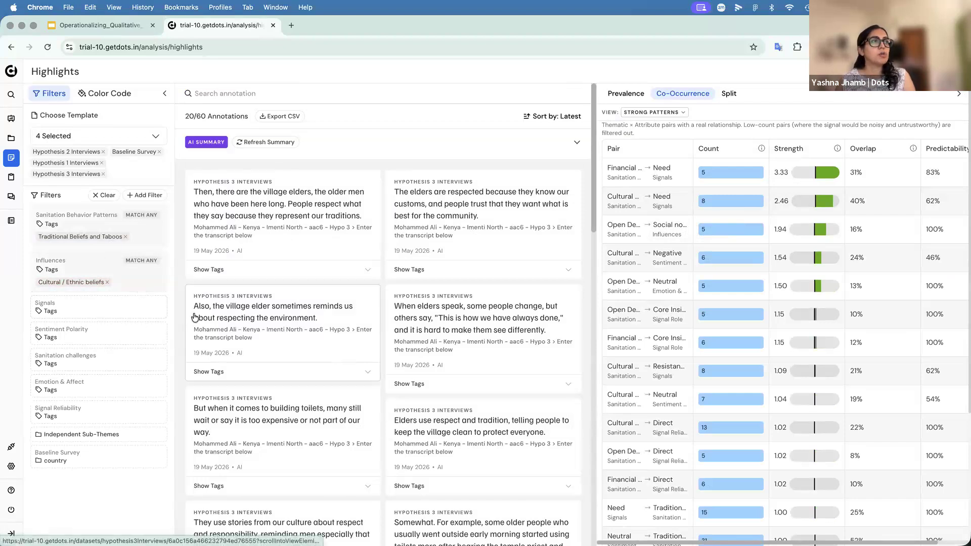
Refresh and expand the AI summary for the filtered annotations, and show prevalence and co-occurrence together in the Split view.
{"action": "scroll", "coordinate": [239, 447], "scroll_direction": "down", "scroll_amount": 1}
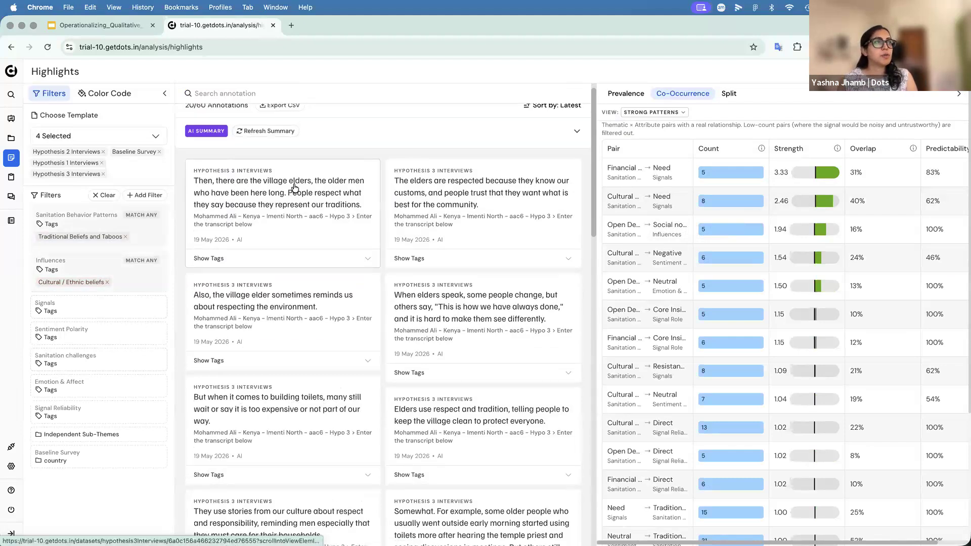
{"action": "scroll", "coordinate": [292, 190], "scroll_direction": "up", "scroll_amount": 1}
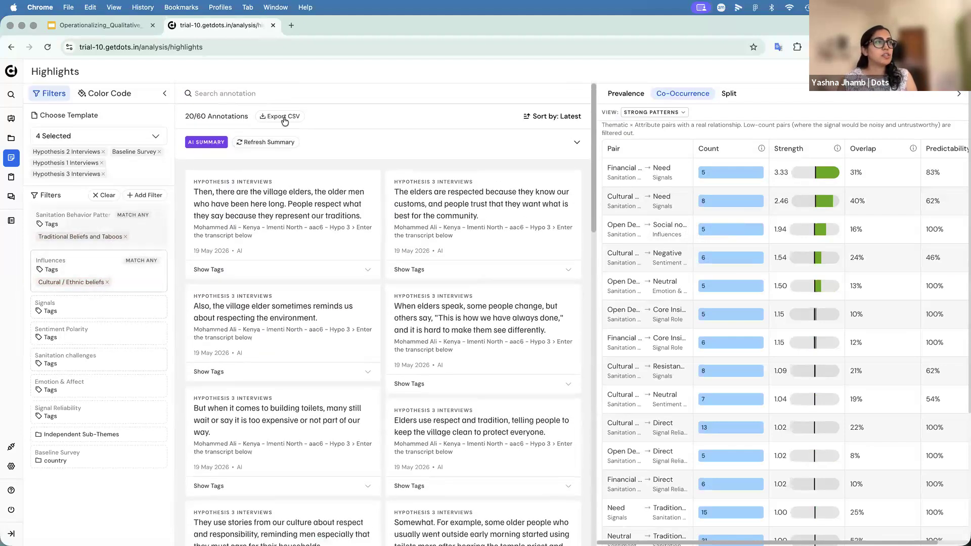
{"action": "left_click", "coordinate": [257, 142]}
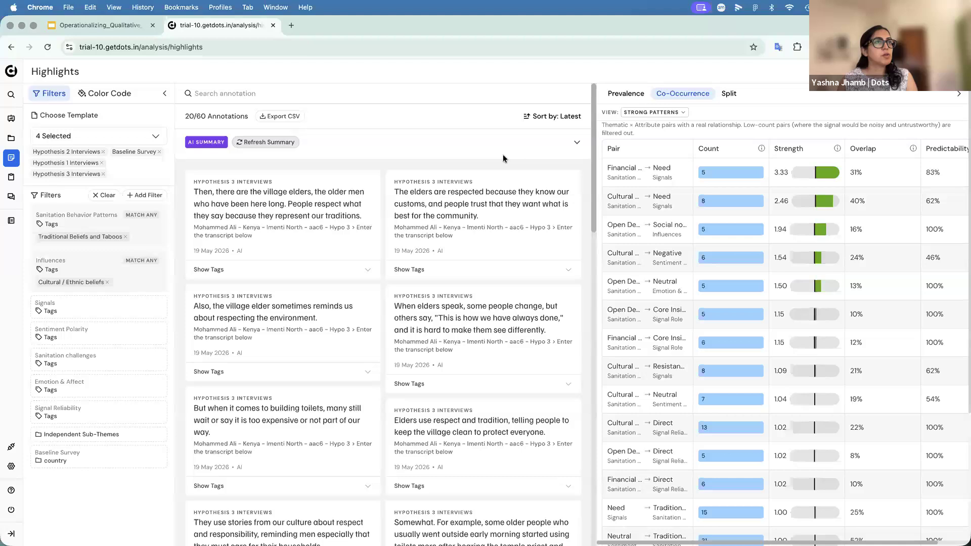
{"action": "left_click", "coordinate": [577, 144]}
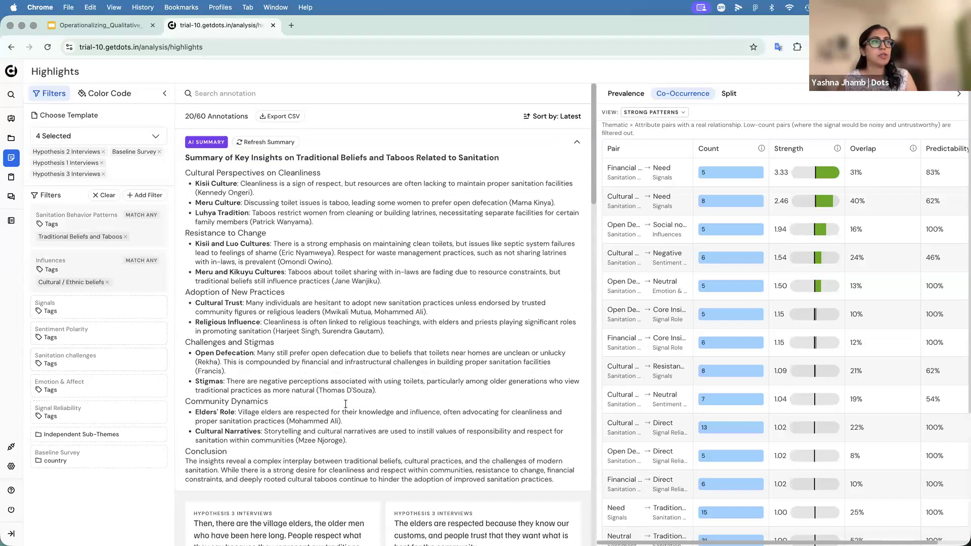
{"action": "scroll", "coordinate": [346, 403], "scroll_direction": "down", "scroll_amount": 1}
{"action": "scroll", "coordinate": [346, 404], "scroll_direction": "down", "scroll_amount": 1}
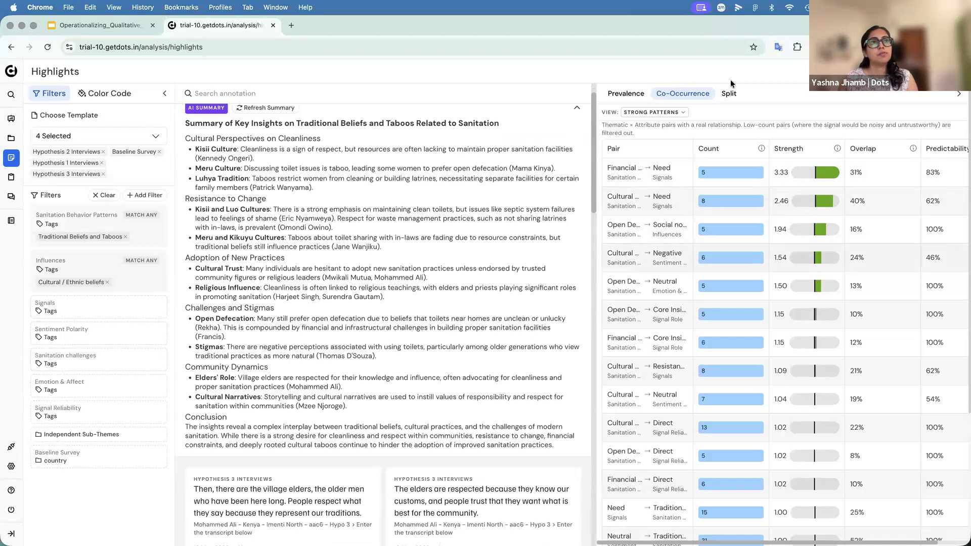
{"action": "left_click", "coordinate": [726, 93]}
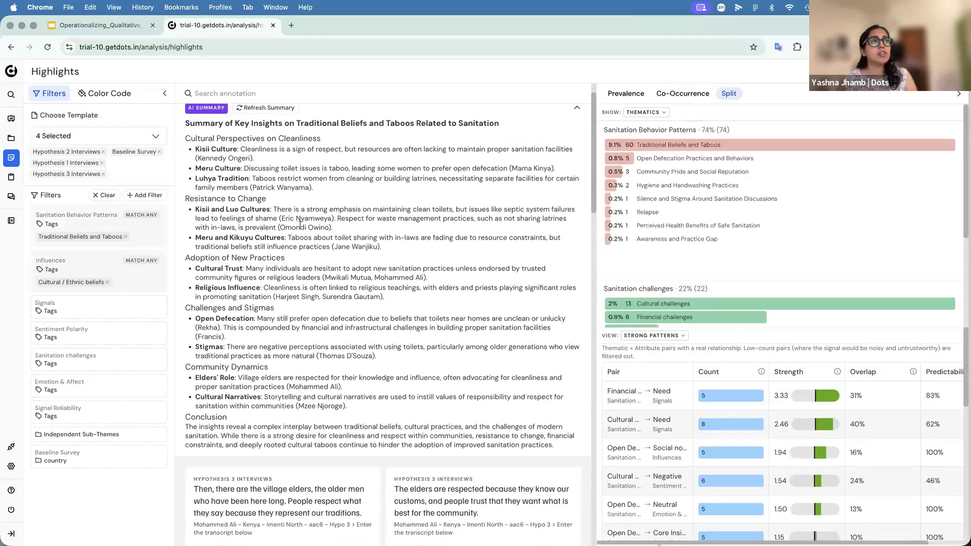
Filter the annotations by the Financial challenges with Need pair, and collapse the AI summary and the analysis view.
{"action": "scroll", "coordinate": [694, 228], "scroll_direction": "down", "scroll_amount": 4}
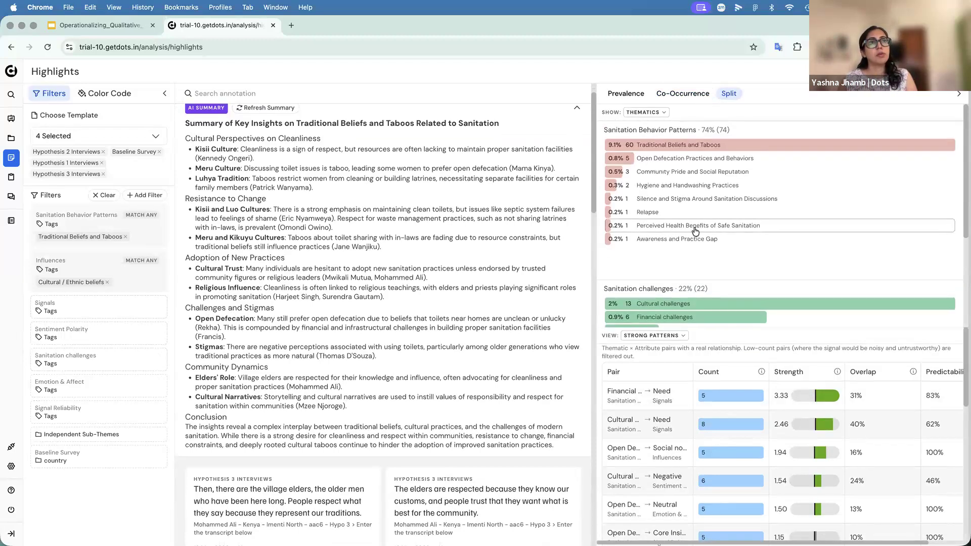
{"action": "scroll", "coordinate": [695, 231], "scroll_direction": "down", "scroll_amount": 3}
{"action": "scroll", "coordinate": [666, 415], "scroll_direction": "down", "scroll_amount": 5}
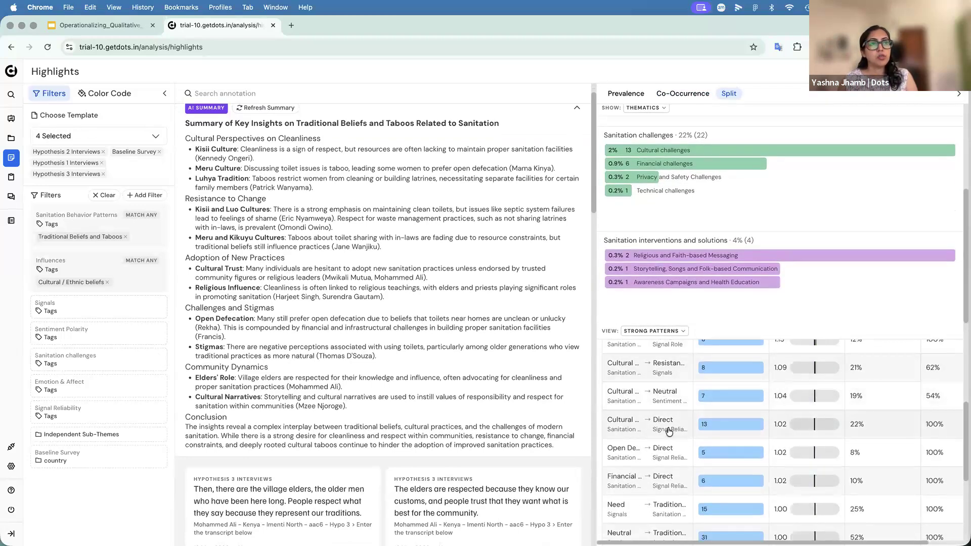
{"action": "scroll", "coordinate": [630, 407], "scroll_direction": "down", "scroll_amount": 2}
{"action": "scroll", "coordinate": [637, 415], "scroll_direction": "up", "scroll_amount": 10}
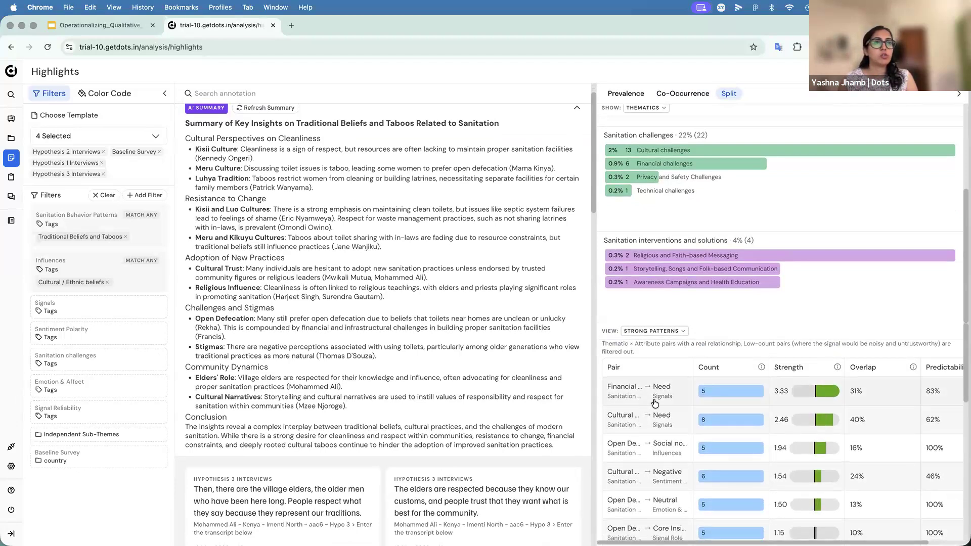
{"action": "left_click", "coordinate": [659, 402]}
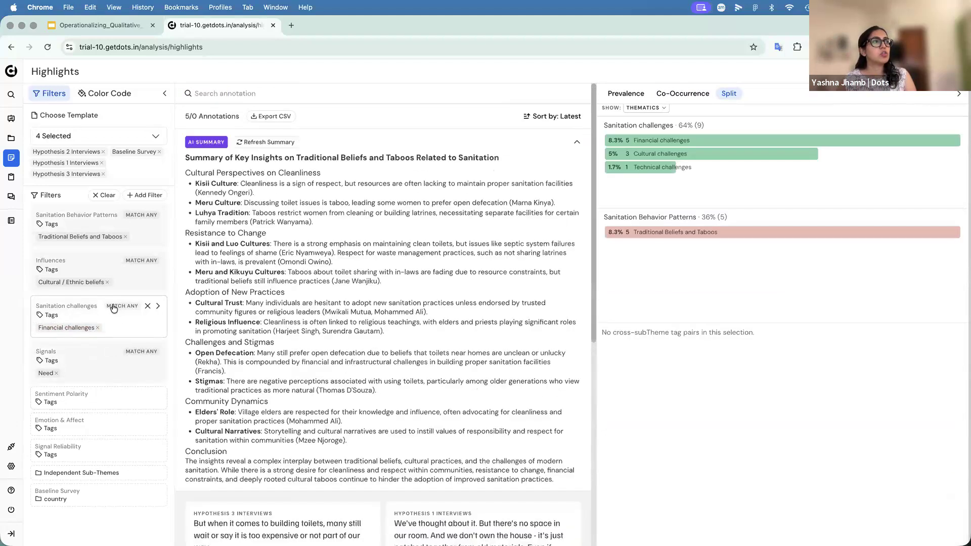
{"action": "left_click", "coordinate": [572, 144]}
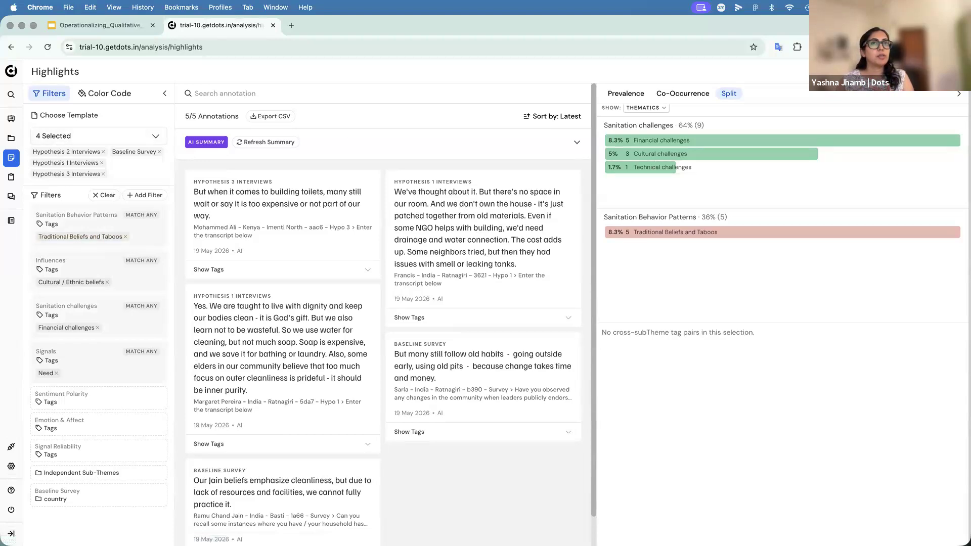
{"action": "left_click", "coordinate": [959, 95]}
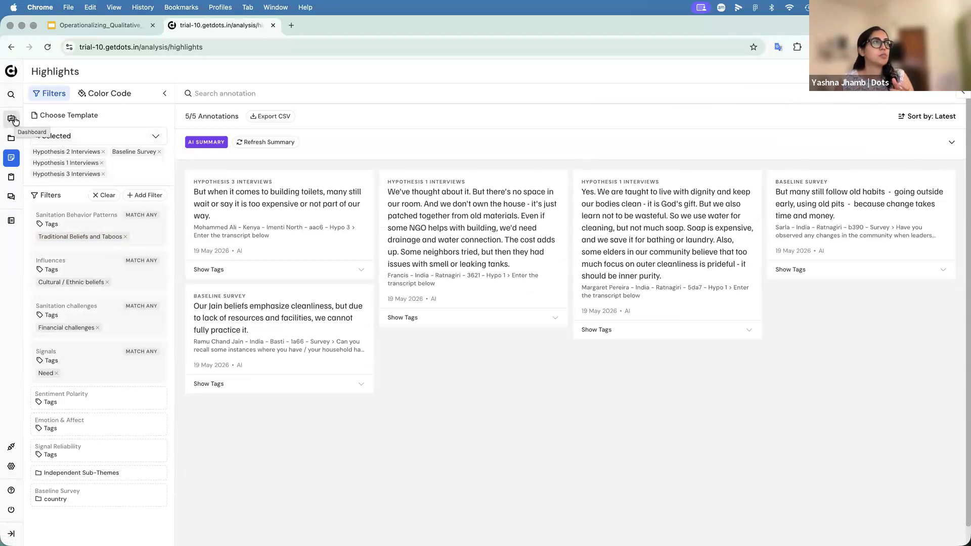
Open the Overview of the Baseline Survey dataset.
{"action": "left_click", "coordinate": [12, 177]}
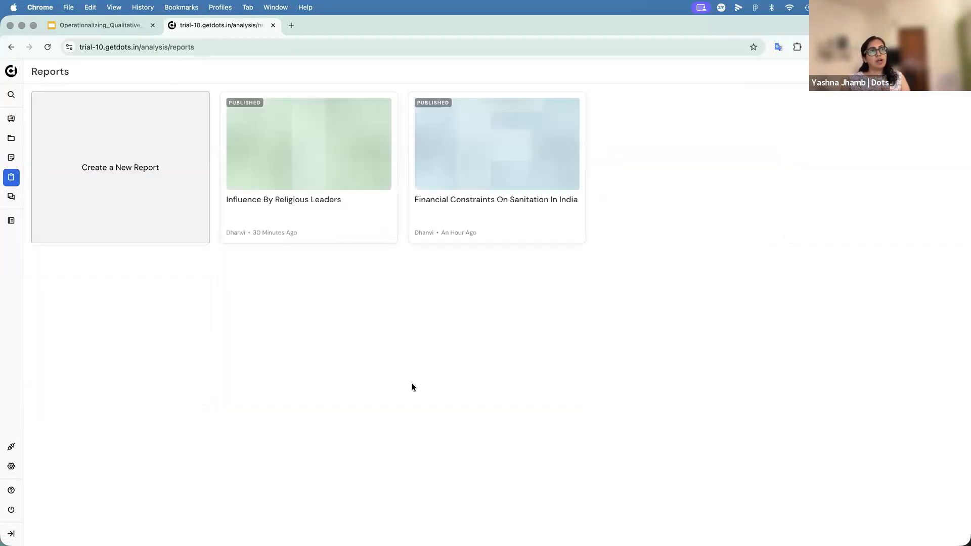
{"action": "left_click", "coordinate": [12, 138]}
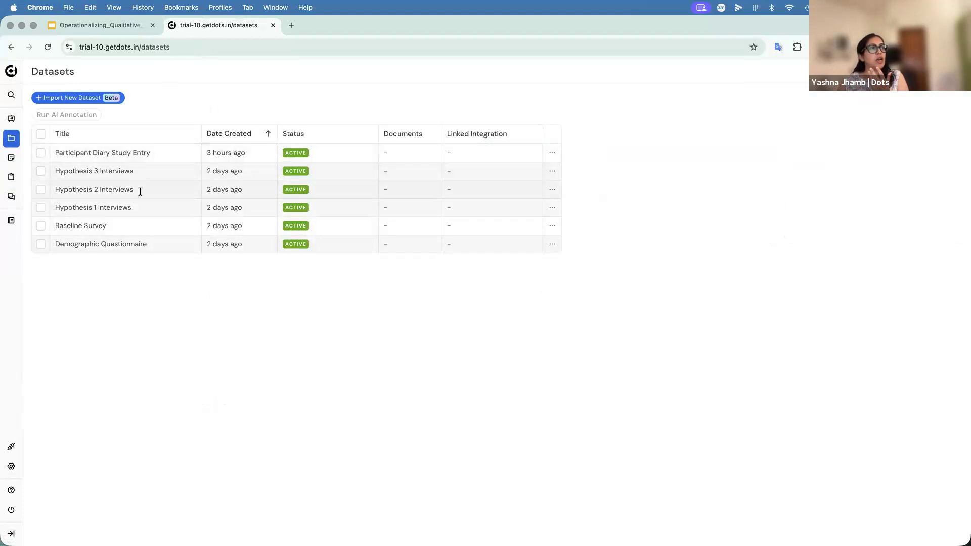
{"action": "left_click", "coordinate": [149, 228]}
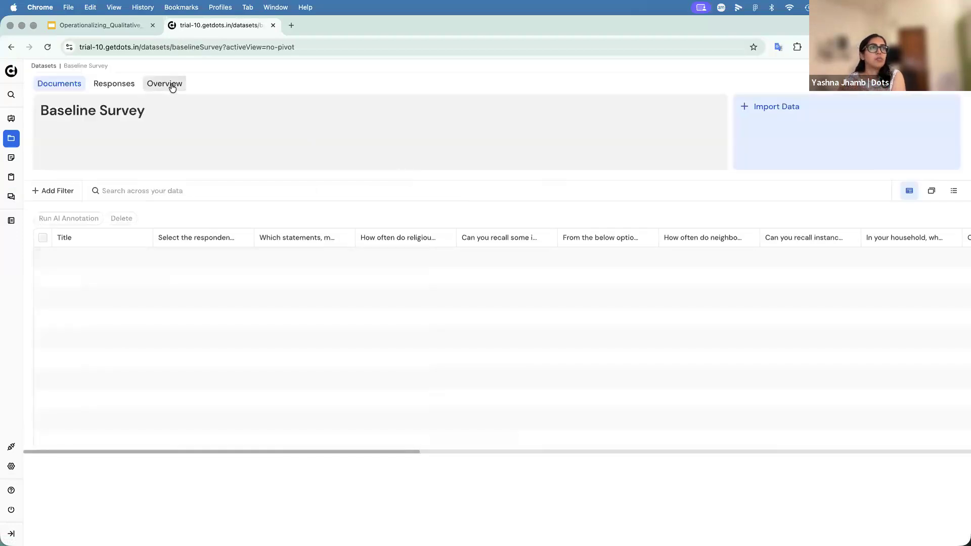
{"action": "left_click", "coordinate": [172, 85]}
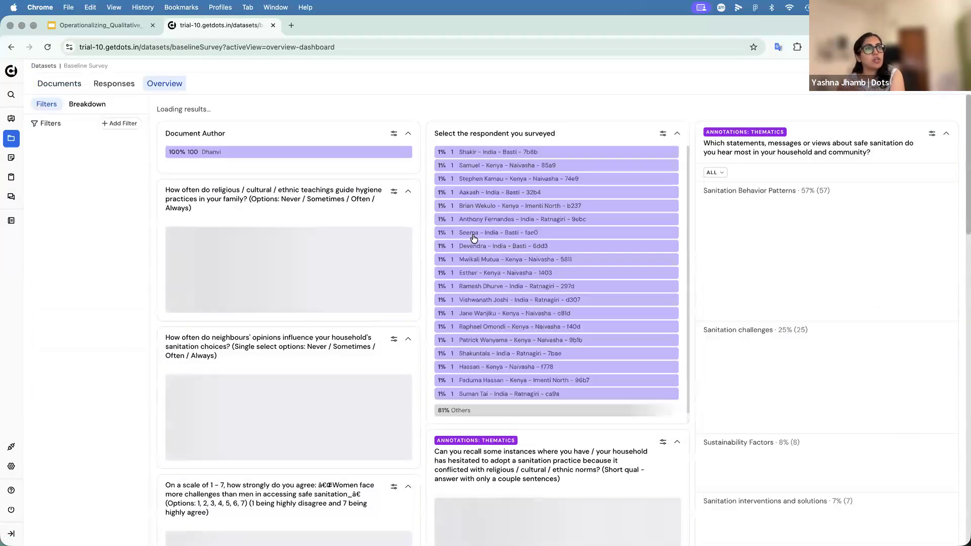
Collapse the surveyed-respondent chart and look through the response and thematic breakdowns of the survey questions.
{"action": "left_click", "coordinate": [540, 135]}
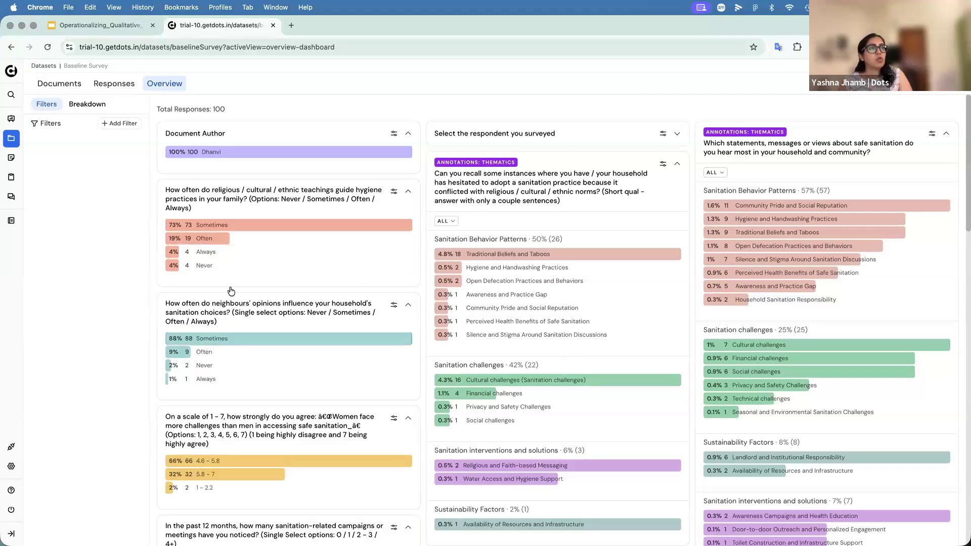
{"action": "scroll", "coordinate": [525, 327], "scroll_direction": "down", "scroll_amount": 2}
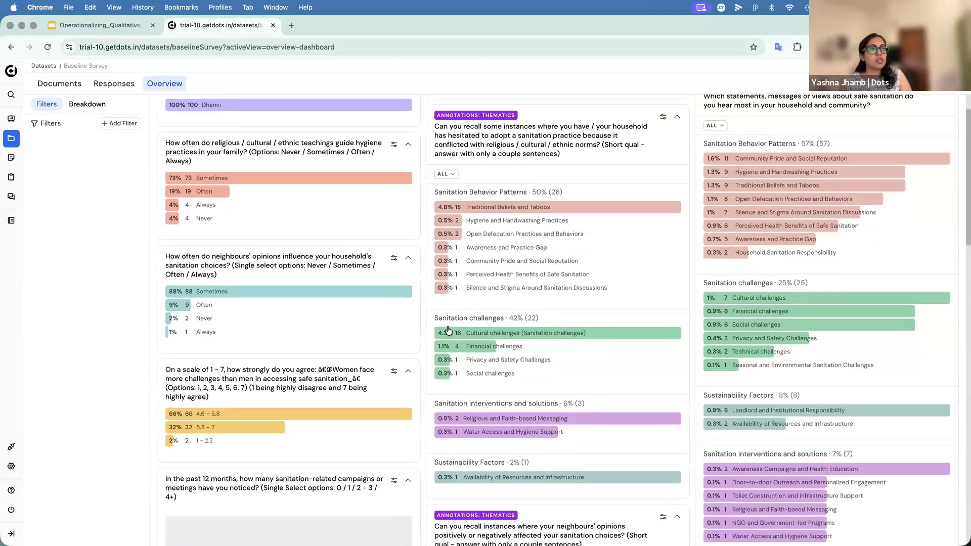
{"action": "scroll", "coordinate": [491, 379], "scroll_direction": "up", "scroll_amount": 2}
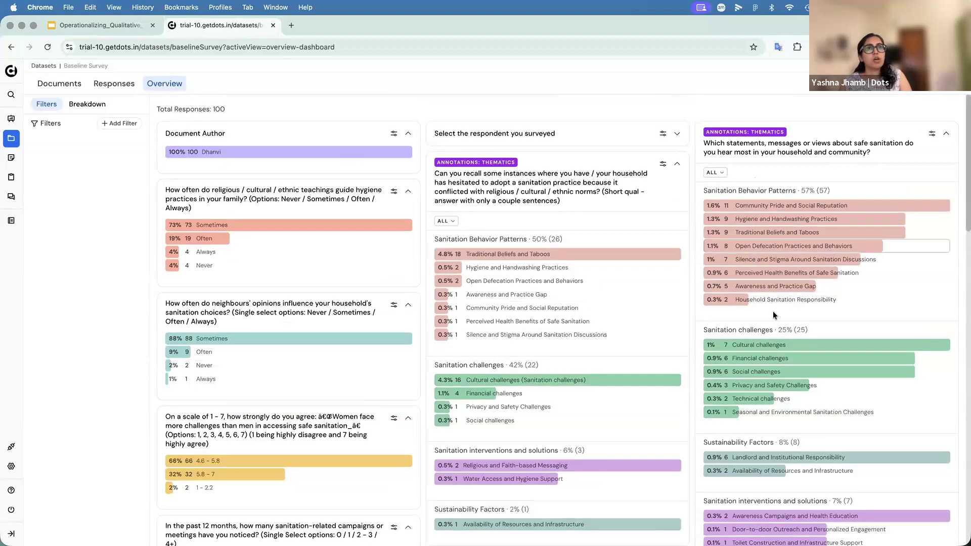
{"action": "scroll", "coordinate": [681, 311], "scroll_direction": "down", "scroll_amount": 4}
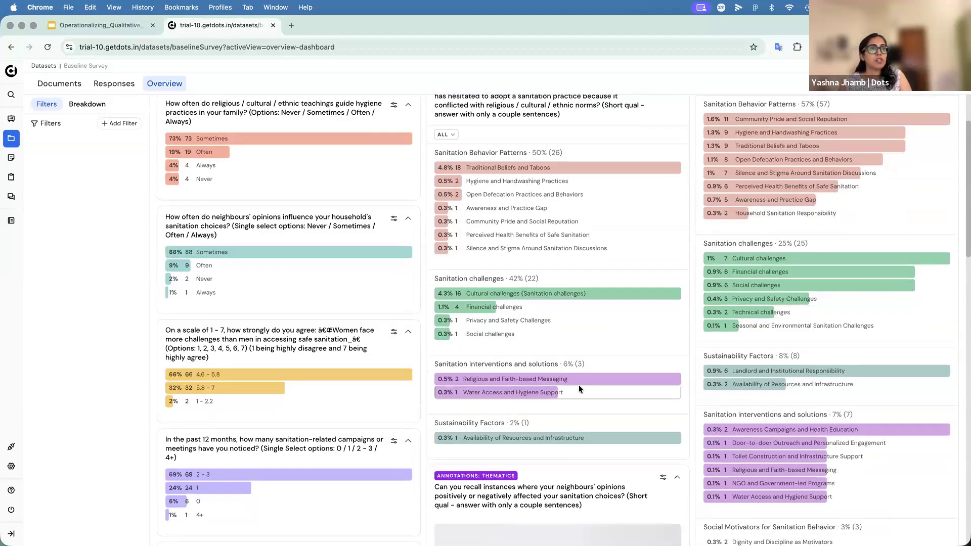
{"action": "scroll", "coordinate": [578, 384], "scroll_direction": "down", "scroll_amount": 7}
{"action": "scroll", "coordinate": [650, 377], "scroll_direction": "down", "scroll_amount": 4}
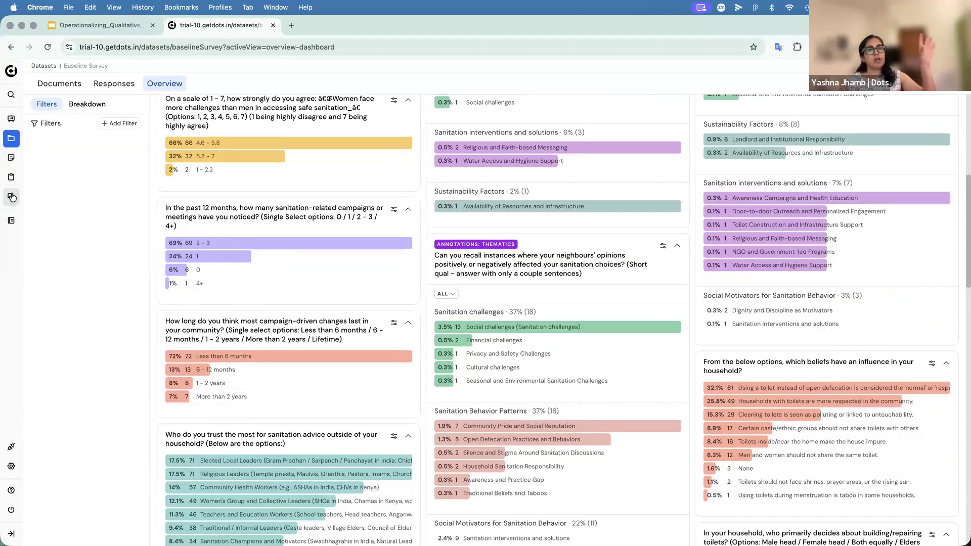
Open the Financial Constraints on Sanitation in India report and inspect the home ownership by primary toilet facility chart.
{"action": "left_click", "coordinate": [11, 177]}
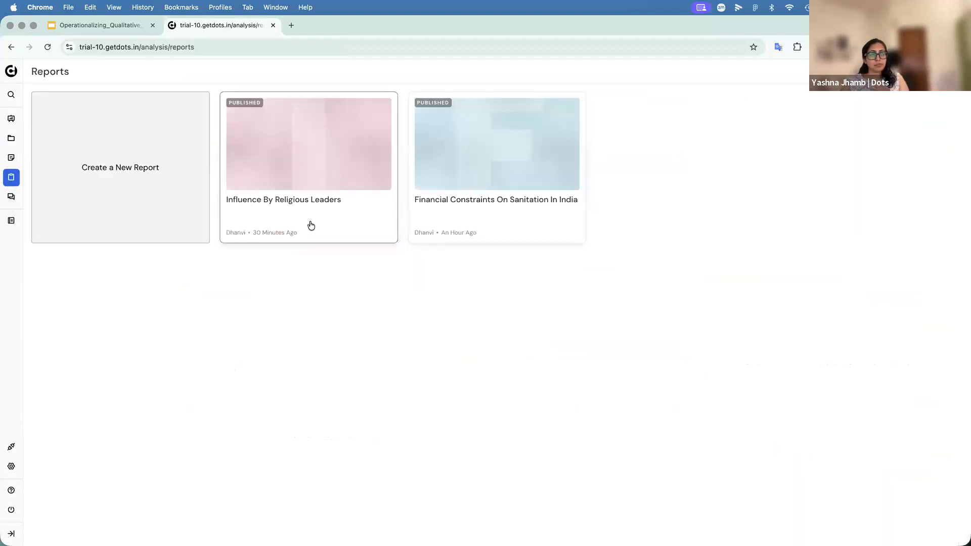
{"action": "left_click", "coordinate": [488, 221]}
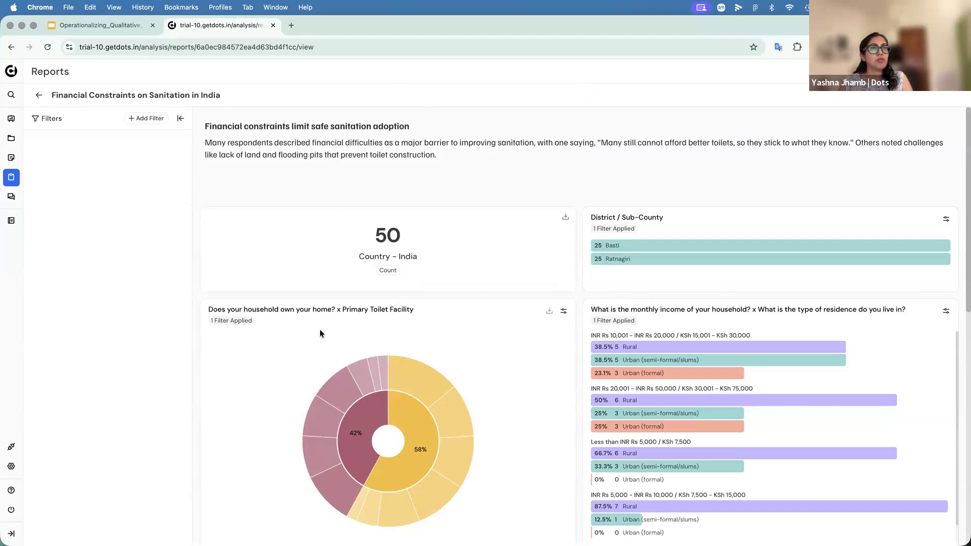
{"action": "scroll", "coordinate": [360, 341], "scroll_direction": "down", "scroll_amount": 2}
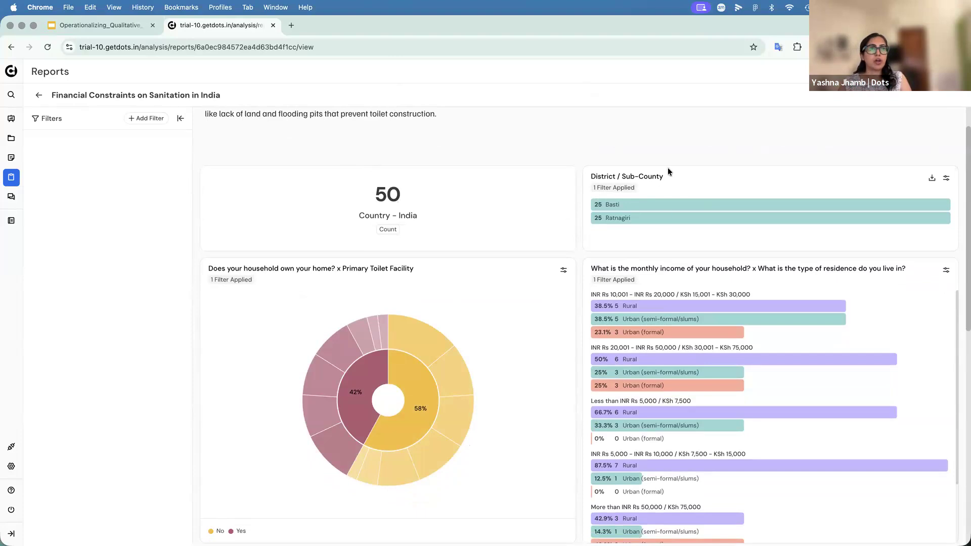
{"action": "scroll", "coordinate": [411, 339], "scroll_direction": "down", "scroll_amount": 2}
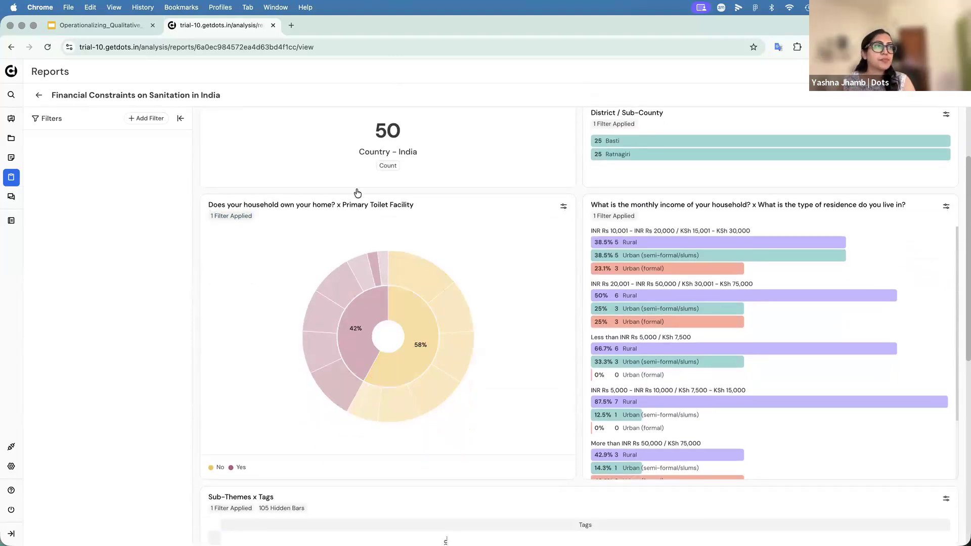
{"action": "mouse_move", "coordinate": [394, 305]}
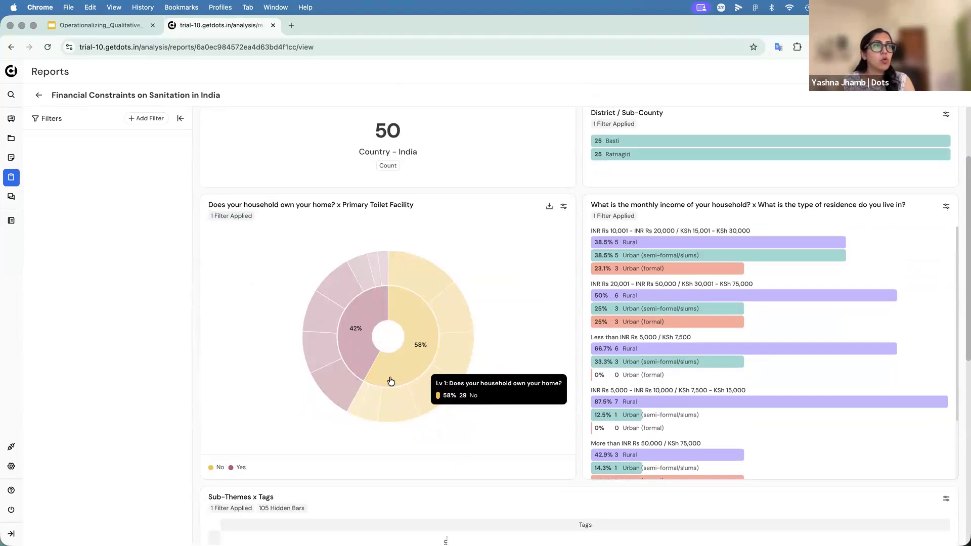
{"action": "mouse_move", "coordinate": [431, 302]}
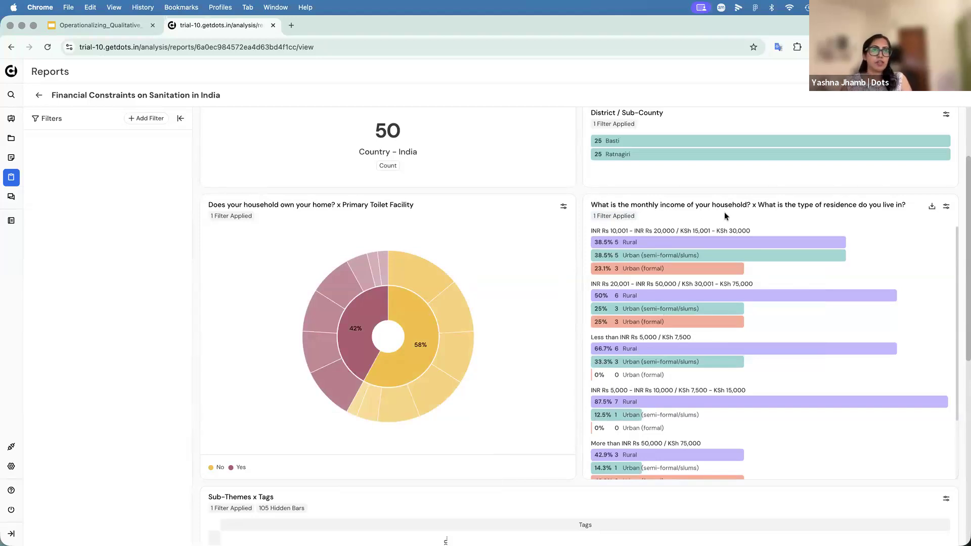
Examine the report's income by residence chart, the Sub-Themes x Tags matrix and the highlights on financial challenges in rural India.
{"action": "scroll", "coordinate": [721, 334], "scroll_direction": "down", "scroll_amount": 5}
{"action": "scroll", "coordinate": [721, 335], "scroll_direction": "up", "scroll_amount": 3}
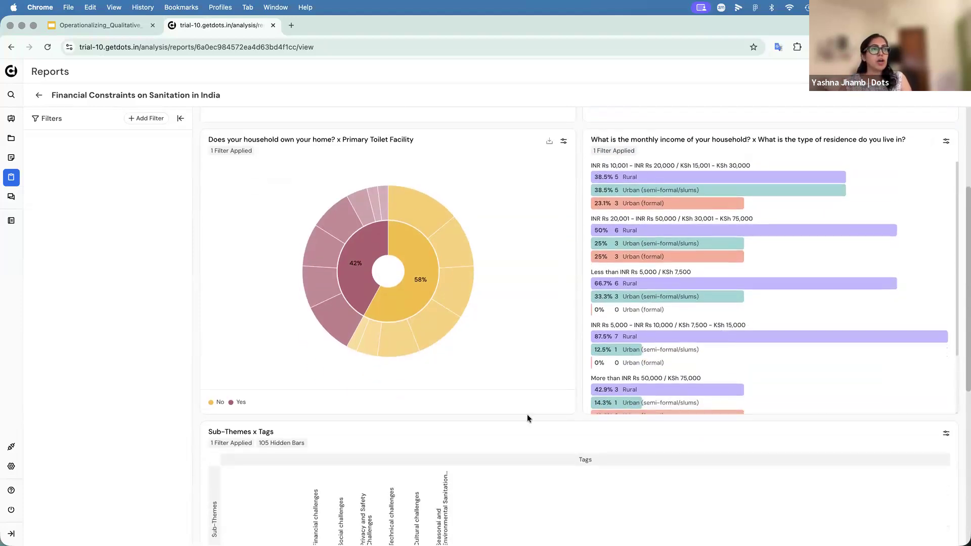
{"action": "scroll", "coordinate": [527, 414], "scroll_direction": "down", "scroll_amount": 4}
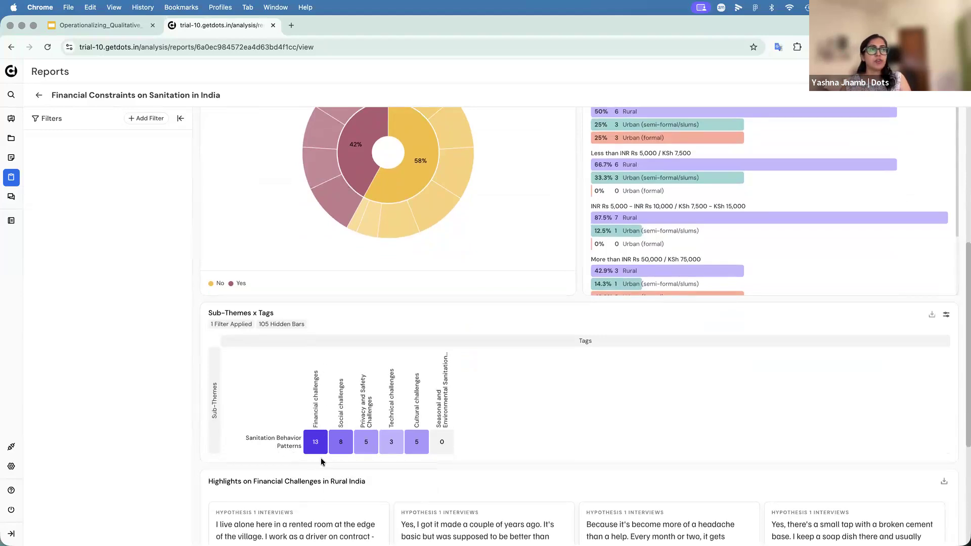
{"action": "scroll", "coordinate": [335, 490], "scroll_direction": "down", "scroll_amount": 3}
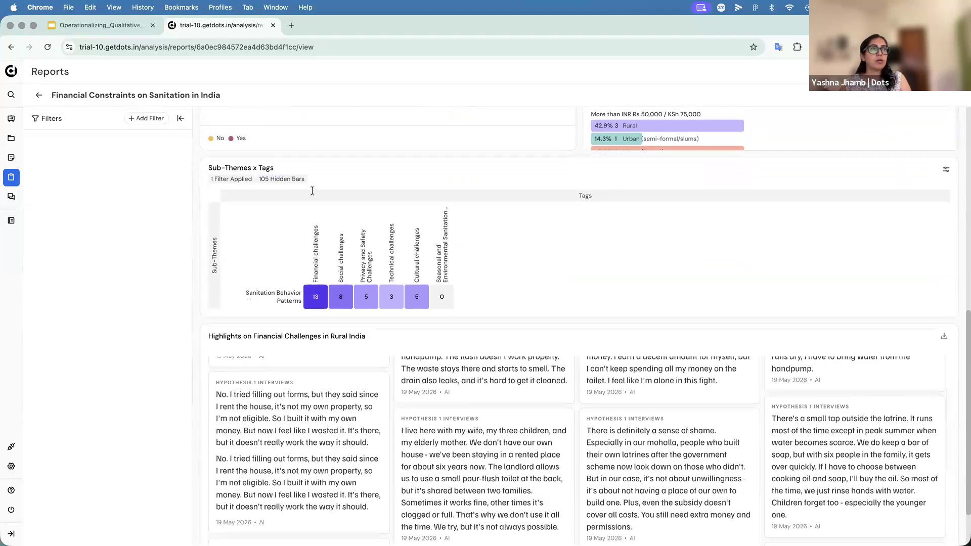
{"action": "scroll", "coordinate": [399, 174], "scroll_direction": "up", "scroll_amount": 8}
{"action": "scroll", "coordinate": [383, 290], "scroll_direction": "down", "scroll_amount": 7}
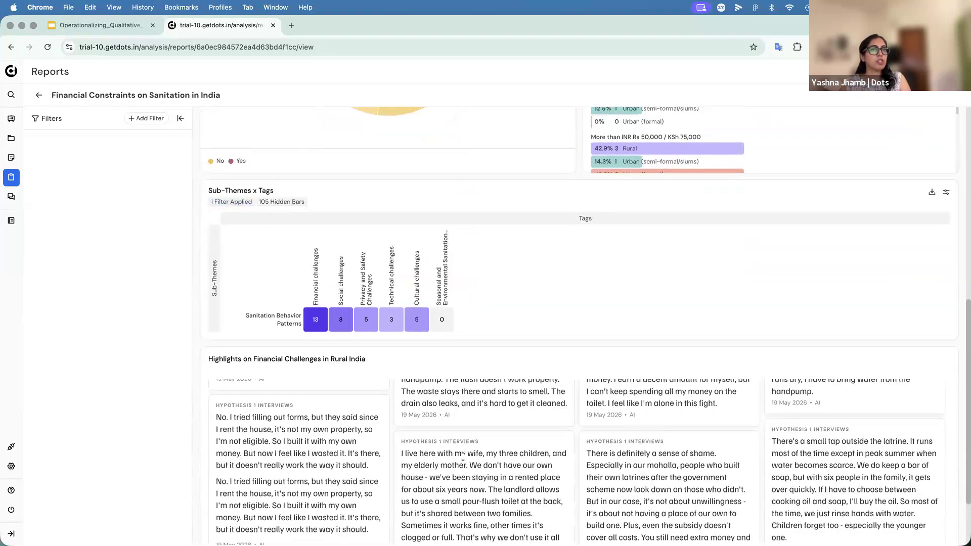
{"action": "scroll", "coordinate": [466, 417], "scroll_direction": "down", "scroll_amount": 1}
{"action": "scroll", "coordinate": [467, 417], "scroll_direction": "up", "scroll_amount": 3}
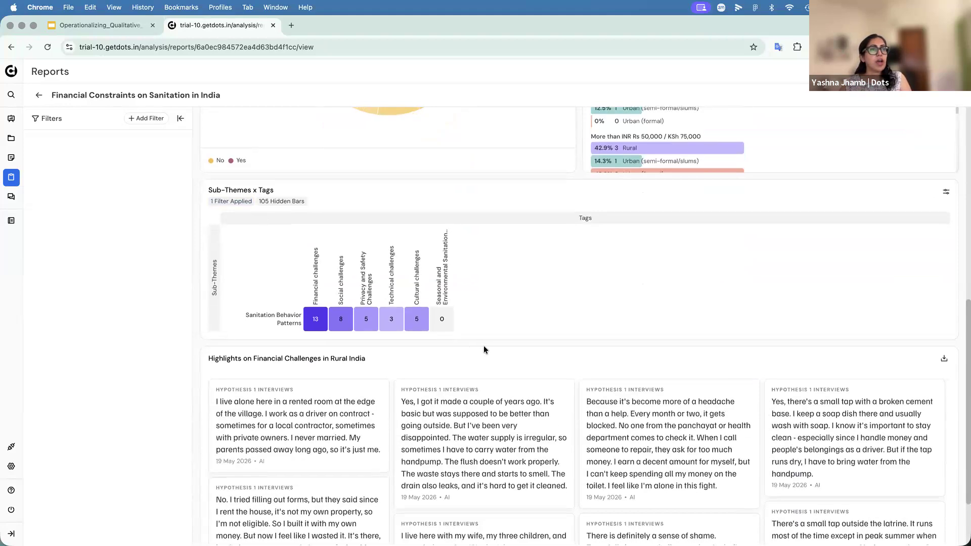
{"action": "scroll", "coordinate": [483, 345], "scroll_direction": "down", "scroll_amount": 2}
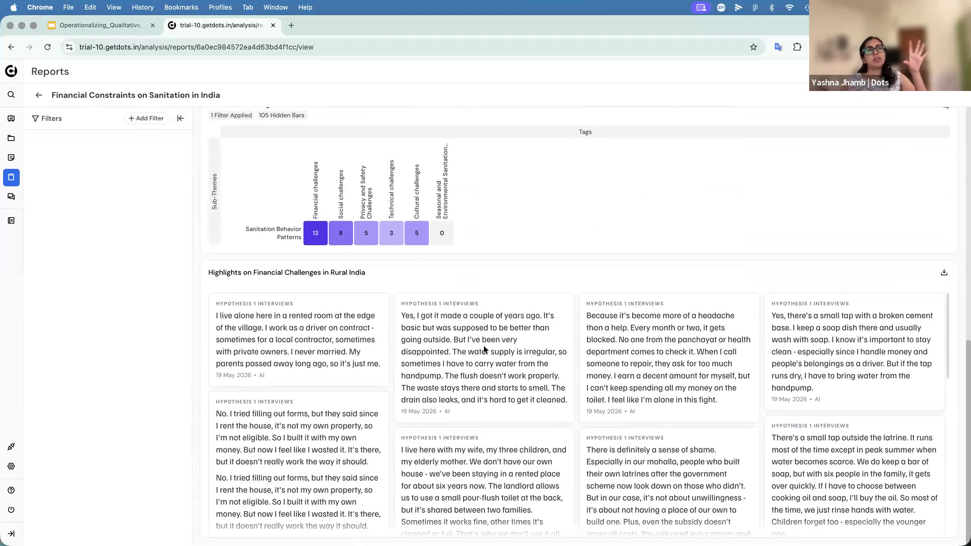
{"action": "scroll", "coordinate": [484, 349], "scroll_direction": "up", "scroll_amount": 9}
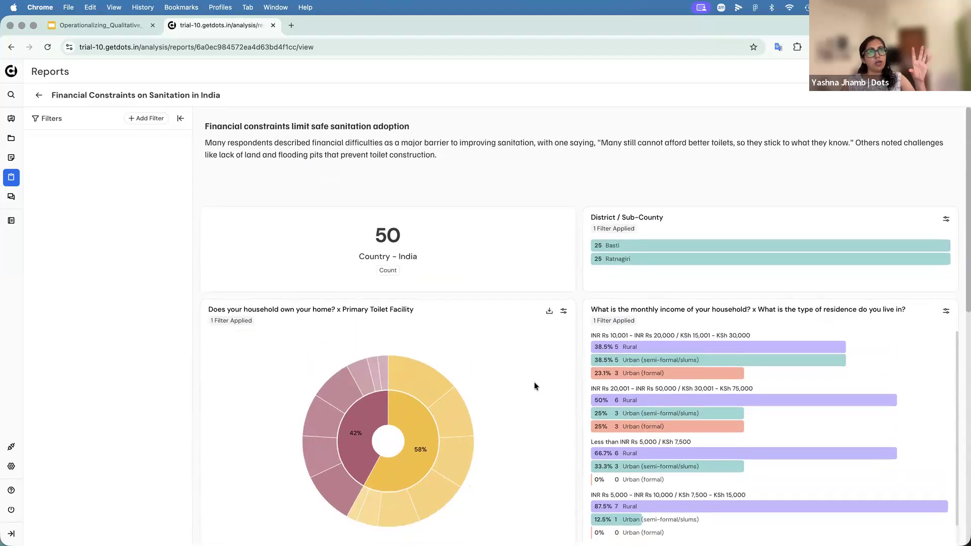
{"action": "scroll", "coordinate": [535, 386], "scroll_direction": "down", "scroll_amount": 8}
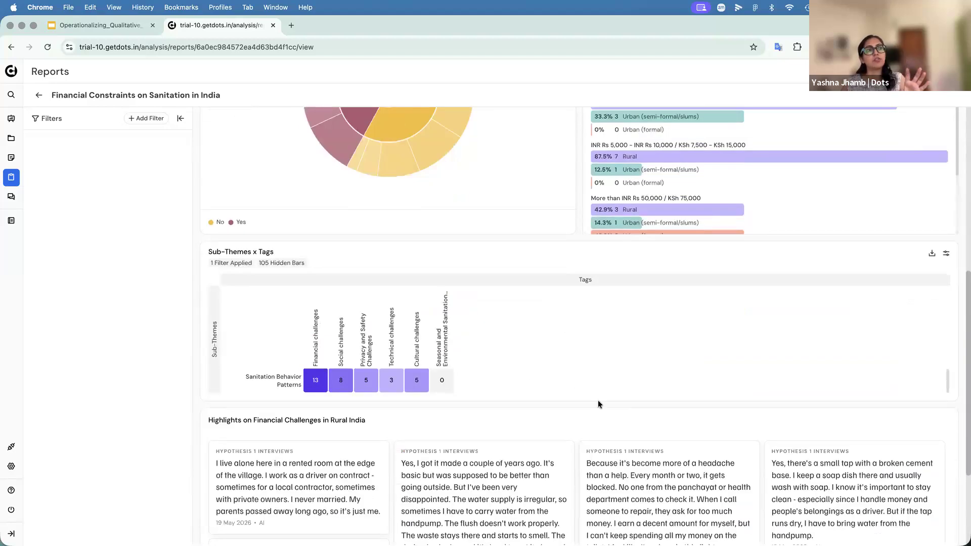
{"action": "scroll", "coordinate": [607, 405], "scroll_direction": "down", "scroll_amount": 5}
{"action": "scroll", "coordinate": [608, 406], "scroll_direction": "up", "scroll_amount": 4}
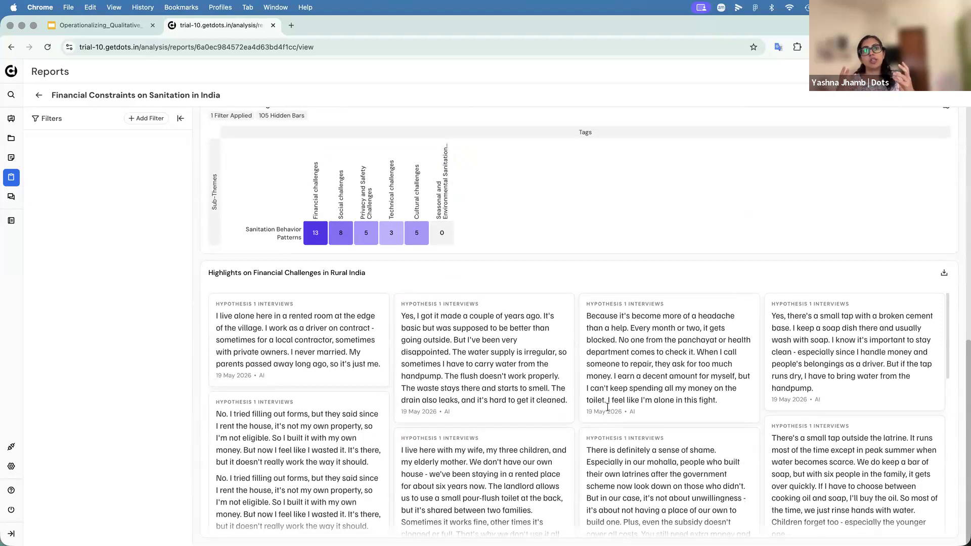
Open the Influence by Religious Leaders report and look through its charts and highlights.
{"action": "left_click", "coordinate": [39, 95]}
{"action": "left_click", "coordinate": [302, 205]}
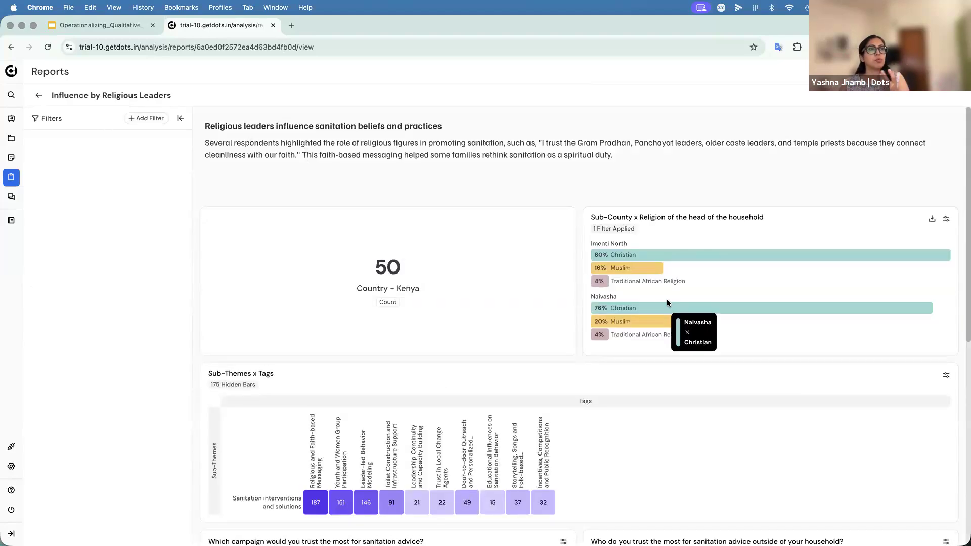
{"action": "scroll", "coordinate": [481, 369], "scroll_direction": "down", "scroll_amount": 3}
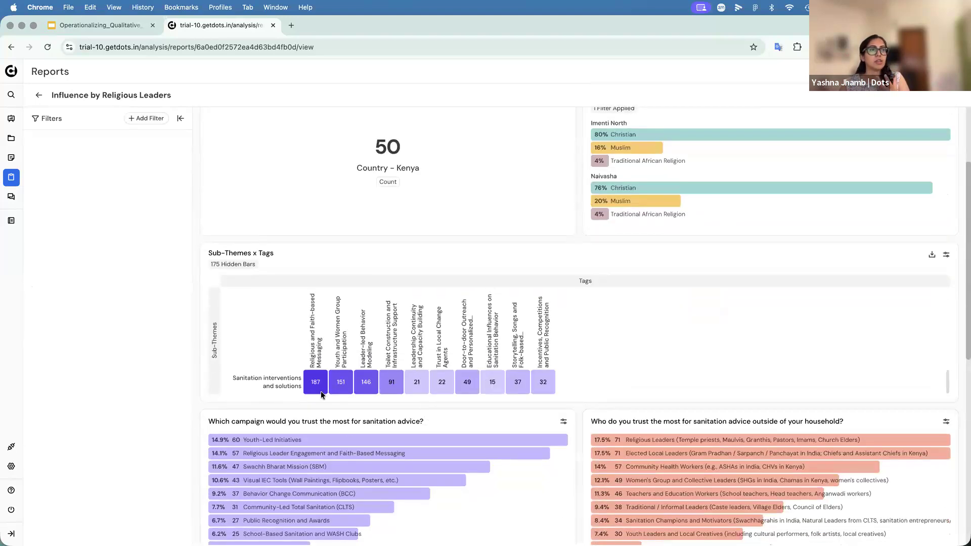
{"action": "scroll", "coordinate": [347, 426], "scroll_direction": "down", "scroll_amount": 5}
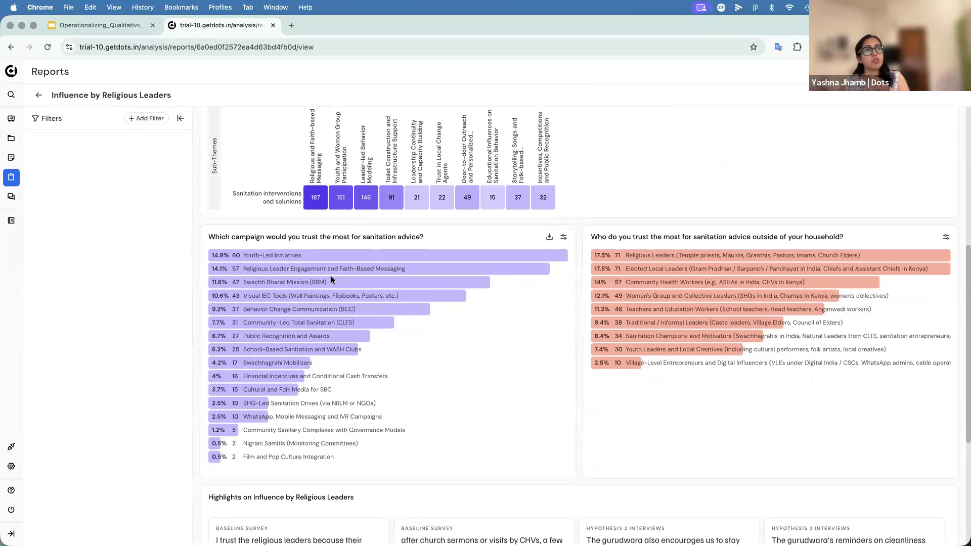
{"action": "scroll", "coordinate": [638, 296], "scroll_direction": "down", "scroll_amount": 5}
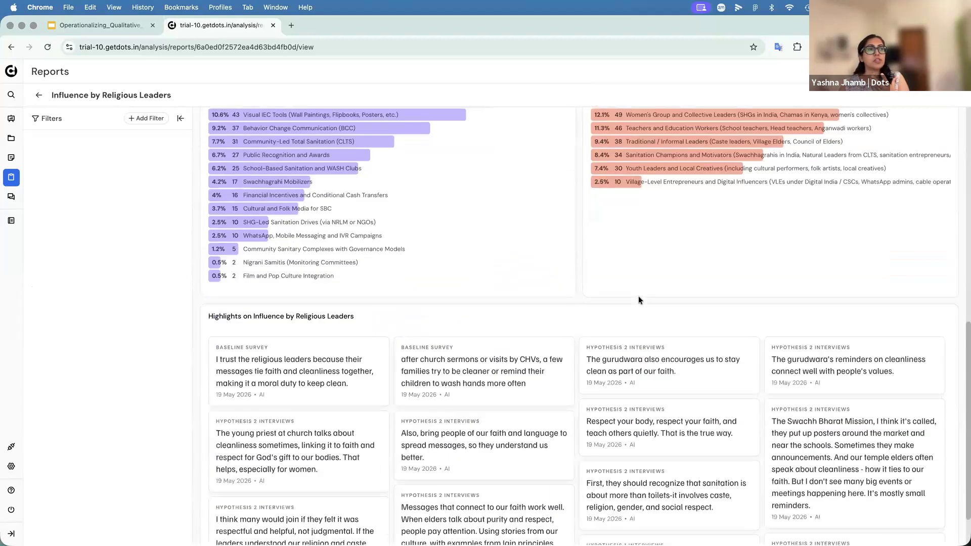
{"action": "scroll", "coordinate": [646, 455], "scroll_direction": "down", "scroll_amount": 5}
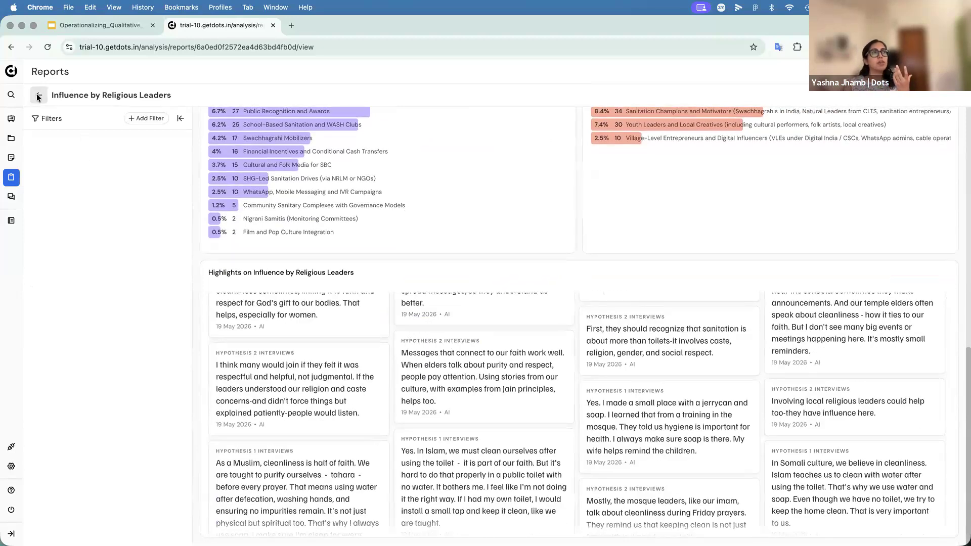
Return to the reports overview, create a new report titled "test" and show the widget types that can be added to it.
{"action": "left_click", "coordinate": [39, 97]}
{"action": "left_click", "coordinate": [166, 176]}
{"action": "left_click", "coordinate": [320, 117]}
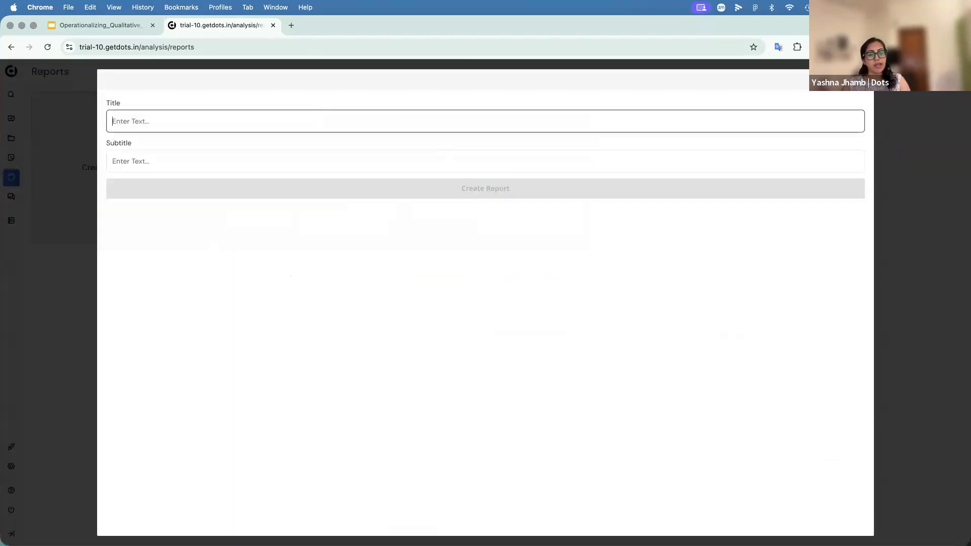
{"action": "type", "text": "test"}
{"action": "left_click", "coordinate": [355, 192]}
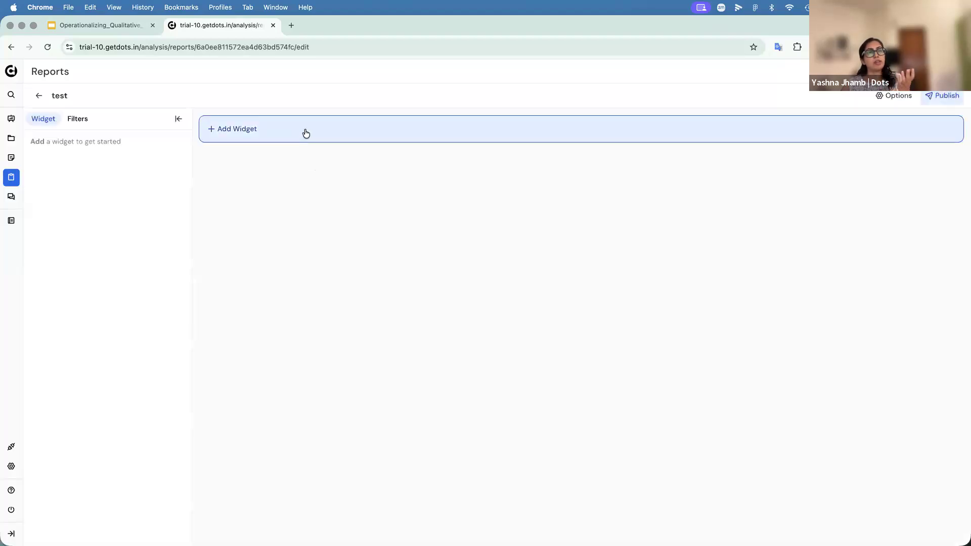
{"action": "left_click", "coordinate": [306, 133]}
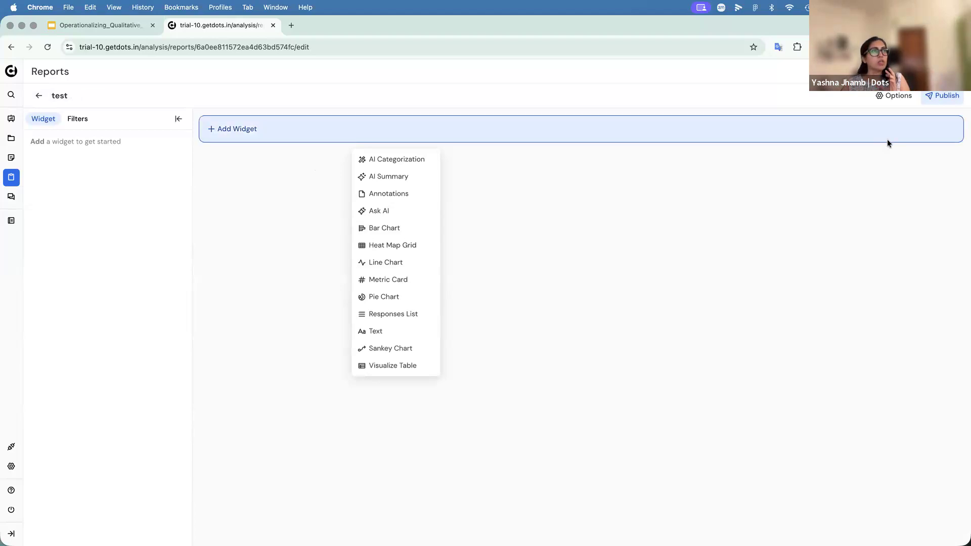
Switch to the Operationalizing_Qualitative_Research deck in Google Slides and start the slideshow from slide 16, "Bringing research into one structured system".
{"action": "left_click", "coordinate": [105, 25]}
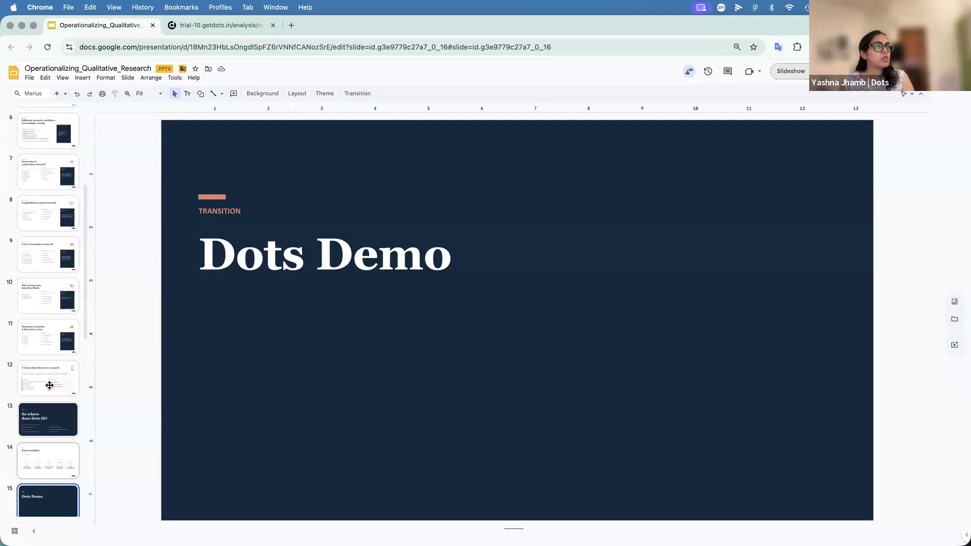
{"action": "scroll", "coordinate": [50, 385], "scroll_direction": "down", "scroll_amount": 3}
{"action": "scroll", "coordinate": [49, 385], "scroll_direction": "down", "scroll_amount": 2}
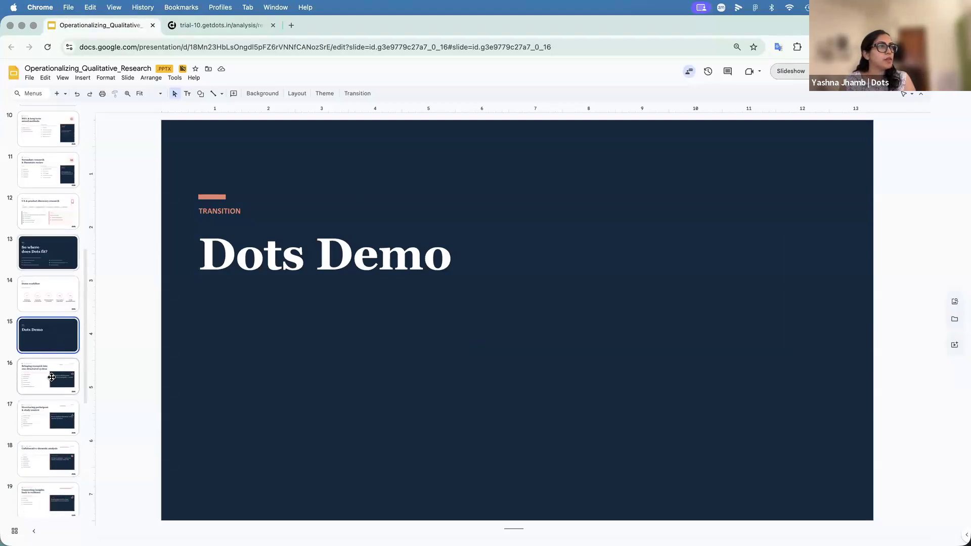
{"action": "left_click", "coordinate": [51, 377]}
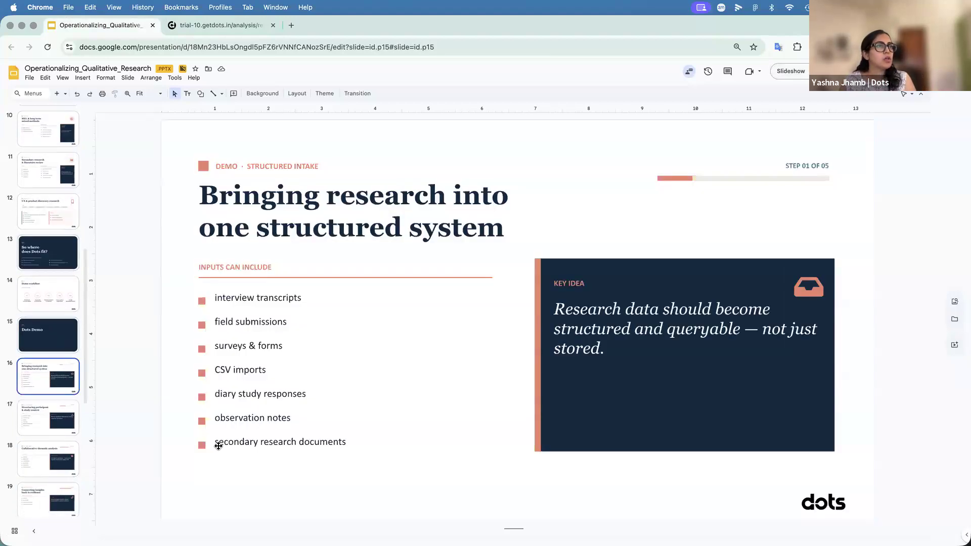
{"action": "left_click", "coordinate": [780, 71]}
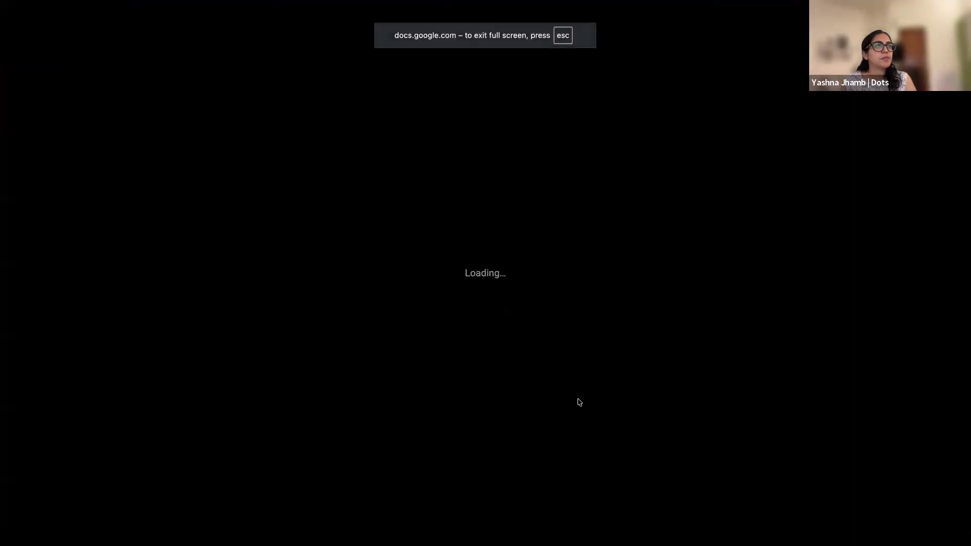